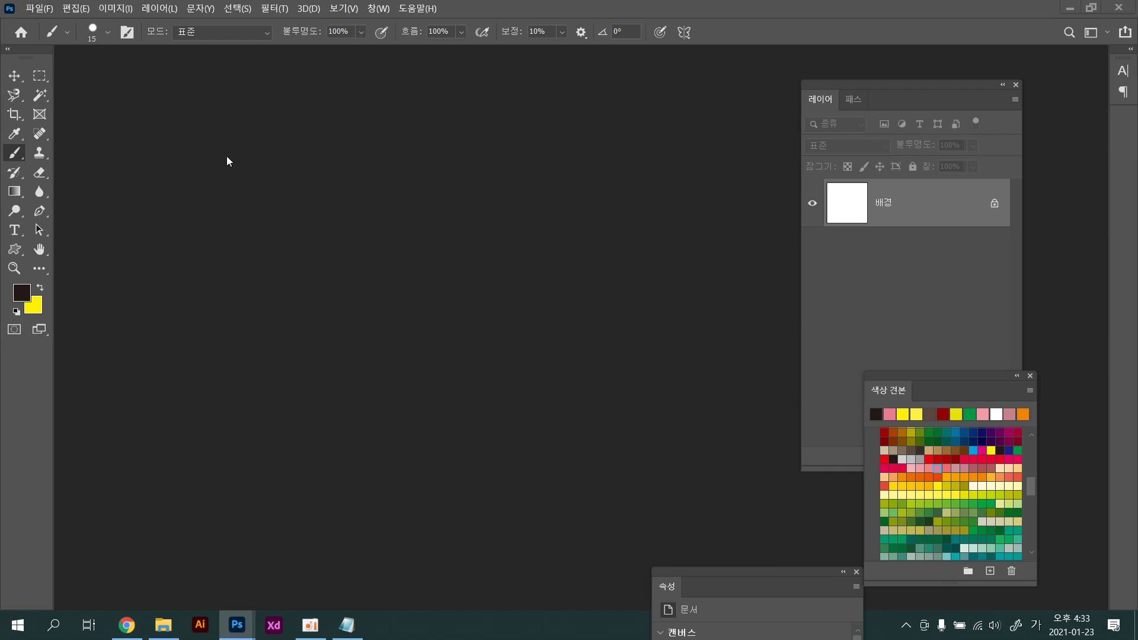
Create a new 363 x 360 pixel document at 72 pixels/inch in RGB color with a white background
left_click(33, 8)
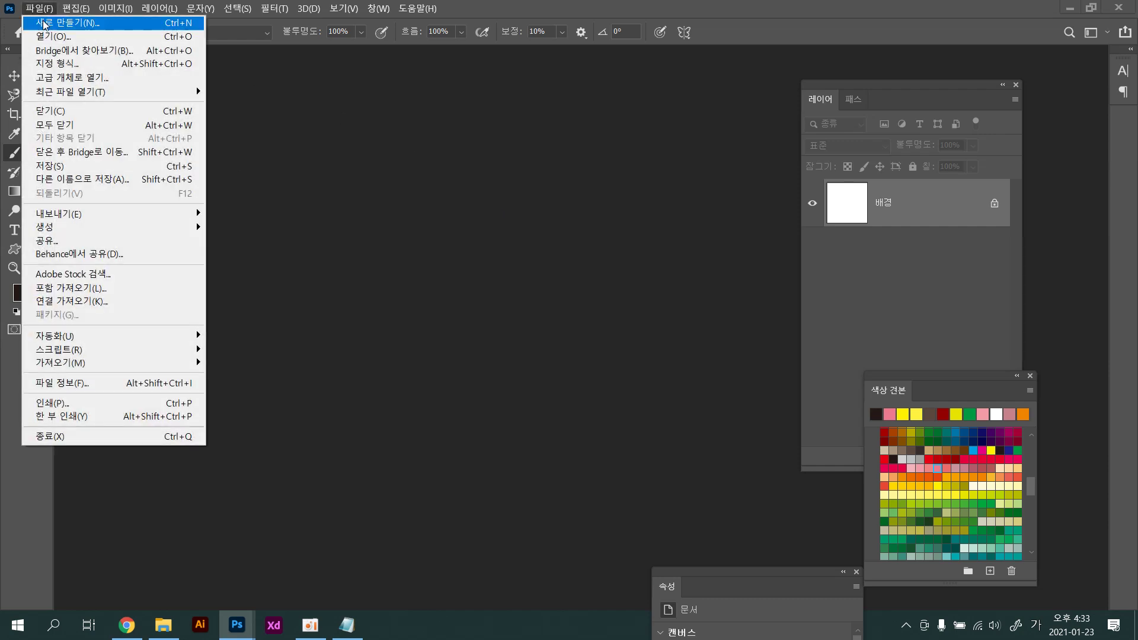
left_click(45, 24)
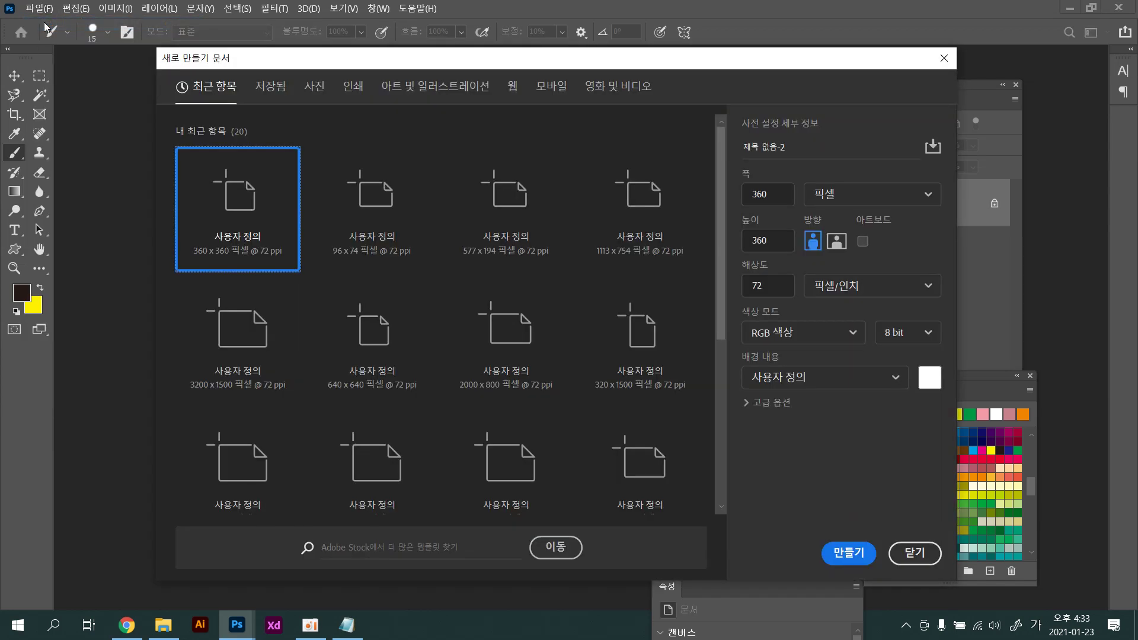
left_click(737, 190)
key("Tab")
left_click(782, 287)
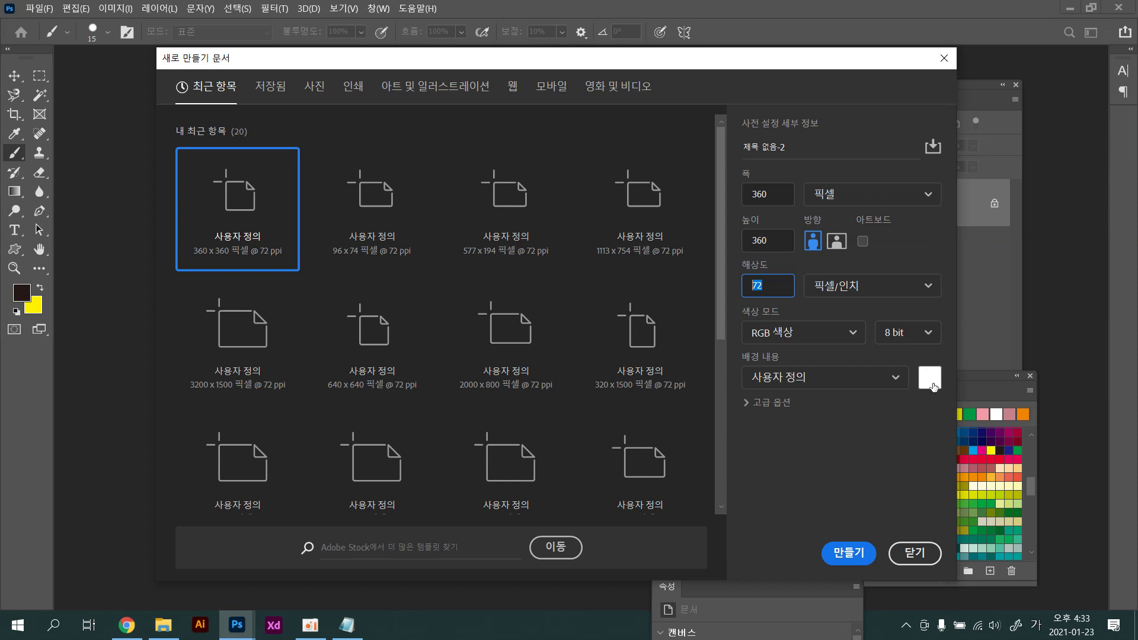
left_click(837, 241)
left_click(856, 562)
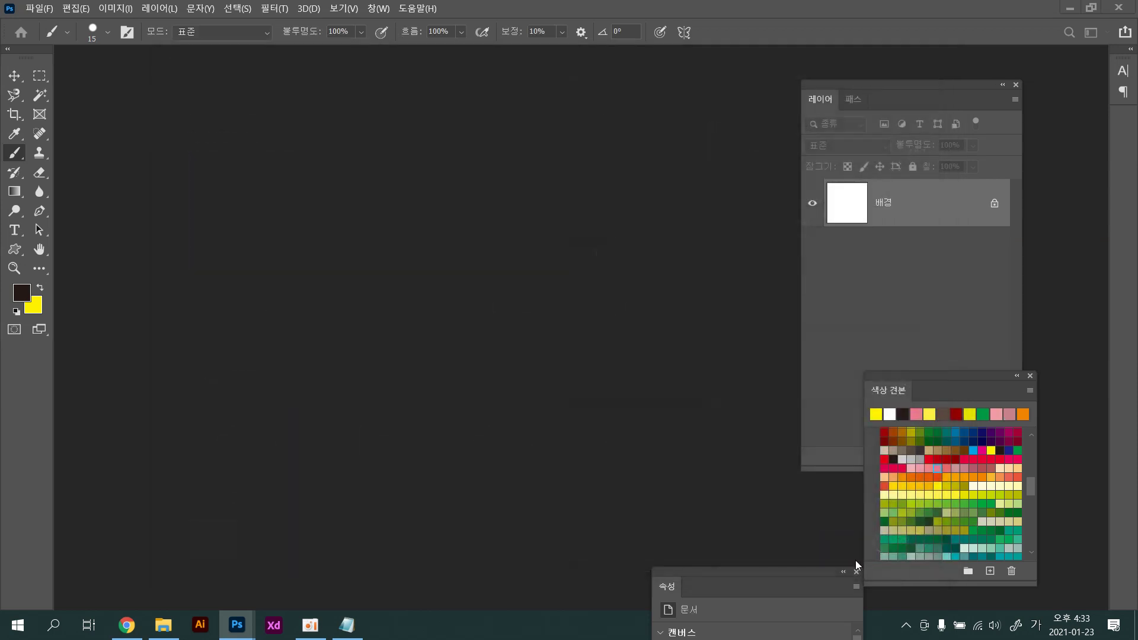
Reposition and enlarge the document window, and shift the color swatches away from the layer list
left_click_drag(200, 59, 453, 94)
left_click_drag(555, 341, 650, 435)
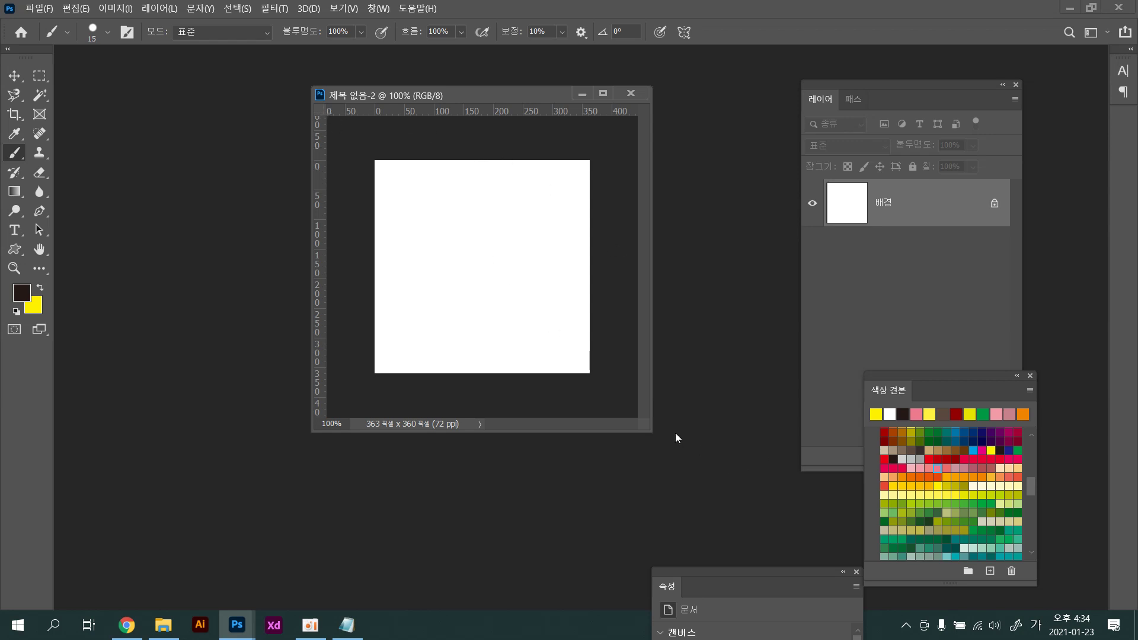
left_click_drag(649, 429, 762, 528)
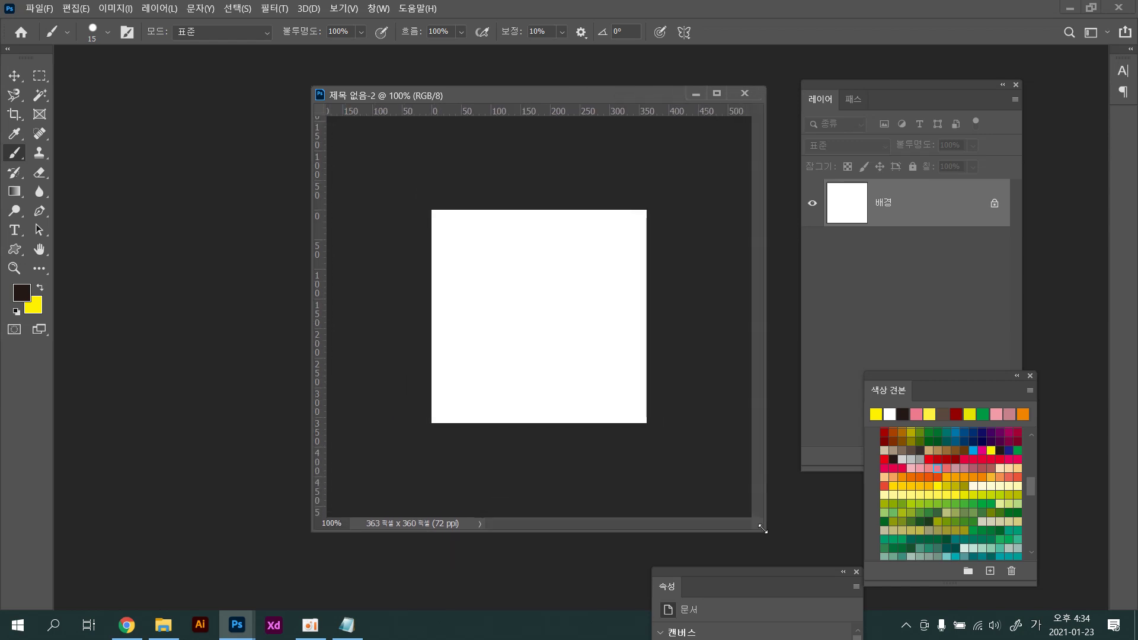
left_click(893, 316)
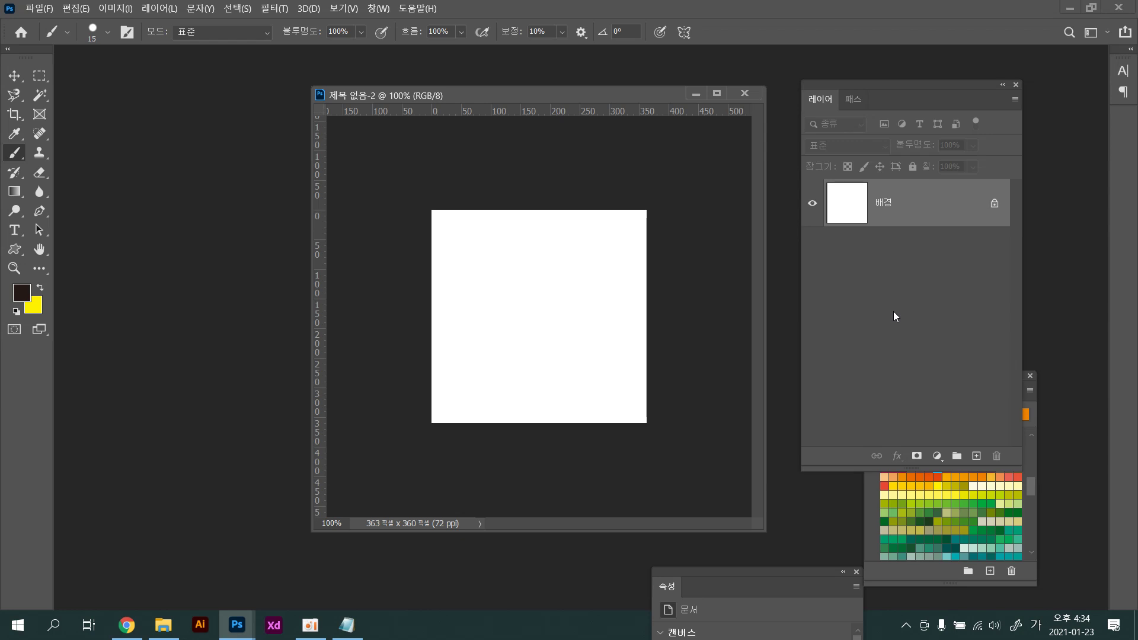
left_click(1031, 578)
left_click_drag(943, 382, 1001, 427)
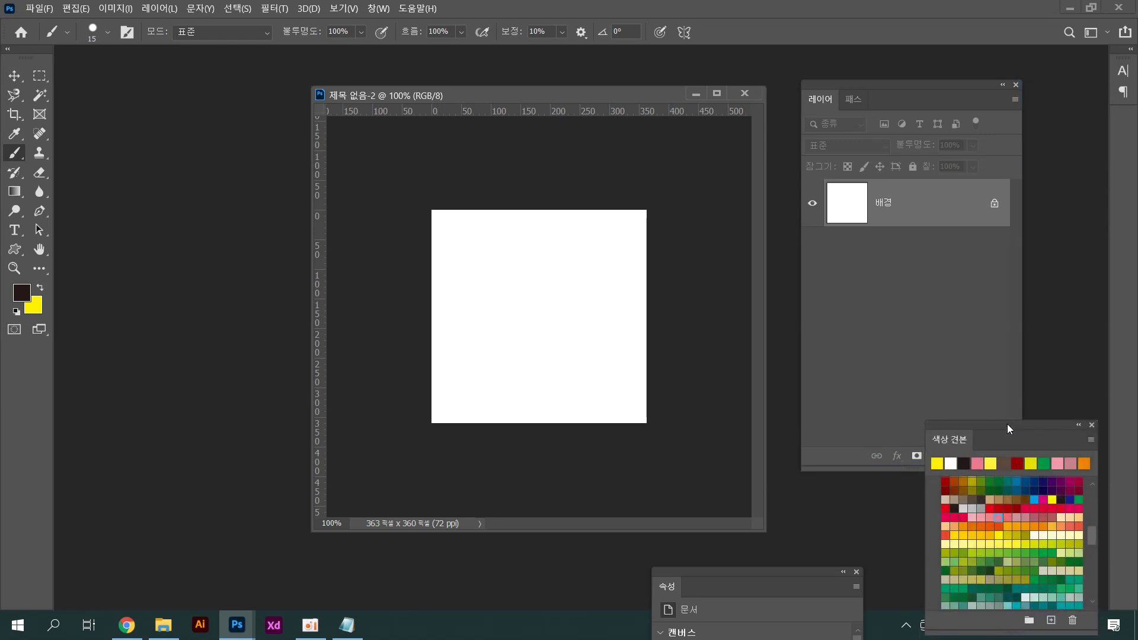
left_click(879, 272)
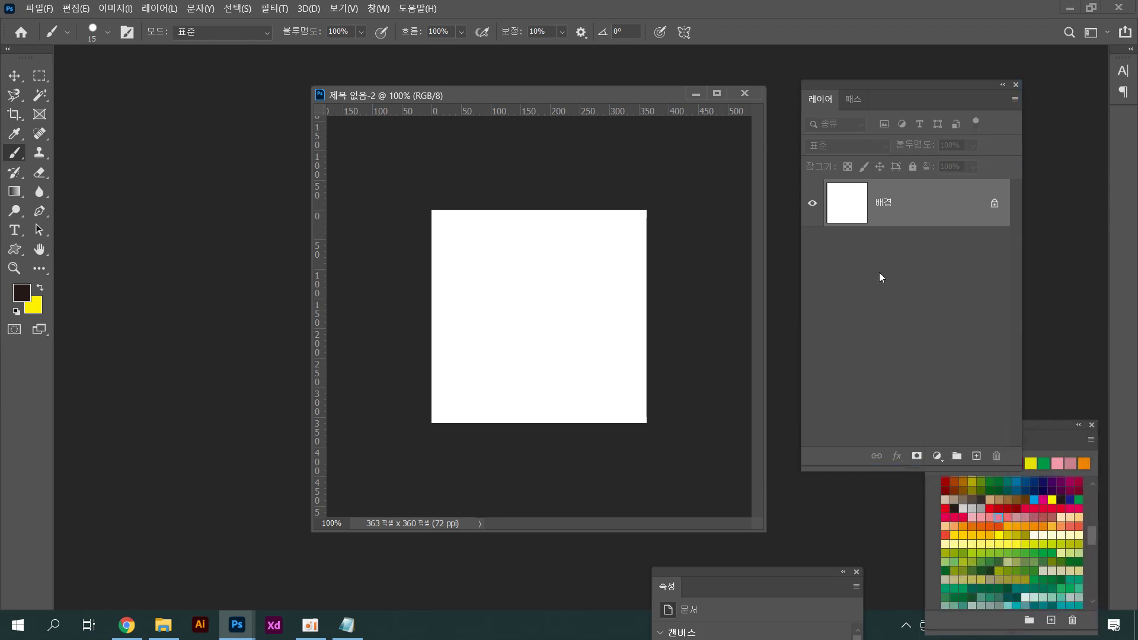
Zoom the document to 200% and resize and reposition its window so the whole canvas fits inside
mouse_move(634, 95)
left_mouse_down()
mouse_move(645, 93)
mouse_move(629, 87)
left_mouse_up()
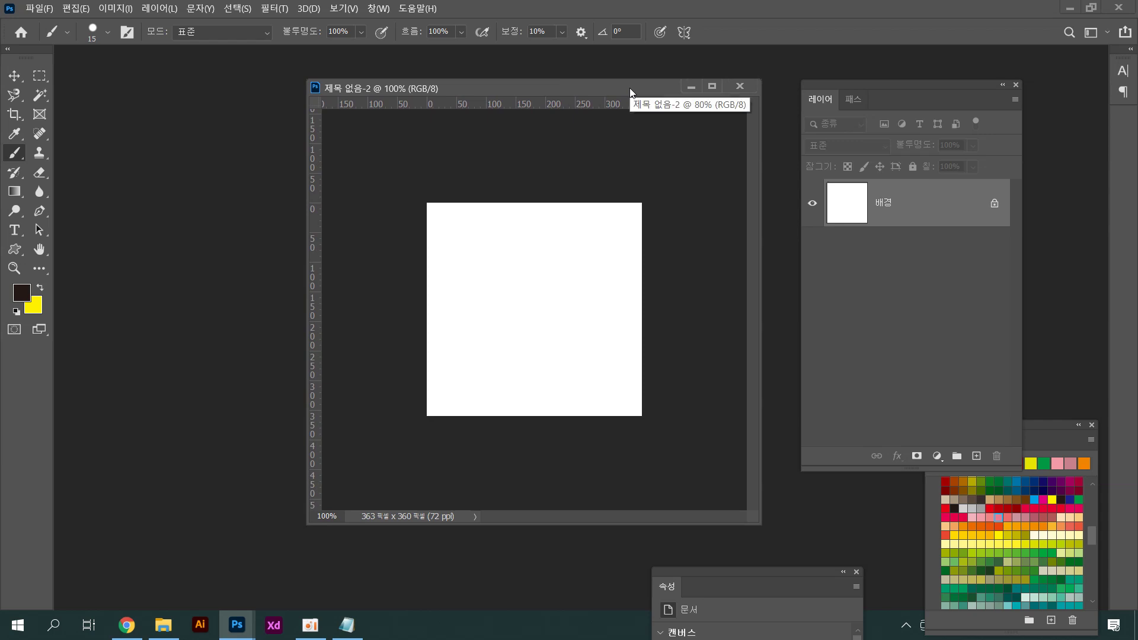
key("ctrl+plus")
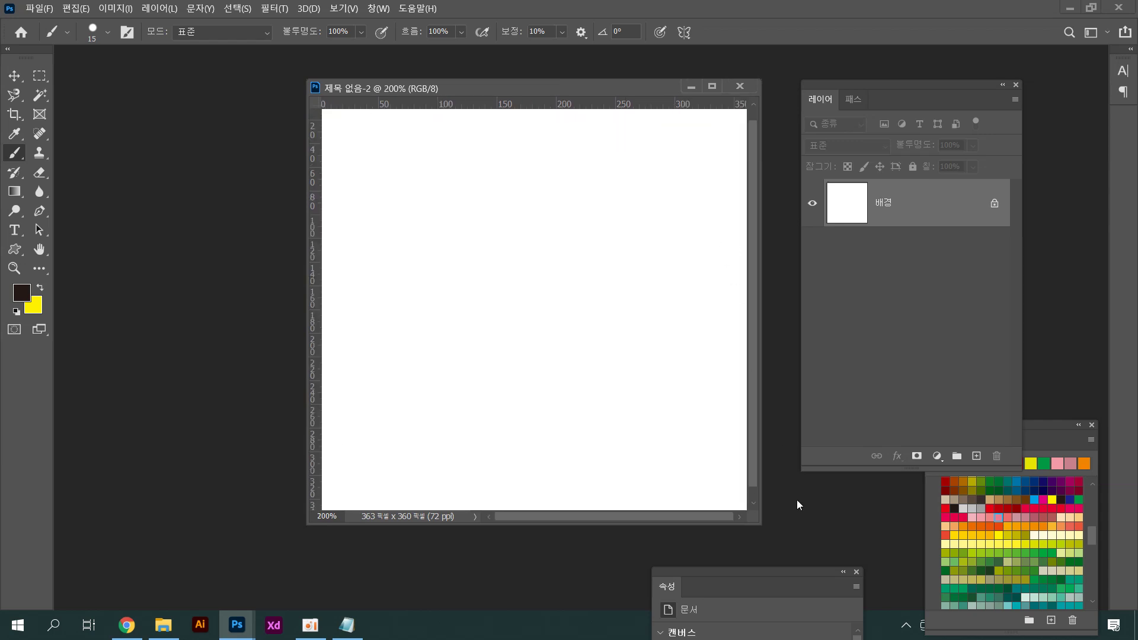
left_click_drag(757, 522, 826, 596)
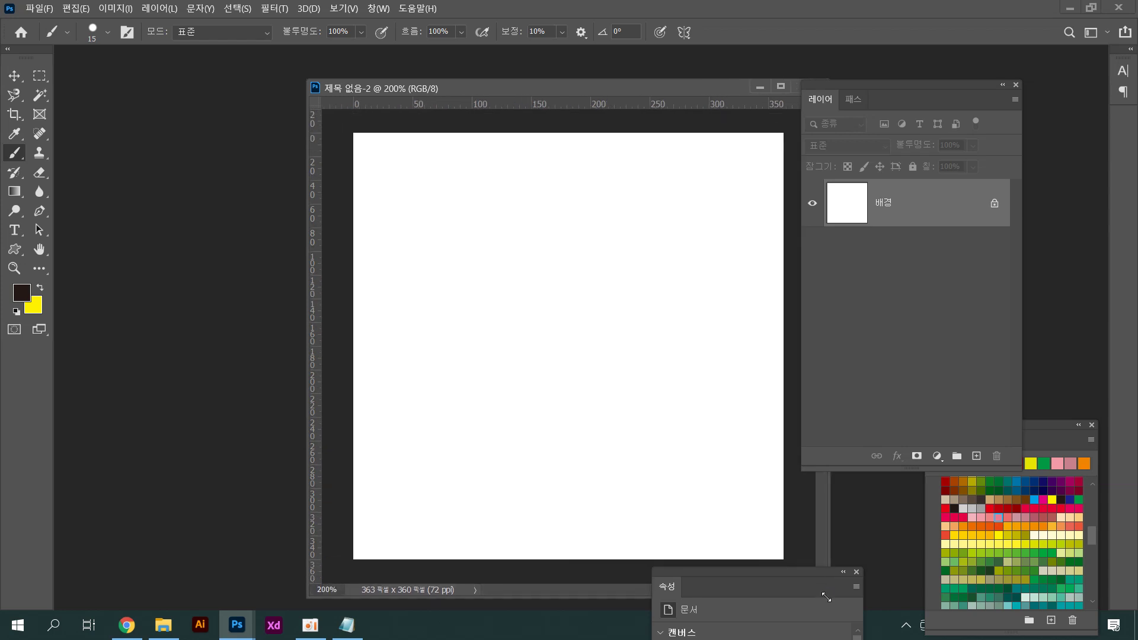
left_click_drag(671, 89, 638, 79)
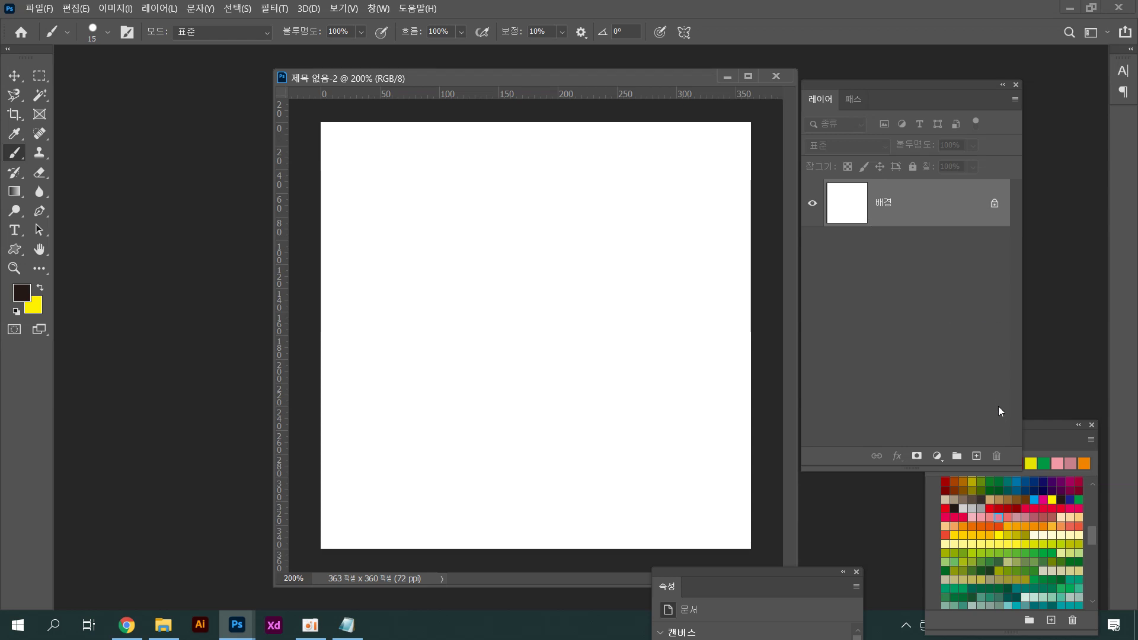
Add a new layer above the background and name it "기본 스케치"
left_click(977, 456)
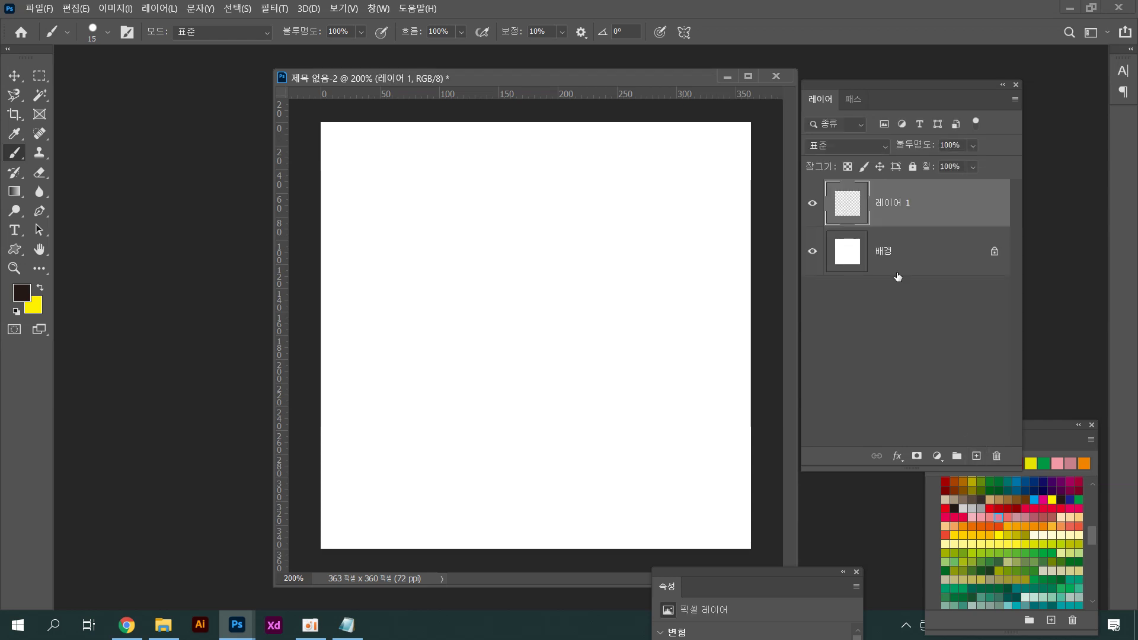
double_click(889, 203)
type("기본")
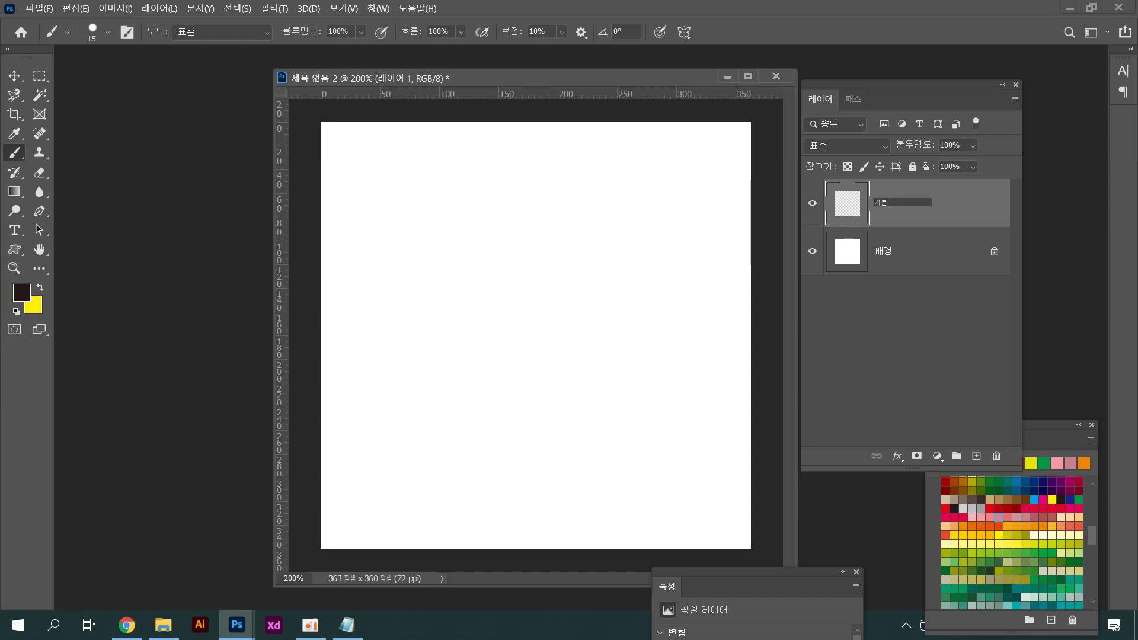
type(" 스케치")
key("Return")
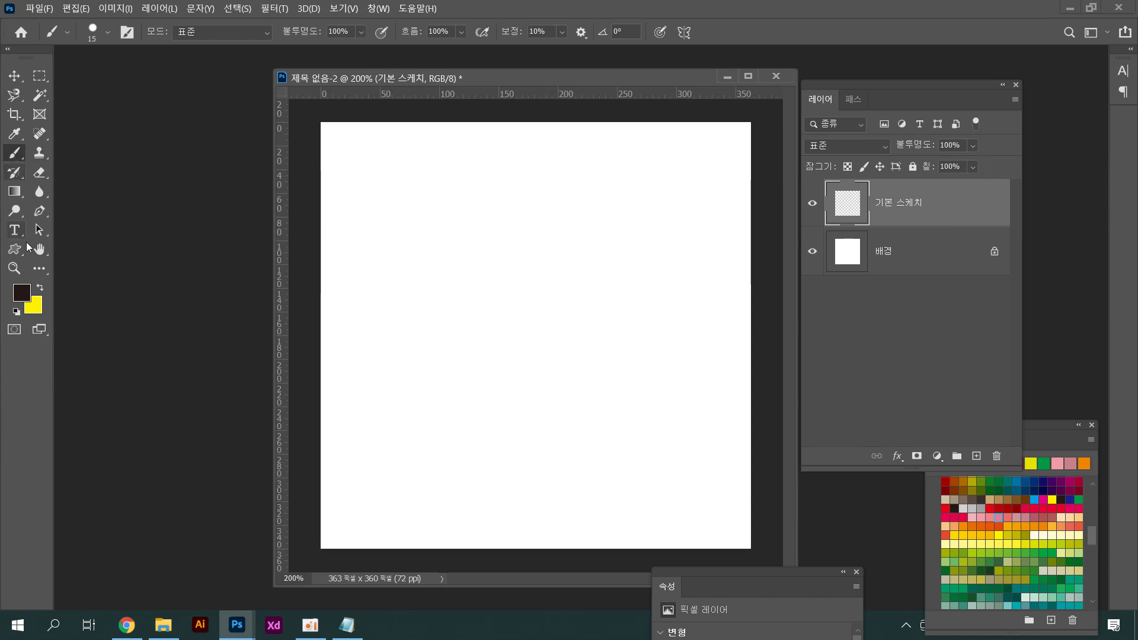
Set the foreground color to #545454 and reduce the brush size to 5 px
left_click(22, 293)
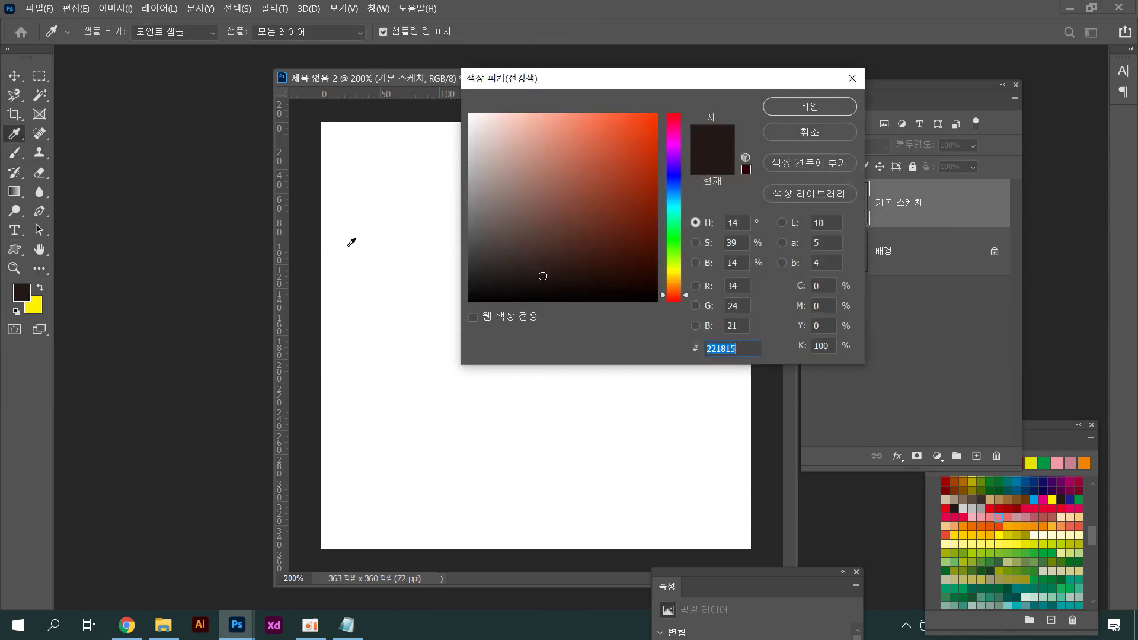
type("545454")
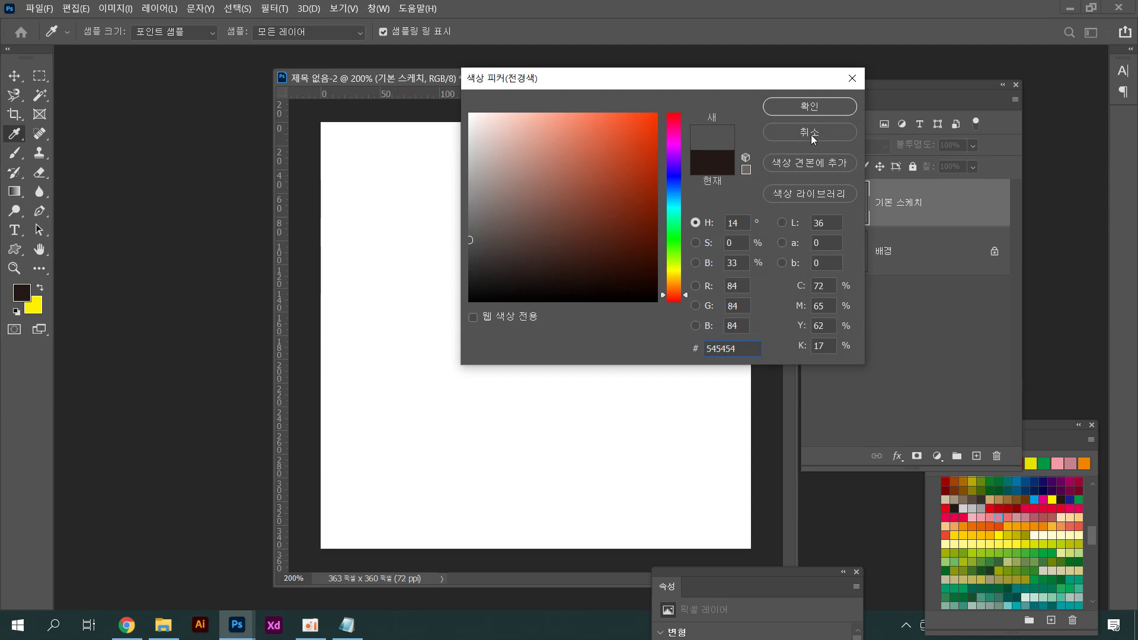
left_click(813, 109)
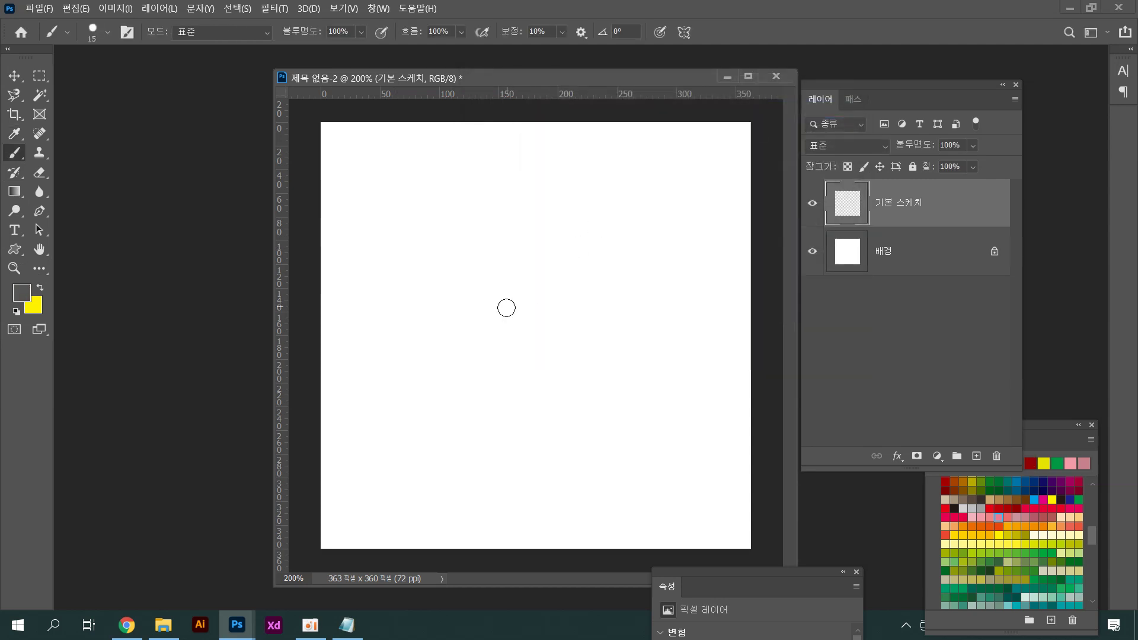
key("bracketleft")
key("bracketleft")
key("bracketleft")
key("bracketleft")
key("bracketleft")
key("bracketleft")
Sketch a cat-like head outline with two pointed ears and a rounded chin in the middle of the canvas
mouse_move(465, 319)
left_mouse_down()
mouse_move(487, 249)
mouse_move(469, 337)
left_mouse_up()
mouse_move(494, 244)
left_mouse_down()
mouse_move(609, 278)
mouse_move(624, 262)
mouse_move(636, 350)
left_mouse_up()
left_click_drag(640, 283, 622, 372)
mouse_move(472, 317)
left_mouse_down()
mouse_move(465, 367)
mouse_move(508, 410)
mouse_move(578, 424)
left_mouse_up()
left_click_drag(619, 374, 566, 419)
left_click_drag(591, 422, 549, 425)
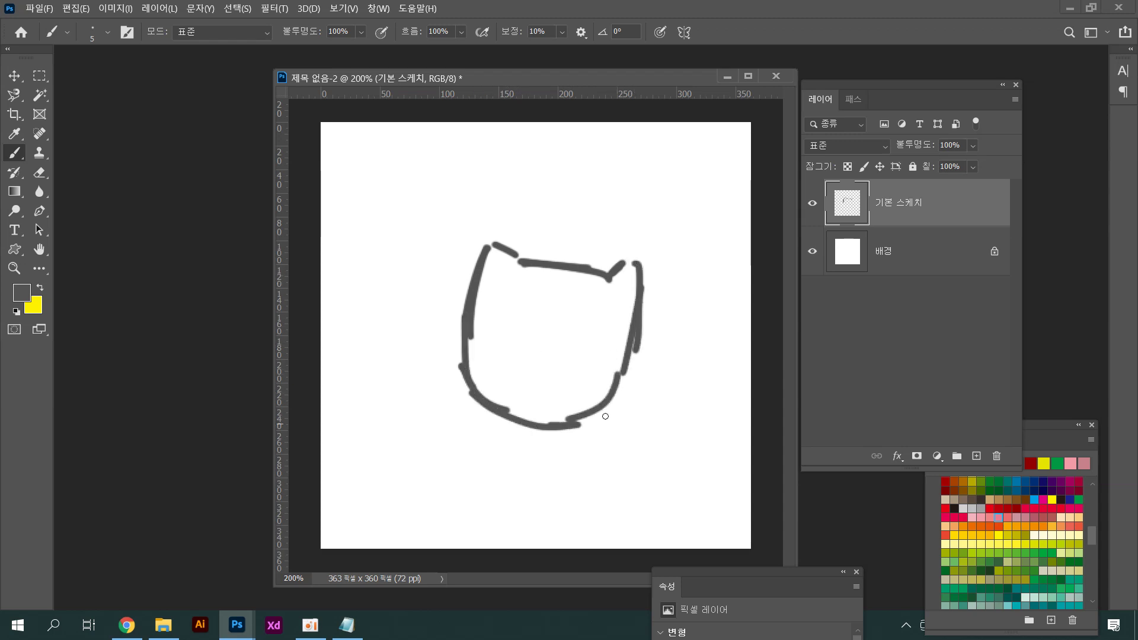
left_click_drag(463, 332, 490, 391)
left_click_drag(629, 358, 556, 420)
Sketch two bent arms hanging down from either side of the head
mouse_move(460, 375)
left_mouse_down()
mouse_move(427, 401)
mouse_move(416, 444)
mouse_move(428, 466)
mouse_move(455, 432)
left_mouse_up()
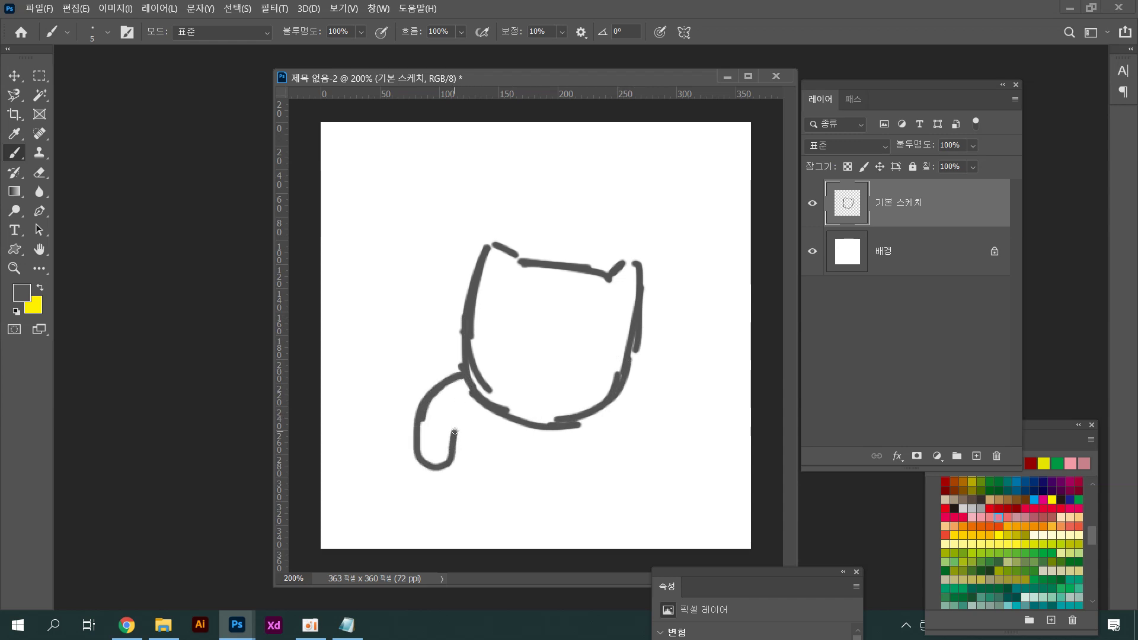
mouse_move(628, 370)
left_mouse_down()
mouse_move(659, 418)
mouse_move(645, 467)
left_mouse_up()
mouse_move(630, 371)
left_mouse_down()
mouse_move(653, 405)
mouse_move(619, 433)
mouse_move(638, 465)
mouse_move(620, 434)
mouse_move(641, 466)
left_mouse_up()
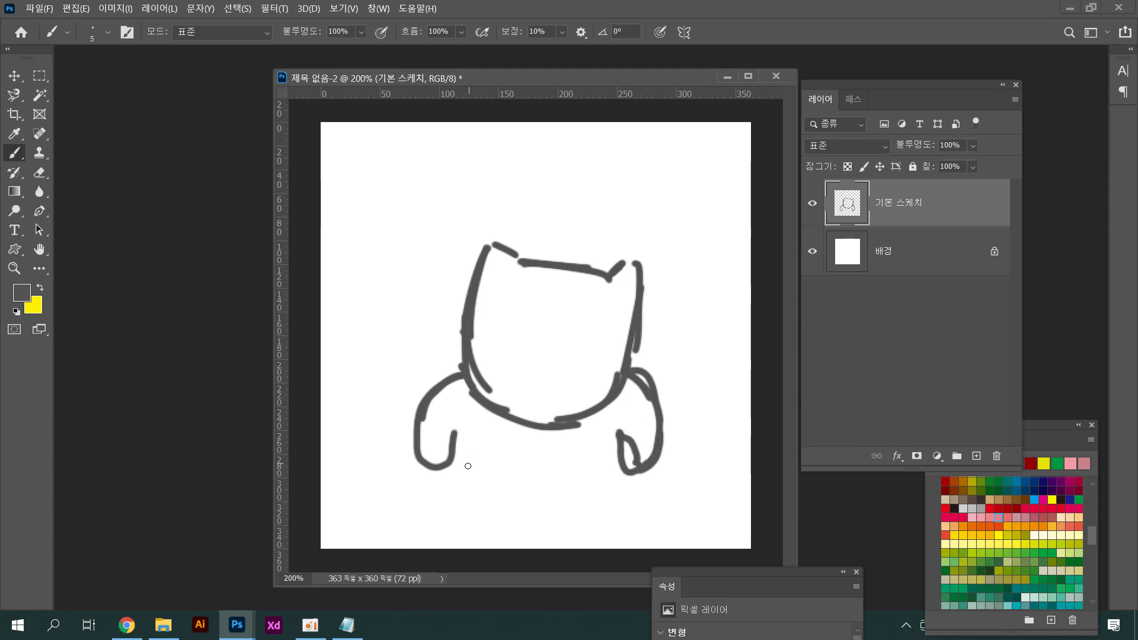
left_click_drag(452, 440, 466, 419)
Sketch two spread legs joined by an arch below the arms, and touch up the head's right edge
mouse_move(422, 459)
left_mouse_down()
mouse_move(400, 512)
mouse_move(431, 528)
mouse_move(422, 531)
mouse_move(449, 528)
left_mouse_up()
mouse_move(453, 499)
left_mouse_down()
mouse_move(448, 525)
mouse_move(584, 467)
left_mouse_up()
mouse_move(514, 475)
left_mouse_down()
mouse_move(592, 479)
mouse_move(613, 520)
left_mouse_up()
mouse_move(646, 472)
left_mouse_down()
mouse_move(650, 515)
mouse_move(633, 531)
left_mouse_up()
left_click_drag(621, 359, 619, 378)
Sketch two dot eyes, a smiling mouth and two curved eyebrows on the face
left_click_drag(502, 325, 503, 337)
left_click_drag(590, 343, 593, 346)
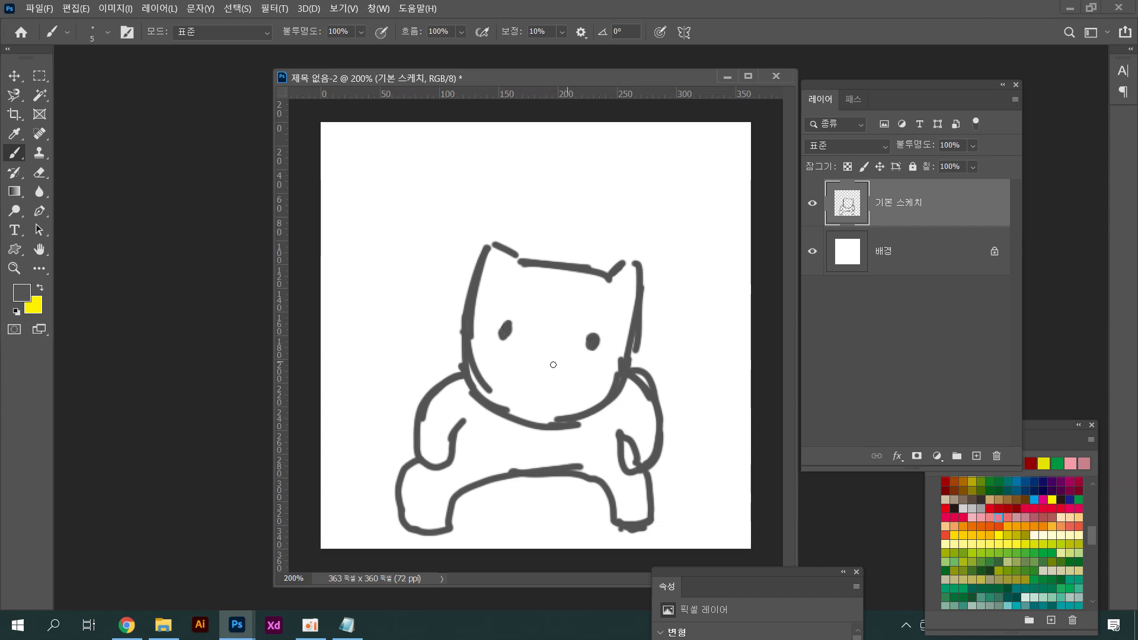
mouse_move(524, 359)
left_mouse_down()
mouse_move(528, 372)
mouse_move(565, 371)
left_mouse_up()
left_click_drag(579, 313, 598, 312)
left_click_drag(494, 303, 527, 308)
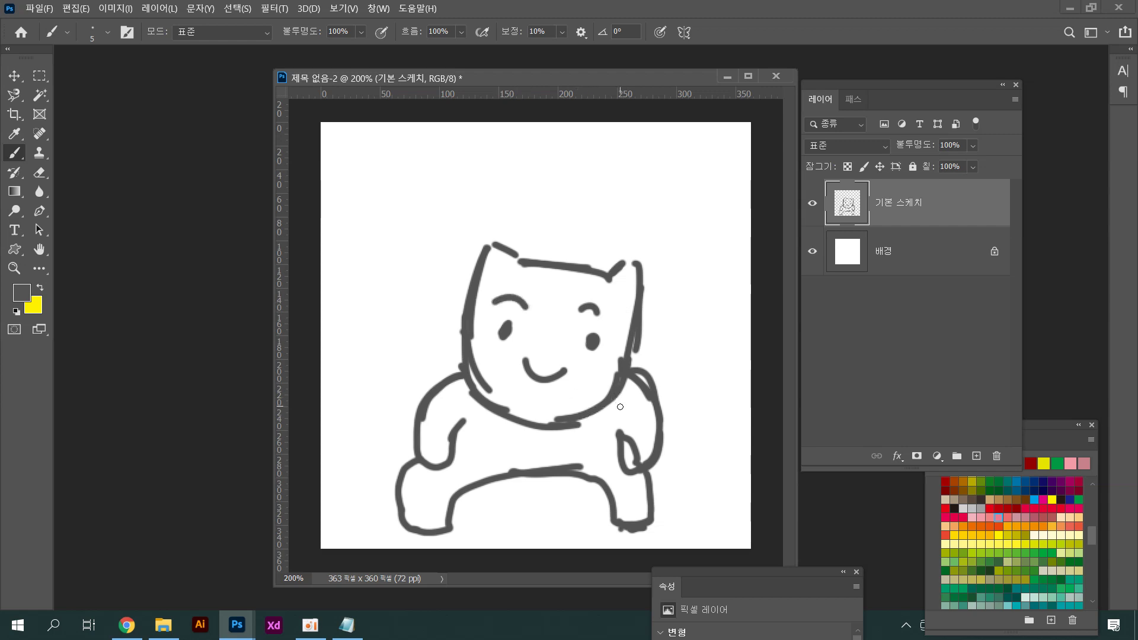
Move the character sketch slightly up and to the right on the canvas
key("v")
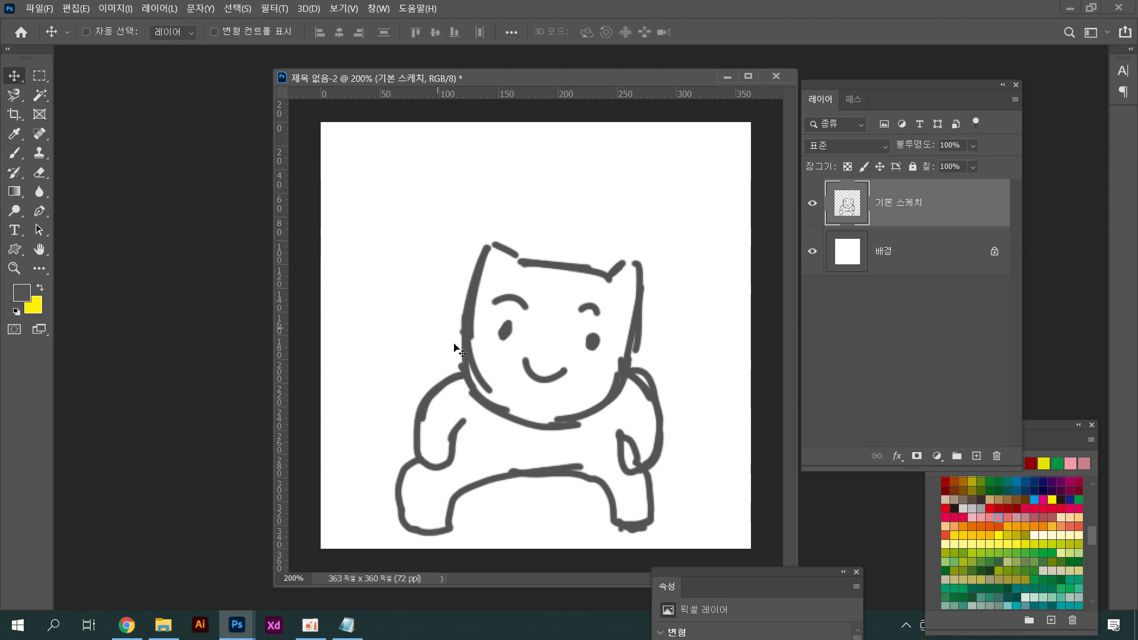
mouse_move(498, 418)
left_mouse_down()
mouse_move(487, 385)
mouse_move(460, 385)
mouse_move(497, 398)
mouse_move(518, 380)
mouse_move(512, 395)
left_mouse_up()
Try brushing a wide oval above the character's head, undoing each attempt
left_click(14, 152)
mouse_move(615, 236)
left_mouse_down()
mouse_move(481, 233)
mouse_move(407, 196)
mouse_move(506, 172)
mouse_move(648, 182)
mouse_move(669, 197)
left_mouse_up()
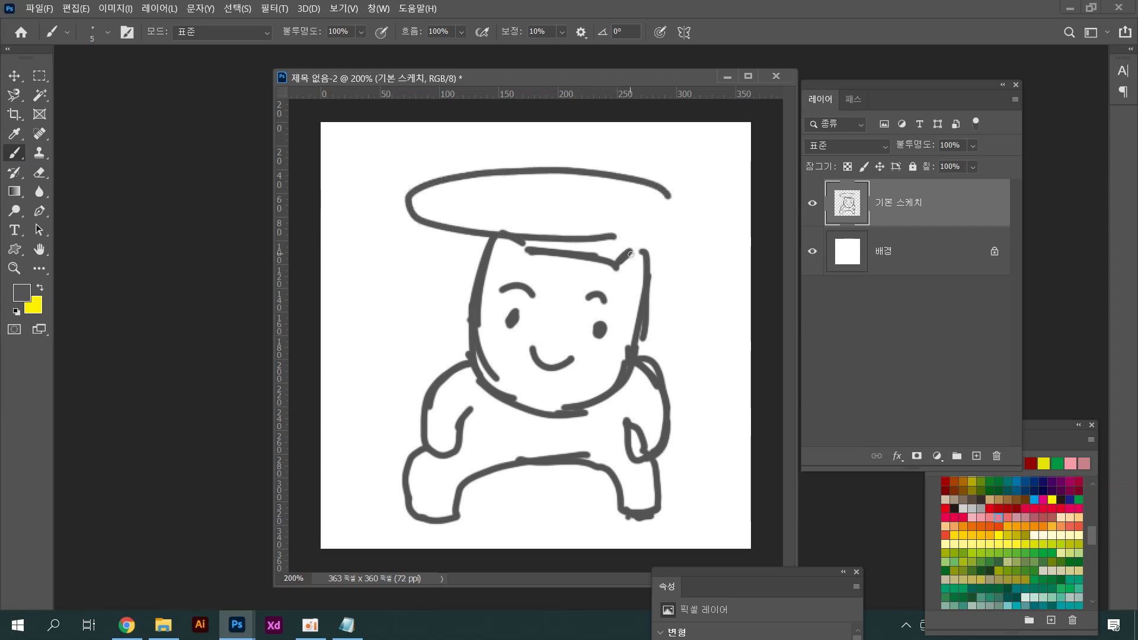
key("ctrl+z")
mouse_move(571, 240)
left_mouse_down()
mouse_move(385, 220)
mouse_move(644, 140)
mouse_move(608, 238)
mouse_move(584, 242)
left_mouse_up()
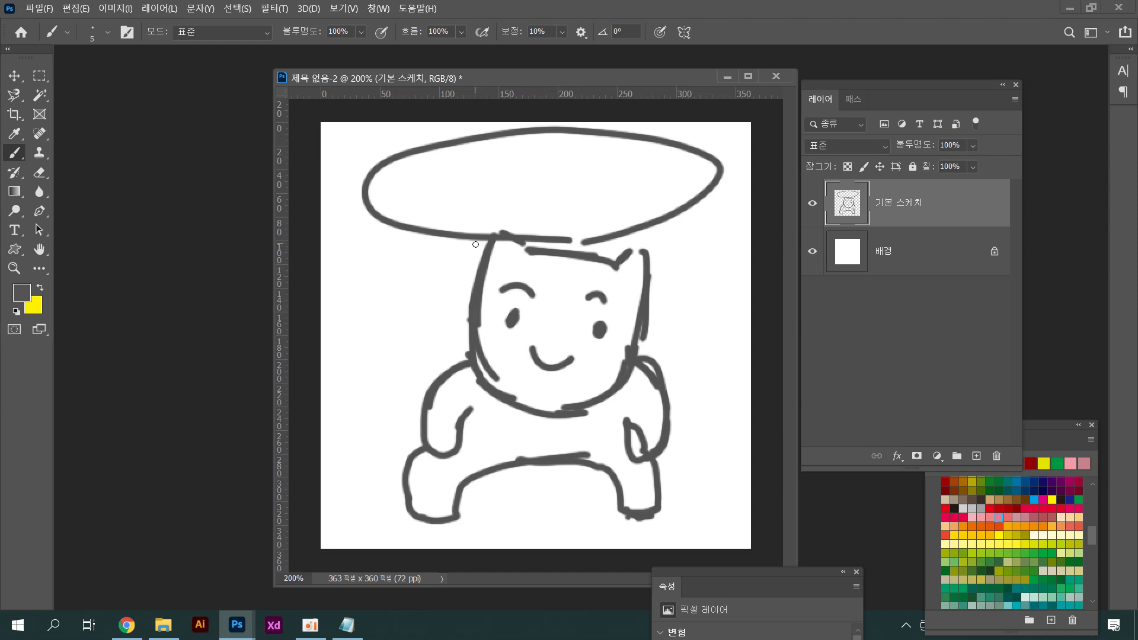
key("ctrl+z")
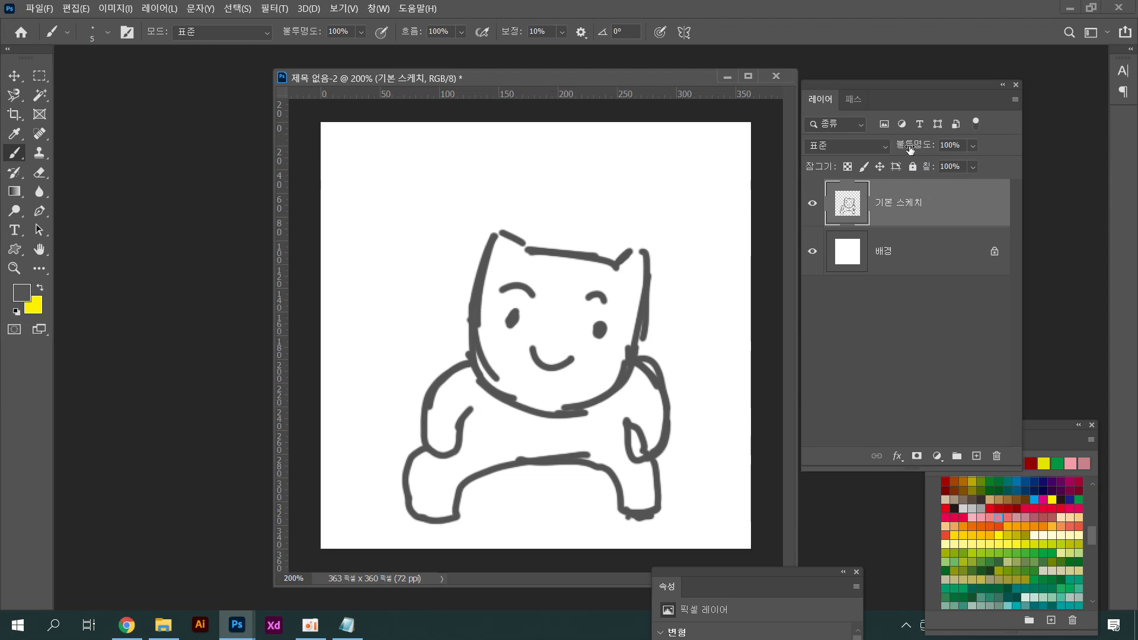
Lower the "기본 스케치" layer's opacity to 38% and move the sketch slightly up and to the left
left_click(971, 146)
mouse_move(943, 163)
left_mouse_down()
mouse_move(962, 165)
mouse_move(946, 165)
left_mouse_up()
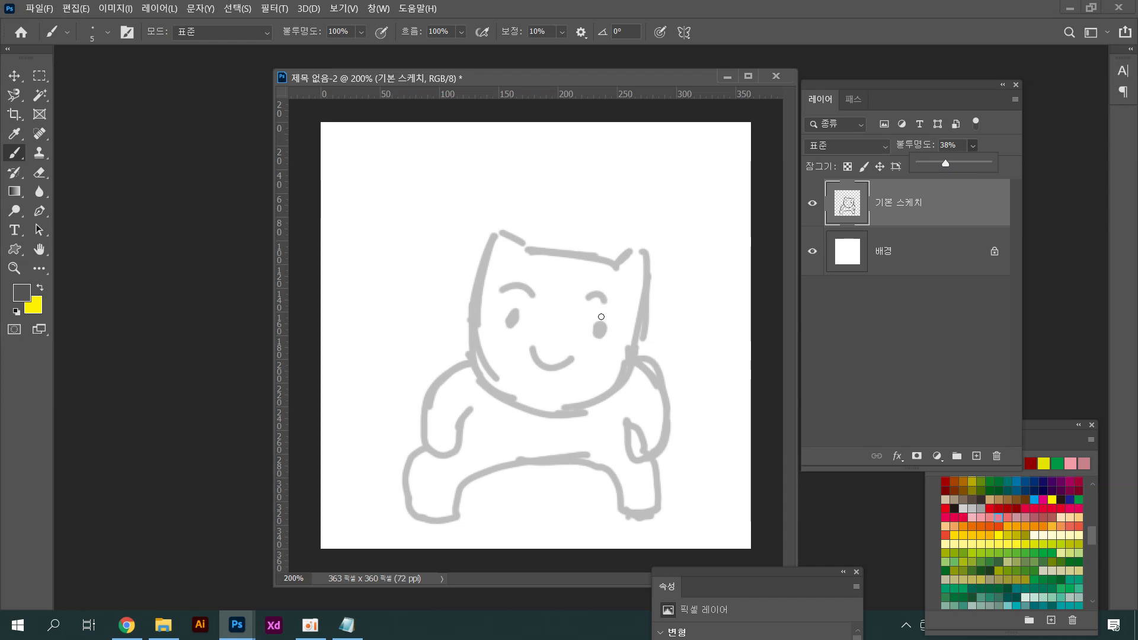
mouse_move(594, 356)
left_mouse_down()
mouse_move(580, 329)
mouse_move(595, 355)
mouse_move(588, 343)
left_mouse_up()
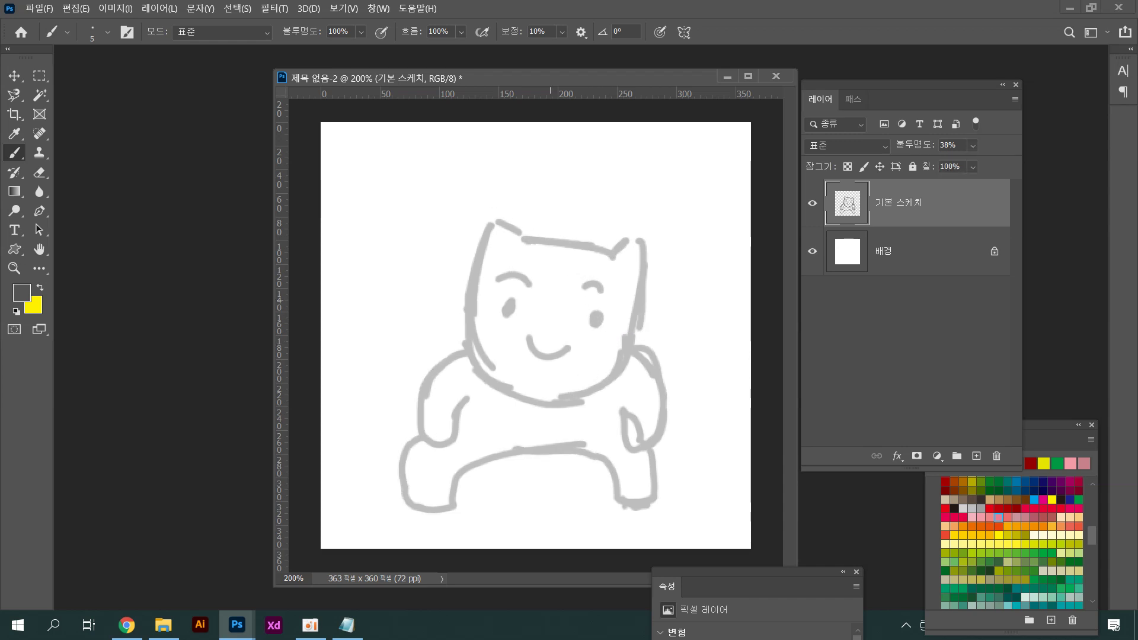
Set the foreground color to black, #000000
left_click(24, 293)
type("000000")
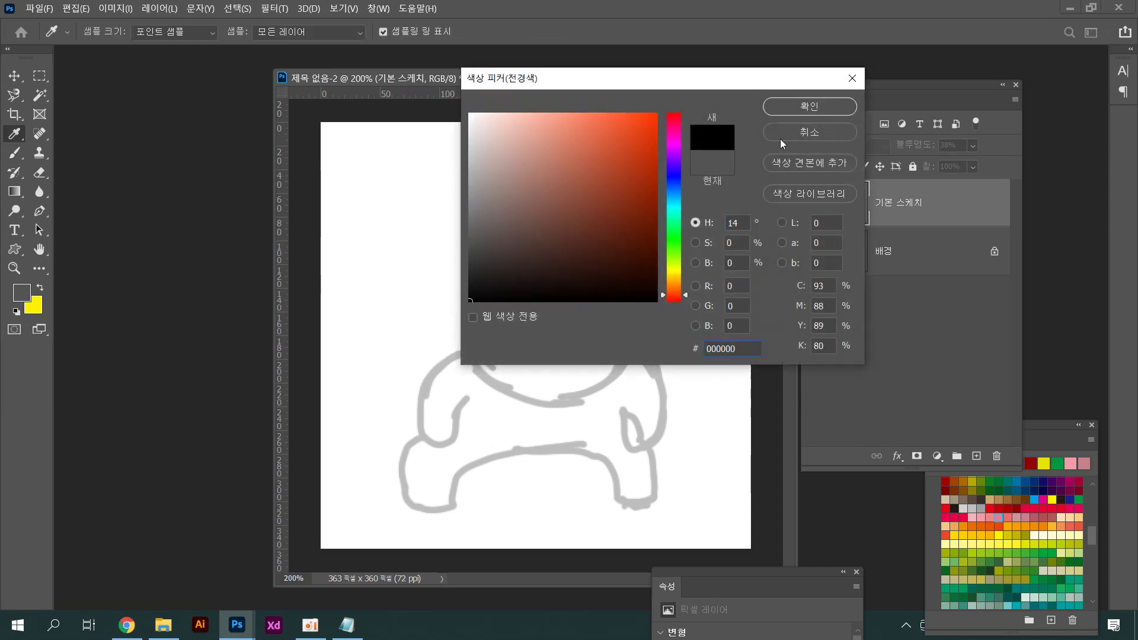
left_click(805, 107)
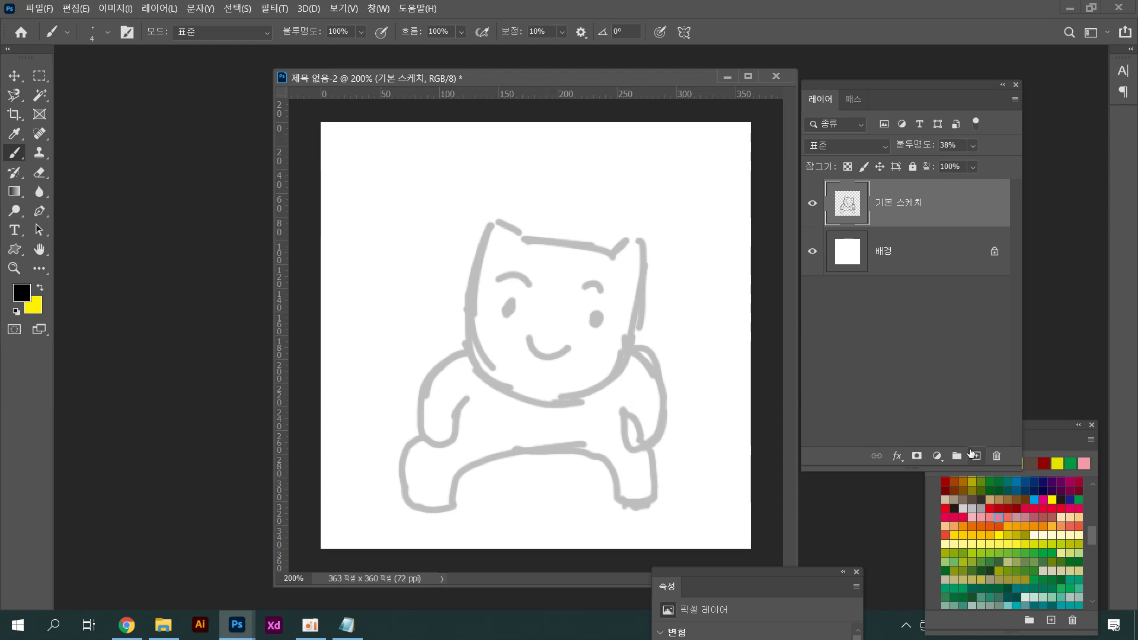
Add a new layer above the sketch layer and name it "외곽선"
left_click(976, 456)
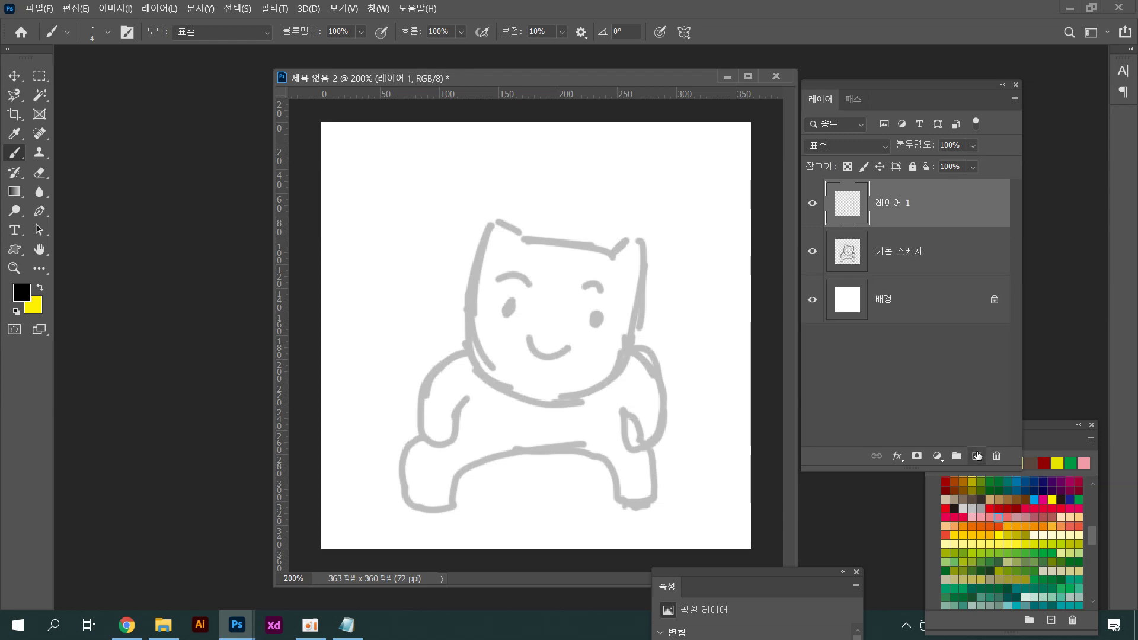
double_click(894, 207)
type("외곽선")
key("Return")
Trace the head and ears in black with a 5 px brush over the faded sketch
mouse_move(488, 229)
left_mouse_down()
mouse_move(476, 351)
mouse_move(506, 390)
mouse_move(540, 400)
mouse_move(582, 399)
mouse_move(622, 372)
mouse_move(646, 269)
mouse_move(614, 252)
left_mouse_up()
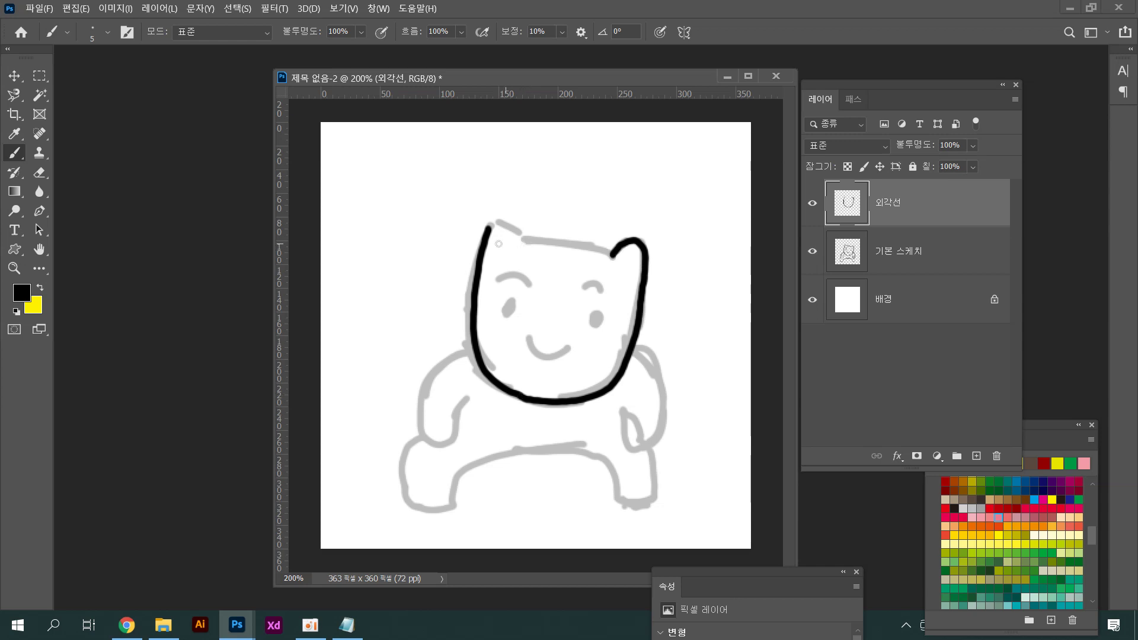
mouse_move(488, 227)
left_mouse_down()
mouse_move(610, 254)
mouse_move(518, 244)
mouse_move(610, 255)
left_mouse_up()
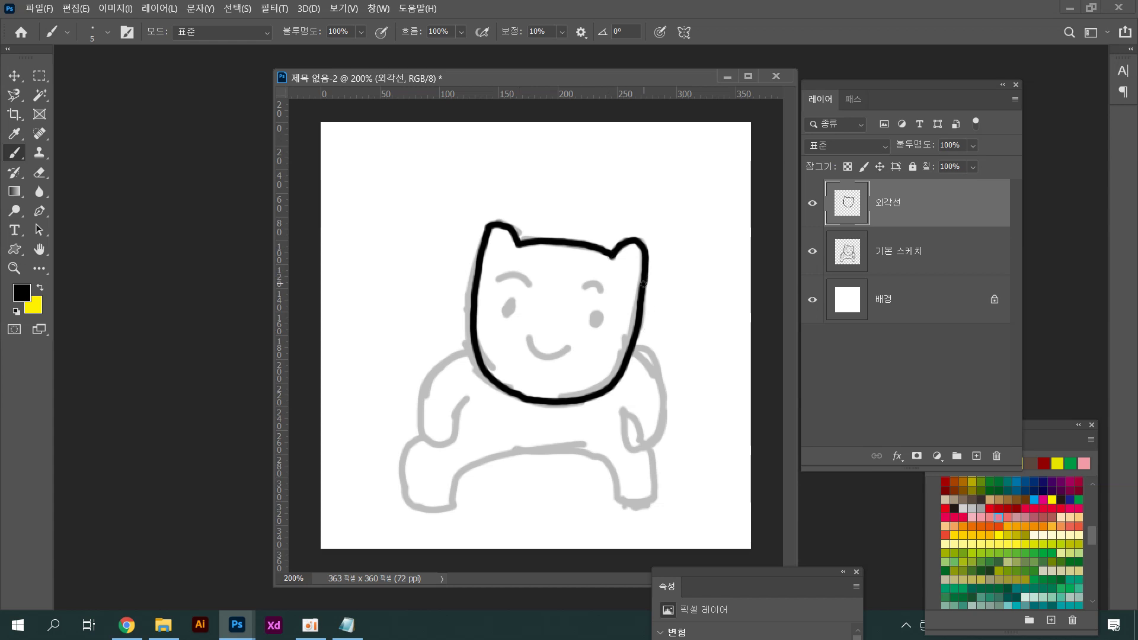
Paint two small black eyes and short curved eyebrows on the character's face
left_click(596, 323)
left_click_drag(597, 323, 596, 323)
left_click_drag(507, 312, 510, 312)
mouse_move(591, 298)
left_mouse_down()
mouse_move(609, 302)
mouse_move(599, 293)
left_mouse_up()
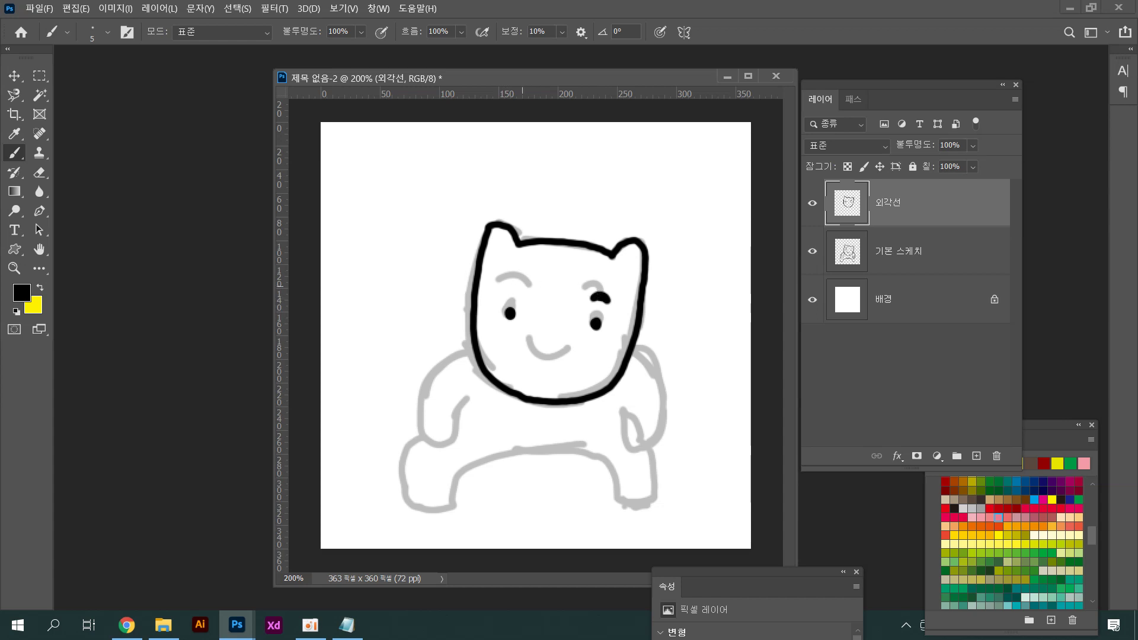
left_click_drag(504, 291, 521, 291)
key("ctrl+z")
Draw a filled black nose with a smiling mouth and trace the arm on the canvas's left side
mouse_move(546, 321)
left_mouse_down()
mouse_move(563, 319)
mouse_move(555, 336)
mouse_move(547, 323)
mouse_move(554, 347)
left_mouse_up()
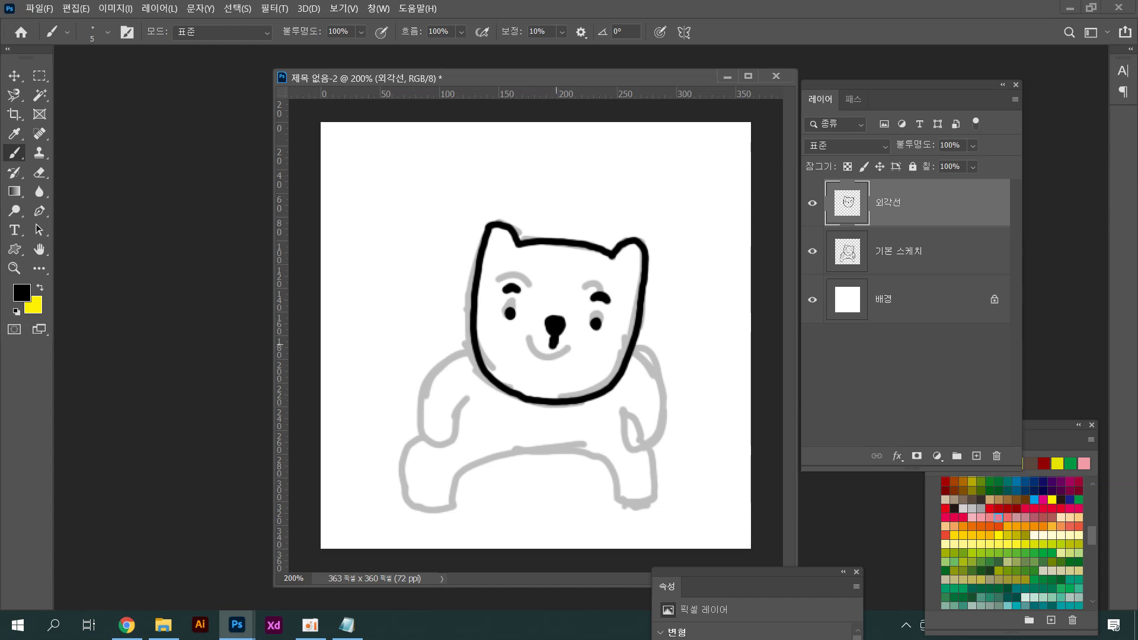
key("ctrl+z")
mouse_move(555, 334)
left_mouse_down()
mouse_move(554, 348)
mouse_move(535, 343)
mouse_move(587, 339)
left_mouse_up()
mouse_move(473, 344)
left_mouse_down()
mouse_move(433, 360)
mouse_move(422, 399)
mouse_move(433, 435)
mouse_move(459, 432)
mouse_move(461, 404)
mouse_move(479, 392)
left_mouse_up()
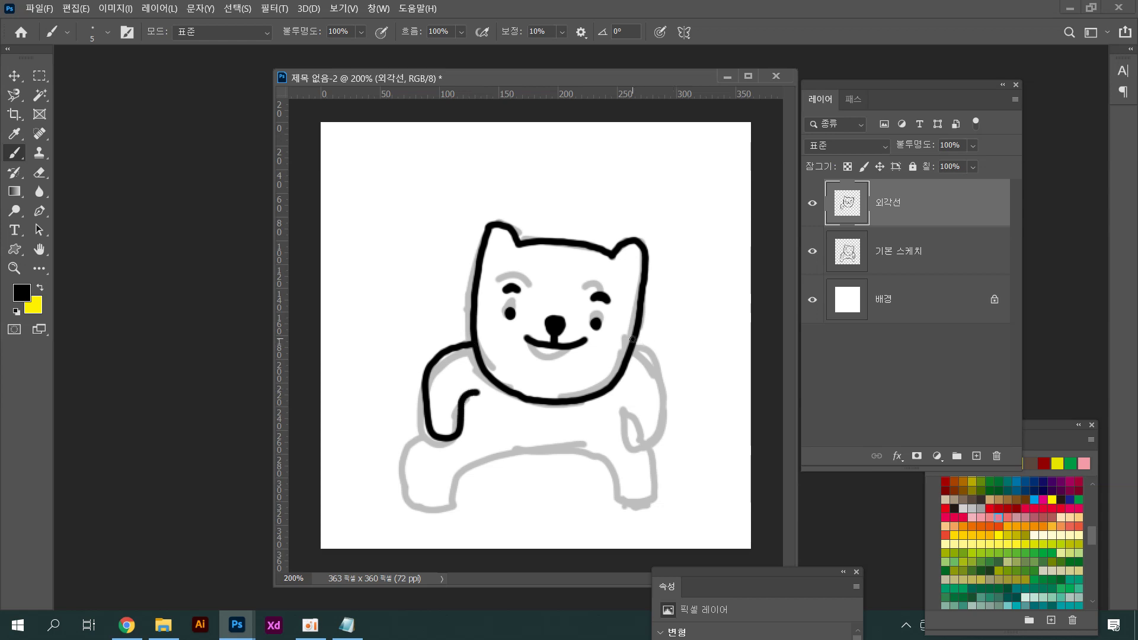
mouse_move(634, 339)
left_mouse_down()
mouse_move(664, 363)
mouse_move(669, 419)
mouse_move(656, 442)
left_mouse_up()
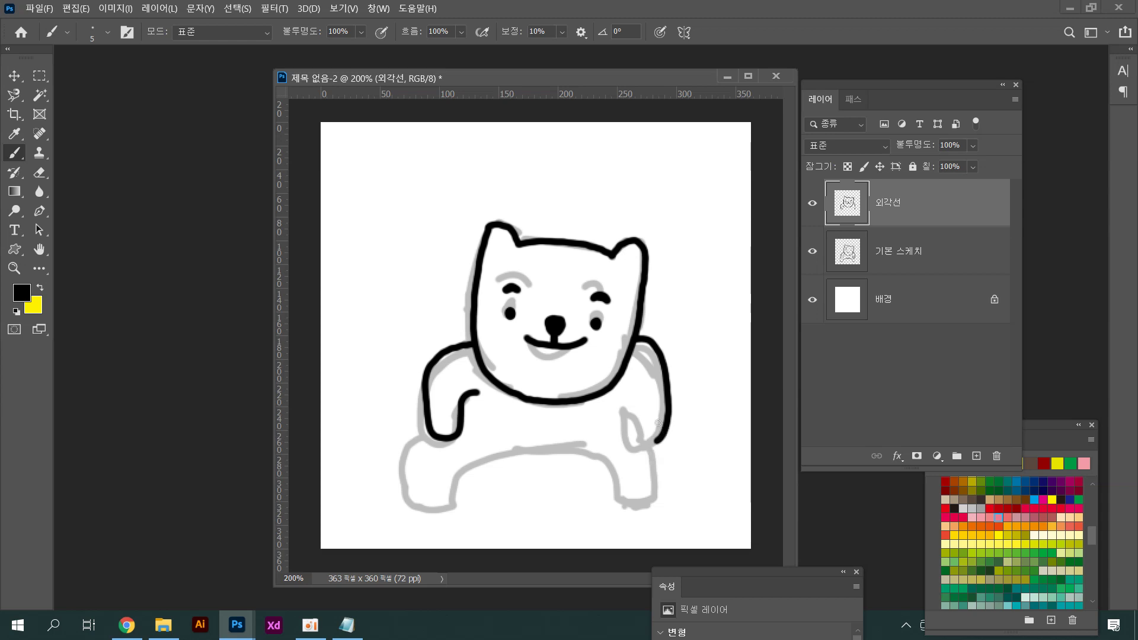
key("ctrl+z")
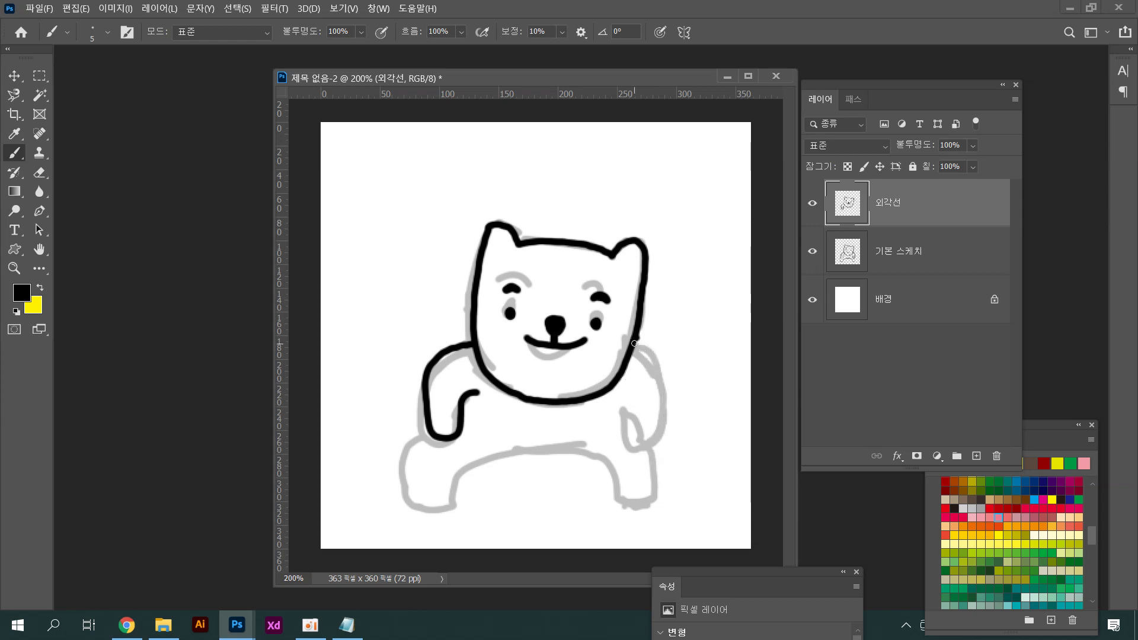
mouse_move(635, 342)
left_mouse_down()
mouse_move(669, 385)
mouse_move(664, 437)
mouse_move(644, 434)
mouse_move(624, 391)
left_mouse_up()
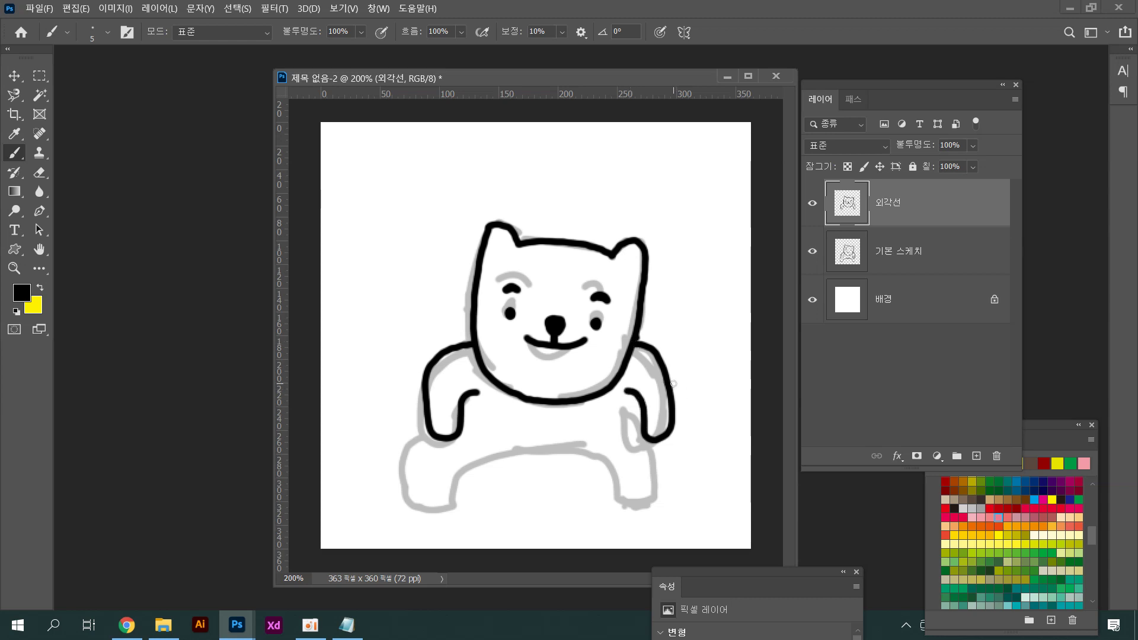
key("ctrl+z")
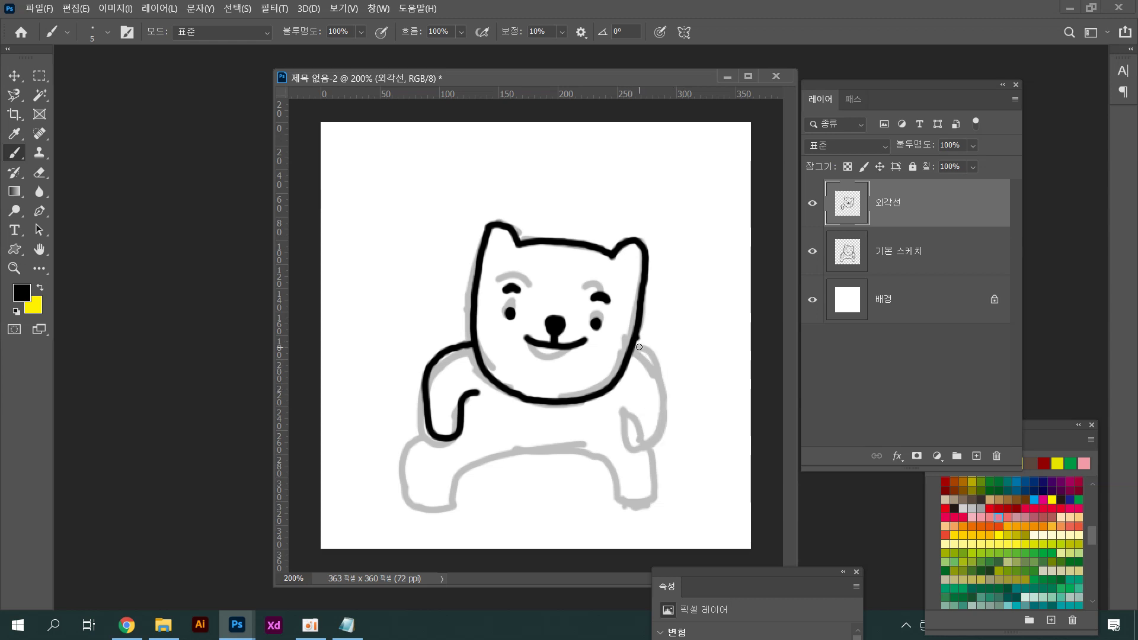
mouse_move(635, 345)
left_mouse_down()
mouse_move(661, 357)
mouse_move(673, 409)
mouse_move(652, 394)
left_mouse_up()
key("ctrl+z")
mouse_move(635, 344)
left_mouse_down()
mouse_move(669, 355)
mouse_move(680, 384)
mouse_move(669, 443)
mouse_move(652, 446)
mouse_move(625, 391)
left_mouse_up()
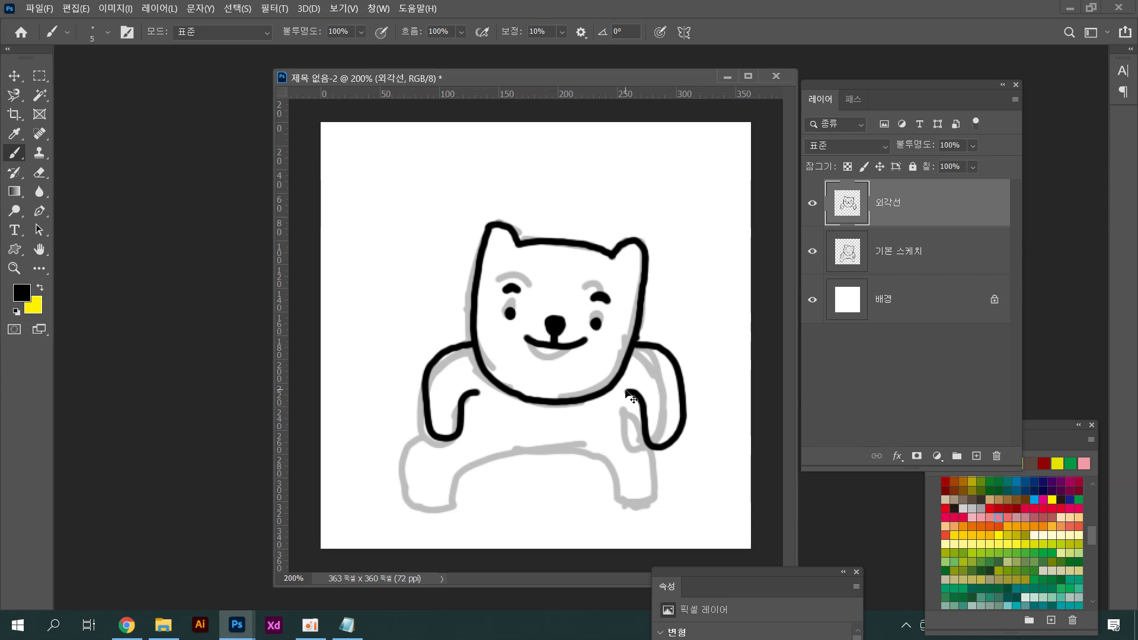
key("ctrl+z")
key("ctrl+z")
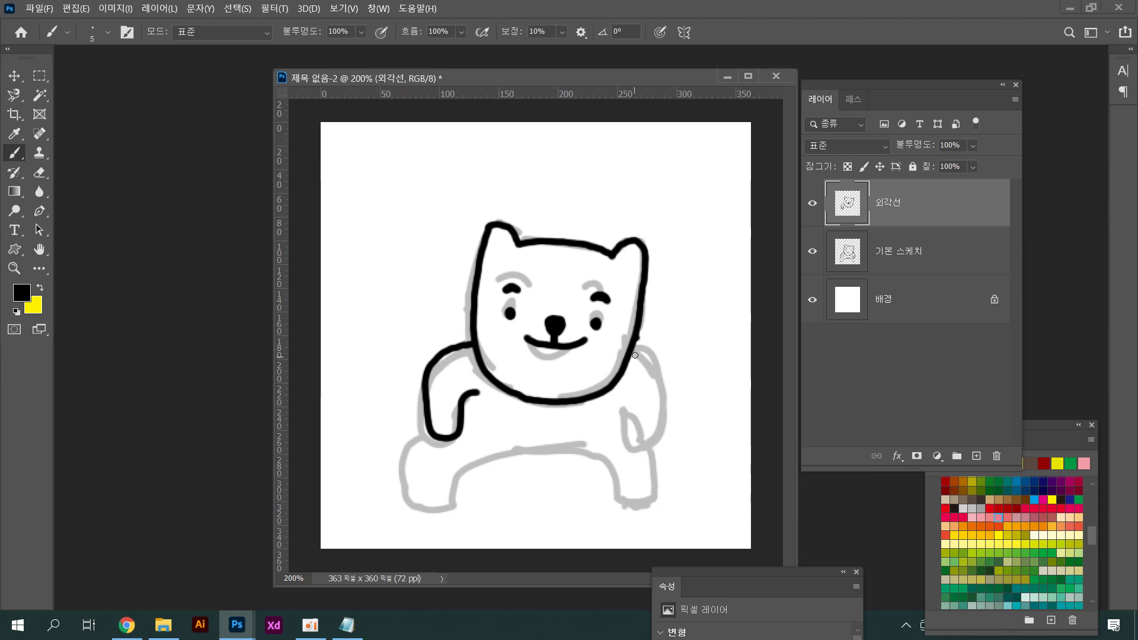
left_click_drag(635, 346, 648, 349)
key("ctrl+z")
Trace the arm on the canvas's right side, both legs and the curved underside of the body in black
mouse_move(635, 345)
left_mouse_down()
mouse_move(668, 367)
mouse_move(673, 417)
mouse_move(655, 444)
mouse_move(635, 428)
mouse_move(634, 393)
left_mouse_up()
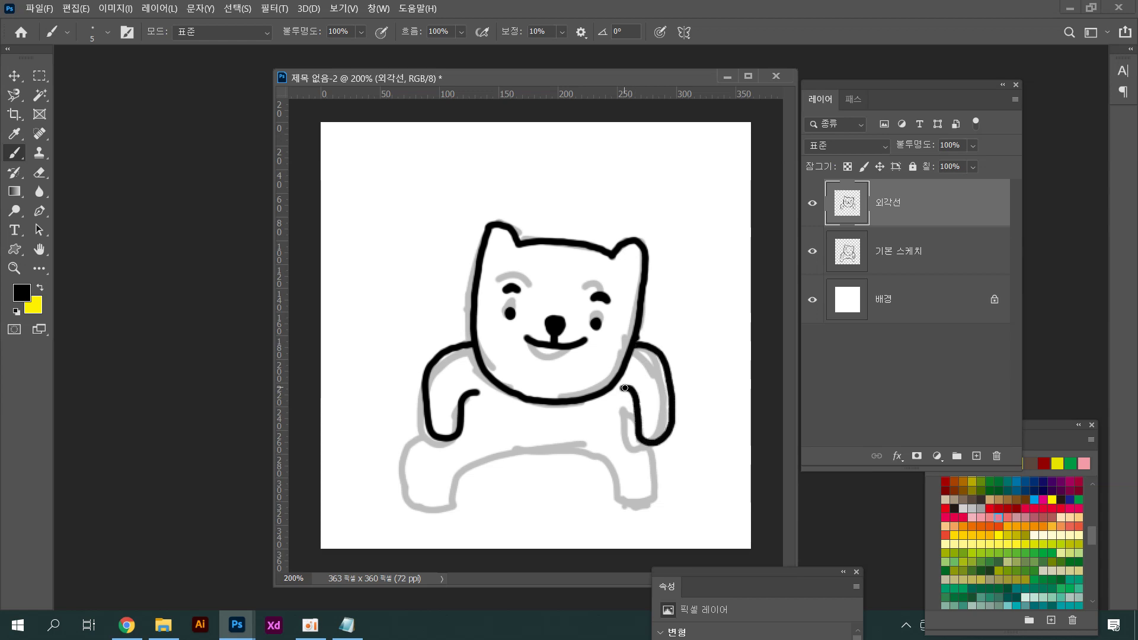
mouse_move(430, 428)
left_mouse_down()
mouse_move(403, 487)
mouse_move(417, 510)
mouse_move(436, 506)
mouse_move(451, 473)
mouse_move(477, 458)
mouse_move(553, 447)
mouse_move(617, 460)
mouse_move(620, 504)
mouse_move(655, 509)
left_mouse_up()
key("ctrl+z")
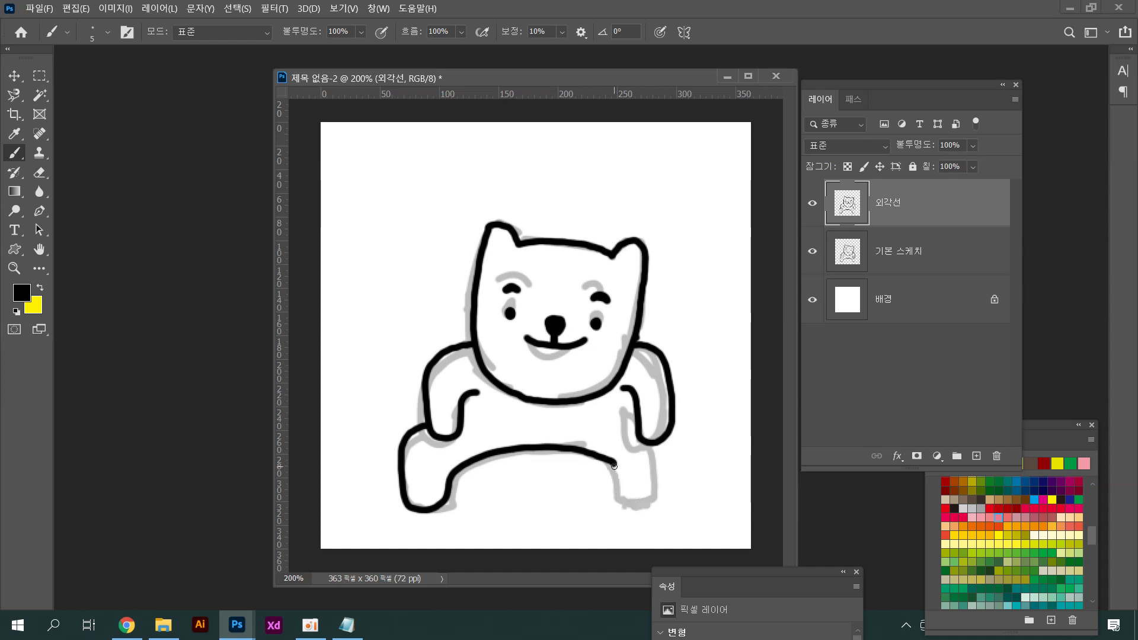
mouse_move(611, 463)
left_mouse_down()
mouse_move(621, 497)
mouse_move(640, 510)
mouse_move(663, 490)
mouse_move(658, 443)
left_mouse_up()
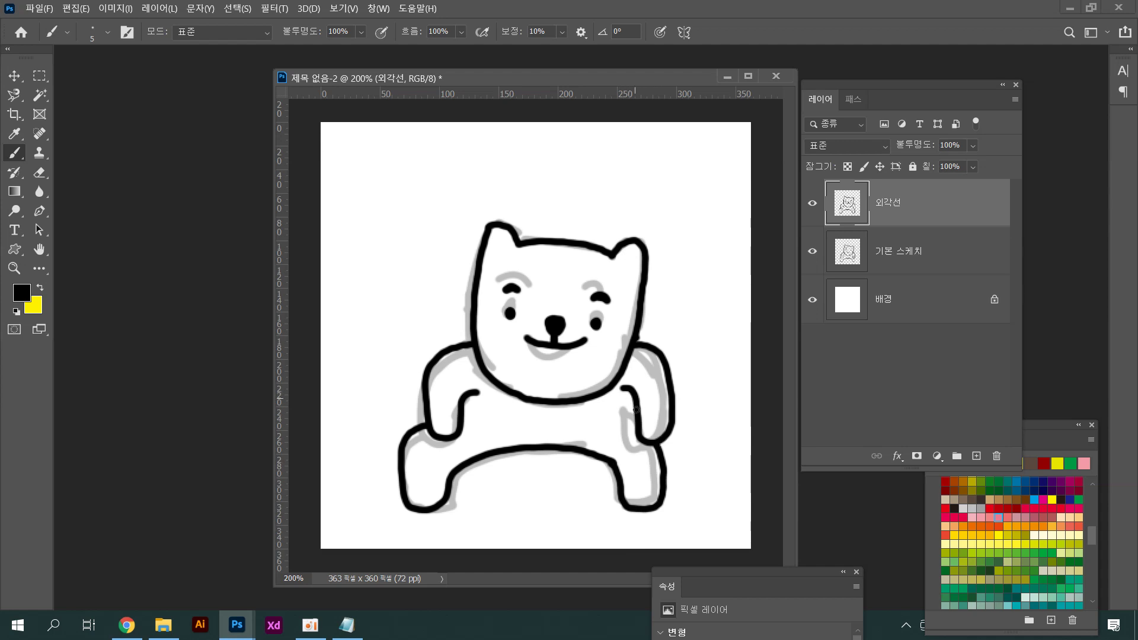
left_click_drag(616, 386, 629, 392)
Draw a small curled tail between the legs and hide the "기본 스케치" layer
mouse_move(541, 452)
left_mouse_down()
mouse_move(545, 480)
mouse_move(588, 500)
mouse_move(596, 491)
mouse_move(560, 452)
left_mouse_up()
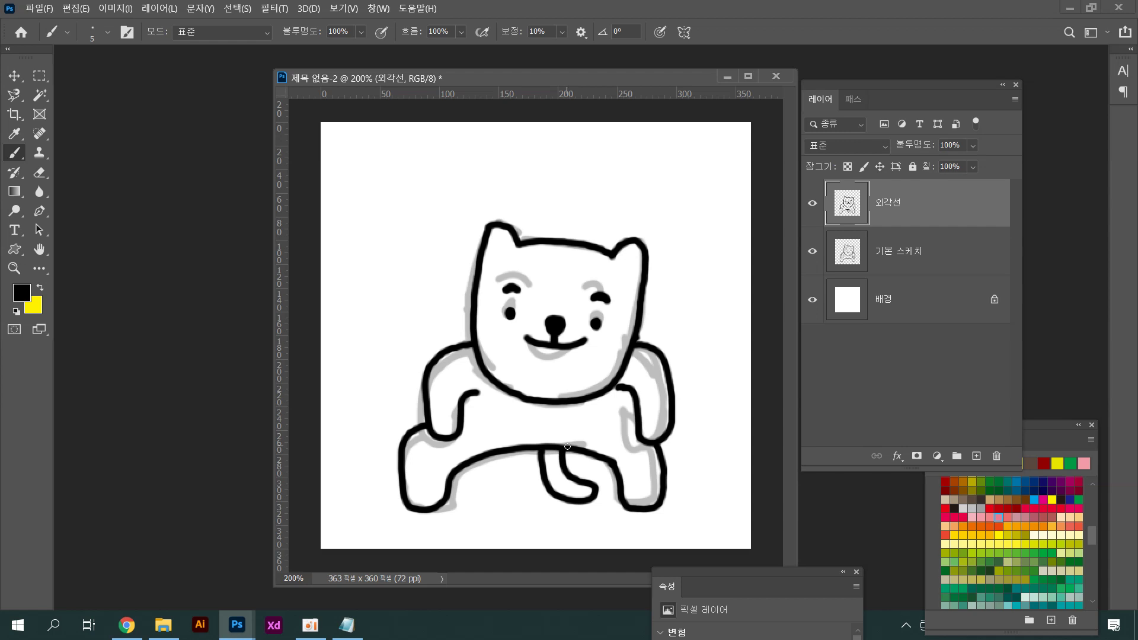
left_click(813, 256)
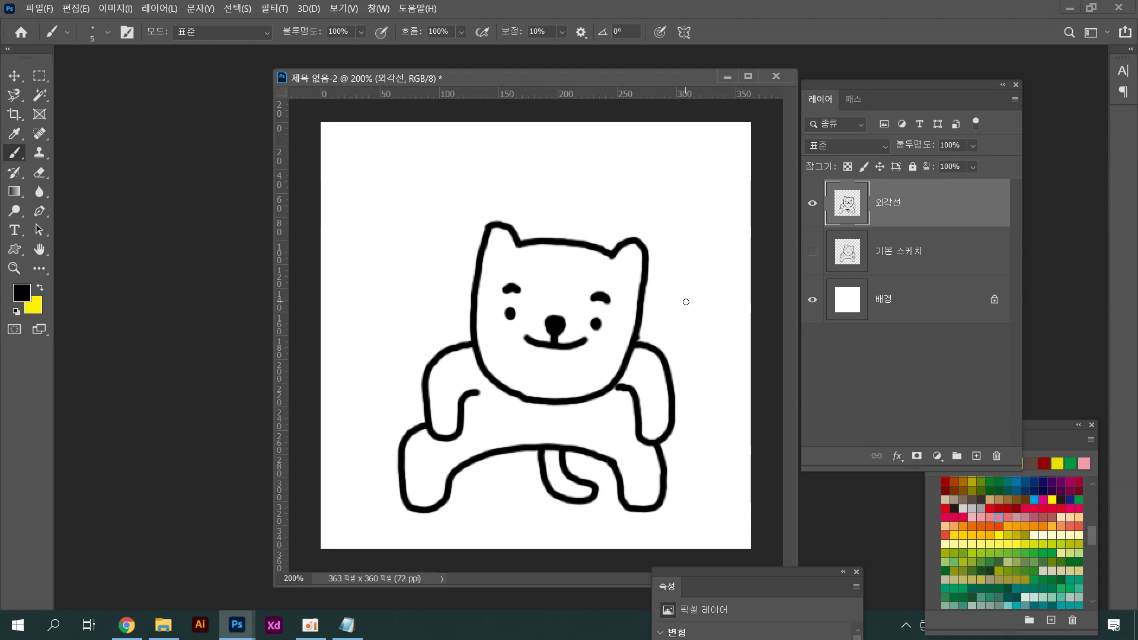
Clean up the outline by the right arm: brush the head's edge and erase the inner arm line's tip with a 4 px eraser
left_click(41, 180)
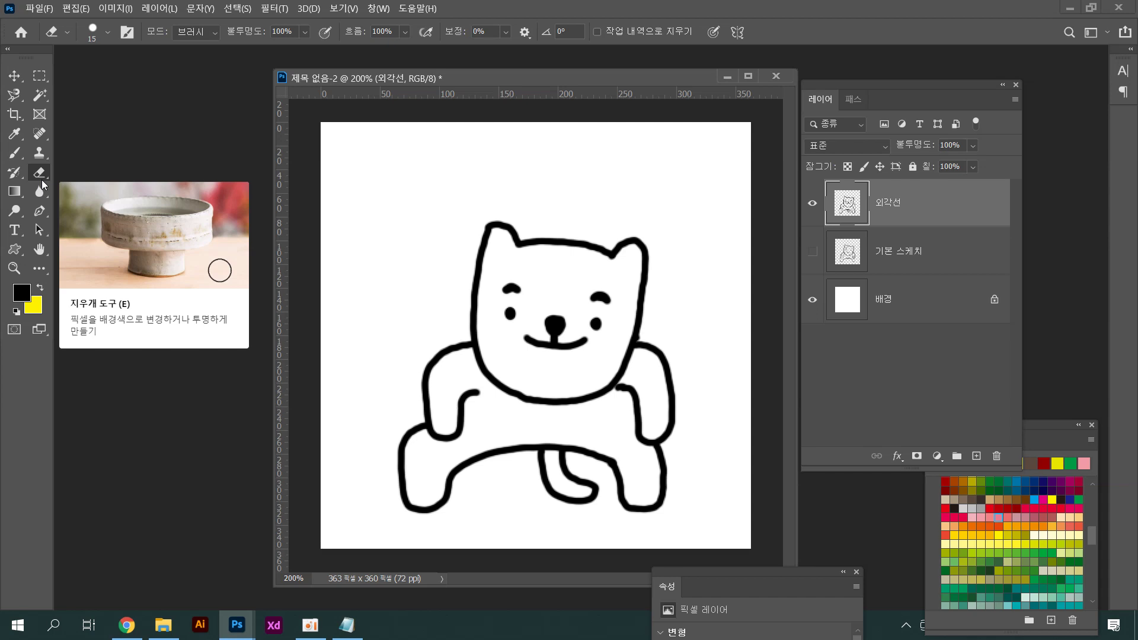
left_click(108, 32)
left_click(118, 240)
key("Return")
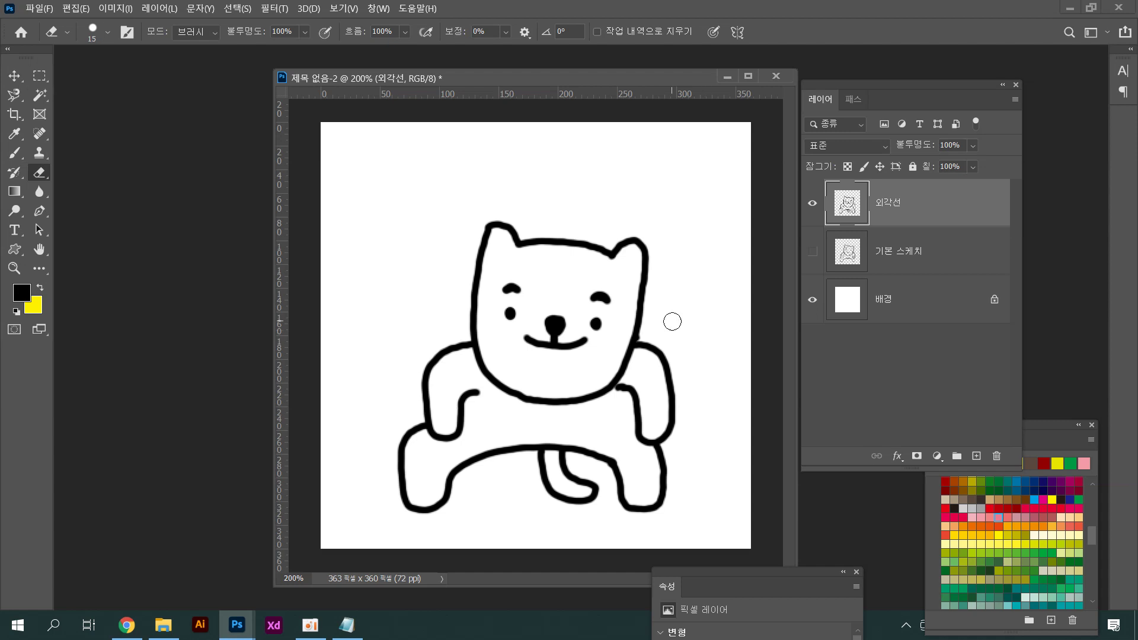
key("bracketleft")
key("bracketleft")
key("bracketleft")
key("bracketleft")
key("bracketleft")
key("b")
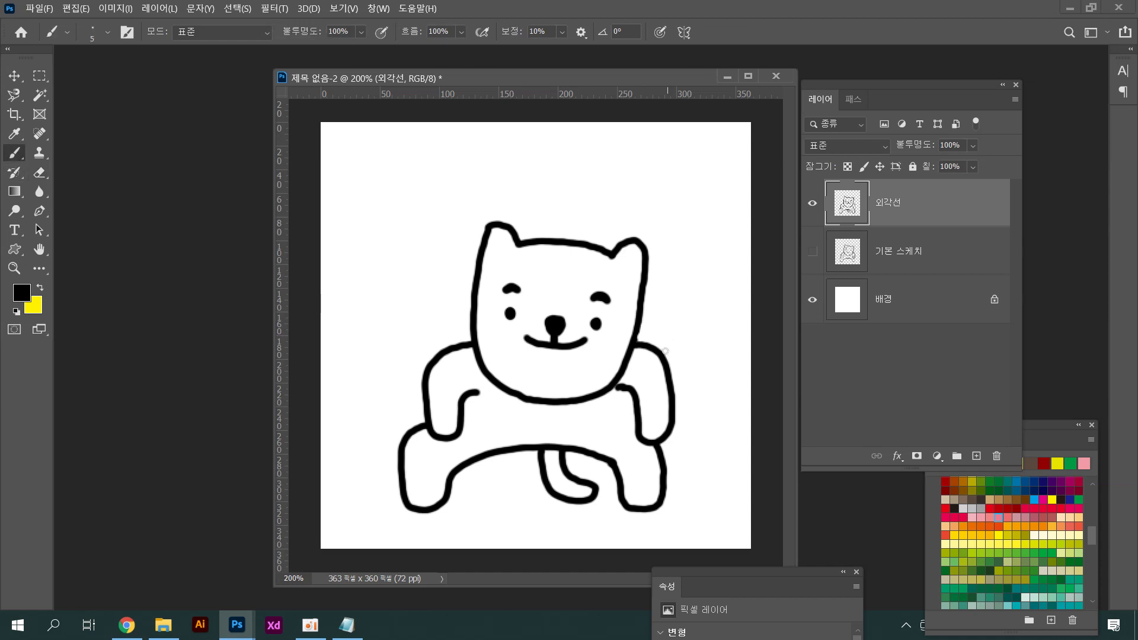
left_click_drag(637, 334, 637, 323)
left_click(42, 178)
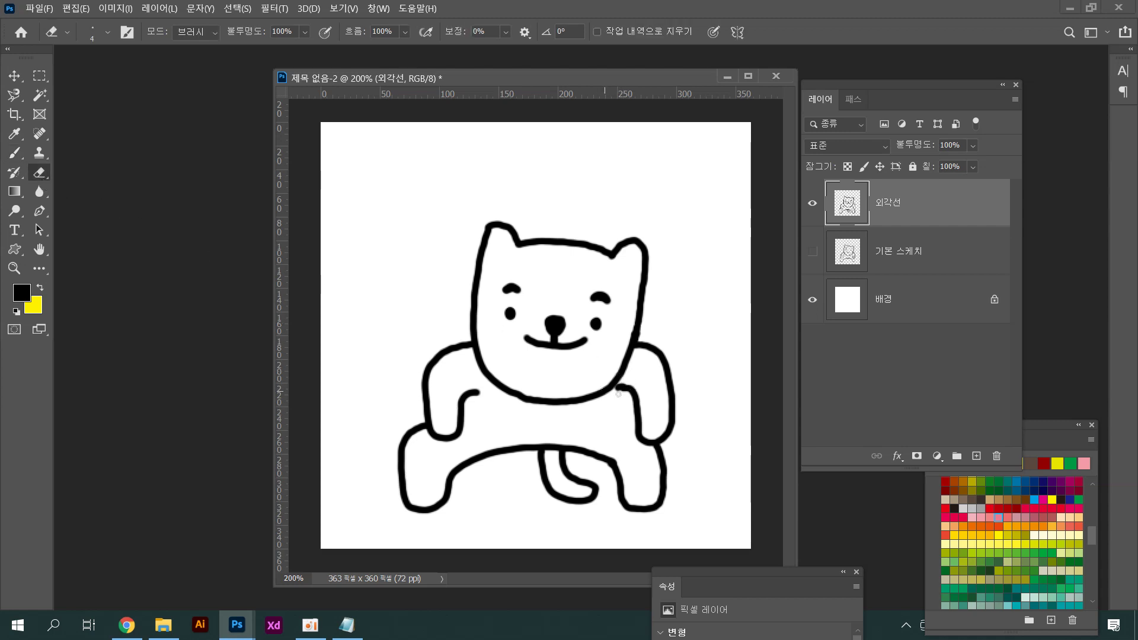
left_click(625, 384)
Add a new layer above the "외곽선" layer and name it "채색"
left_click(976, 458)
double_click(896, 203)
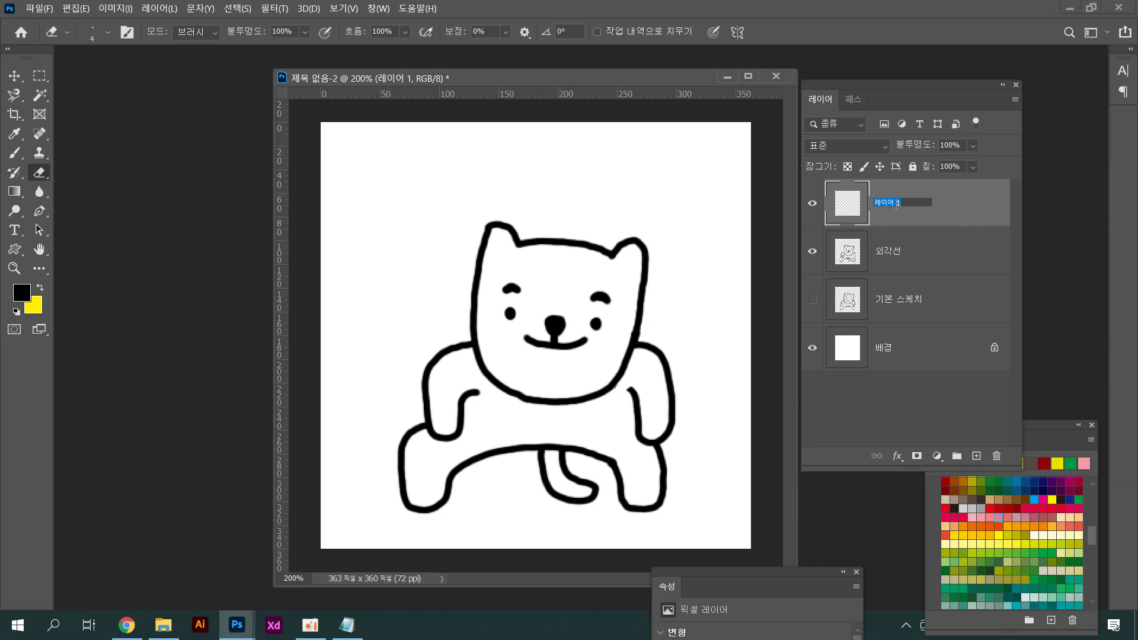
type("채색")
key("Return")
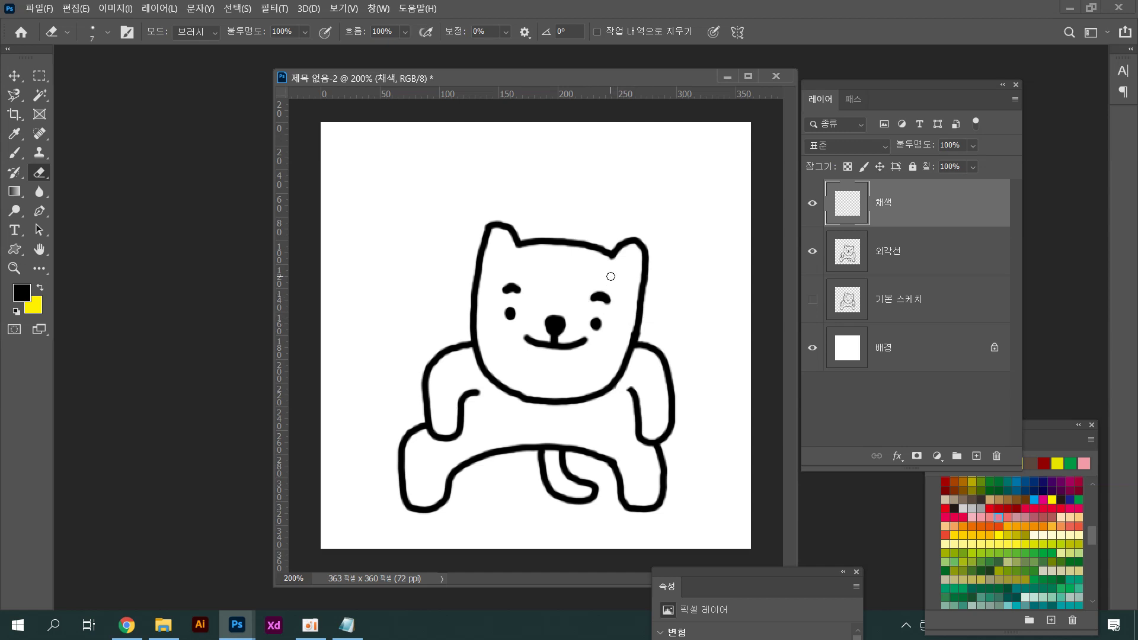
Paint light orange over the left ear and forehead on the "채색" layer with a 20 px brush
key("bracketright")
key("bracketright")
key("bracketright")
key("bracketleft")
left_click(1050, 422)
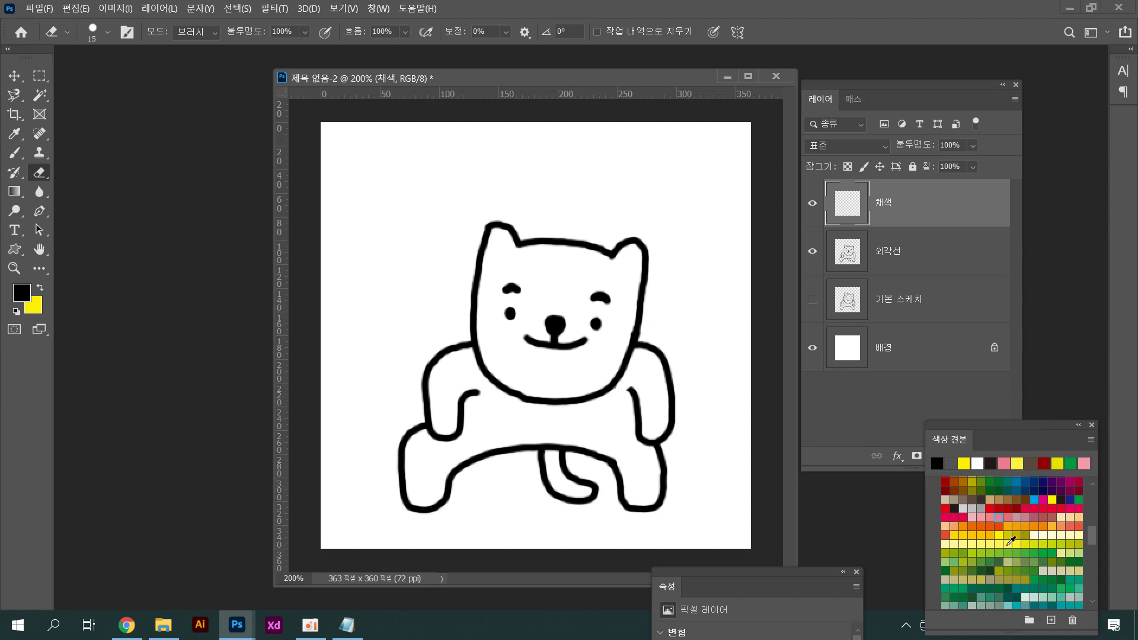
left_click(1078, 535)
left_click(1077, 517)
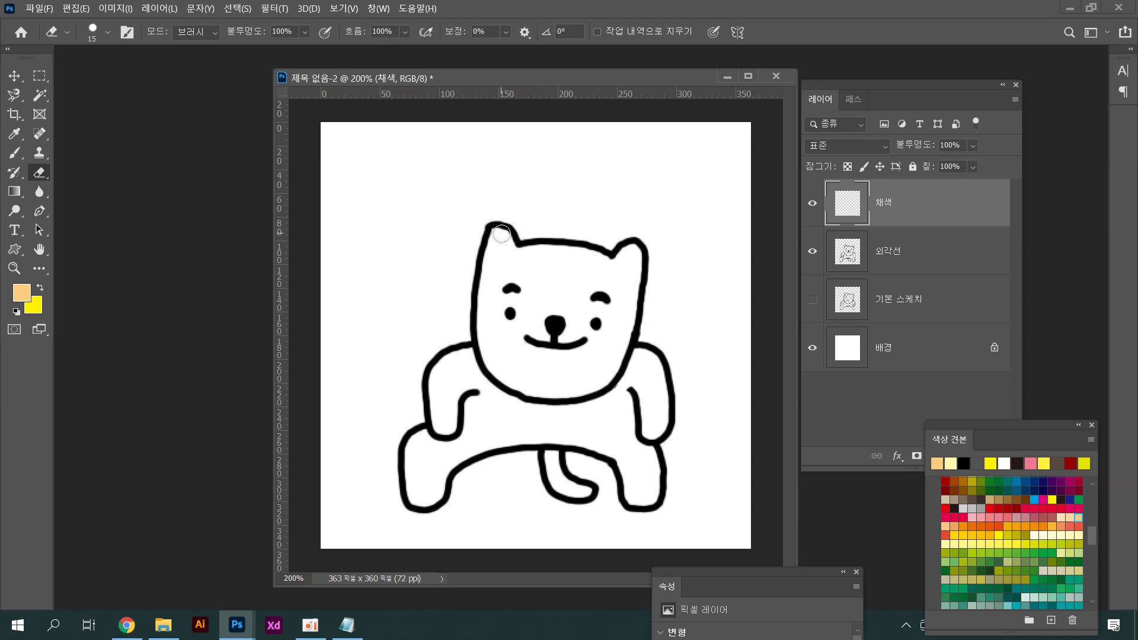
left_click(19, 157)
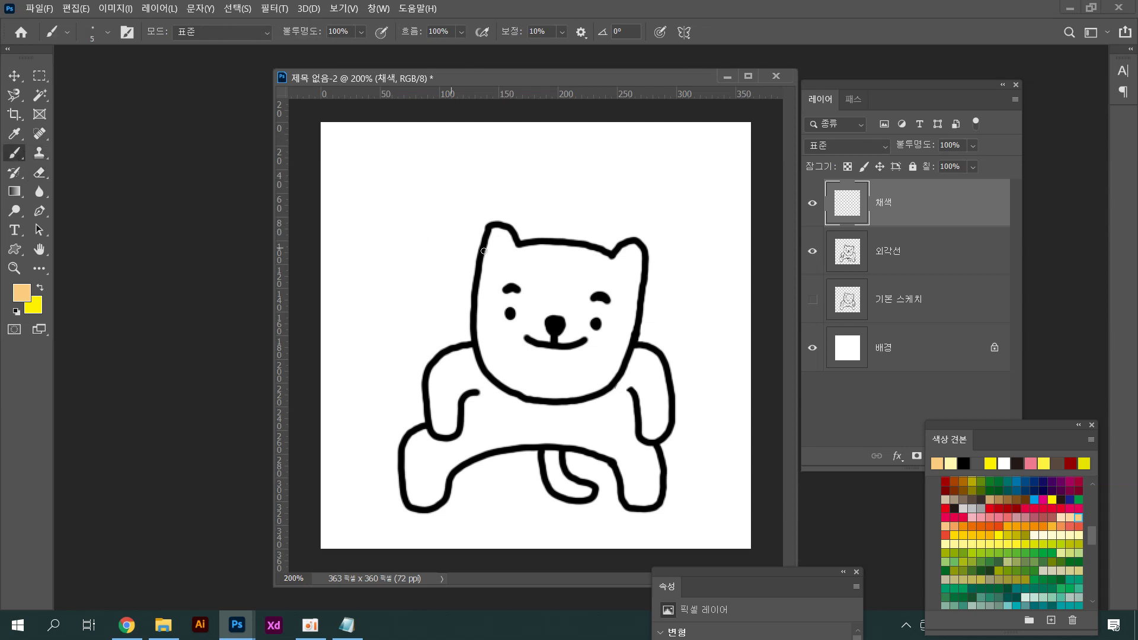
key("bracketright")
key("bracketright")
mouse_move(483, 240)
left_mouse_down()
mouse_move(507, 236)
mouse_move(521, 267)
mouse_move(551, 255)
mouse_move(485, 293)
mouse_move(521, 276)
left_mouse_up()
Set the "채색" layer's blend mode to 곱하기 (Multiply)
left_click(813, 203)
left_click(812, 205)
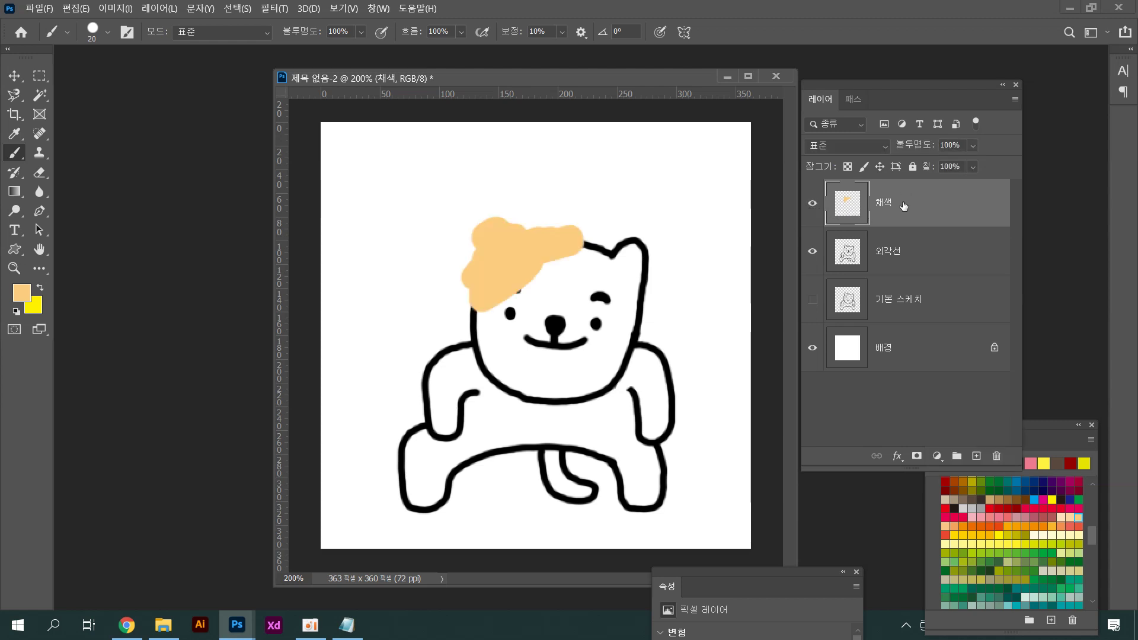
left_click(887, 150)
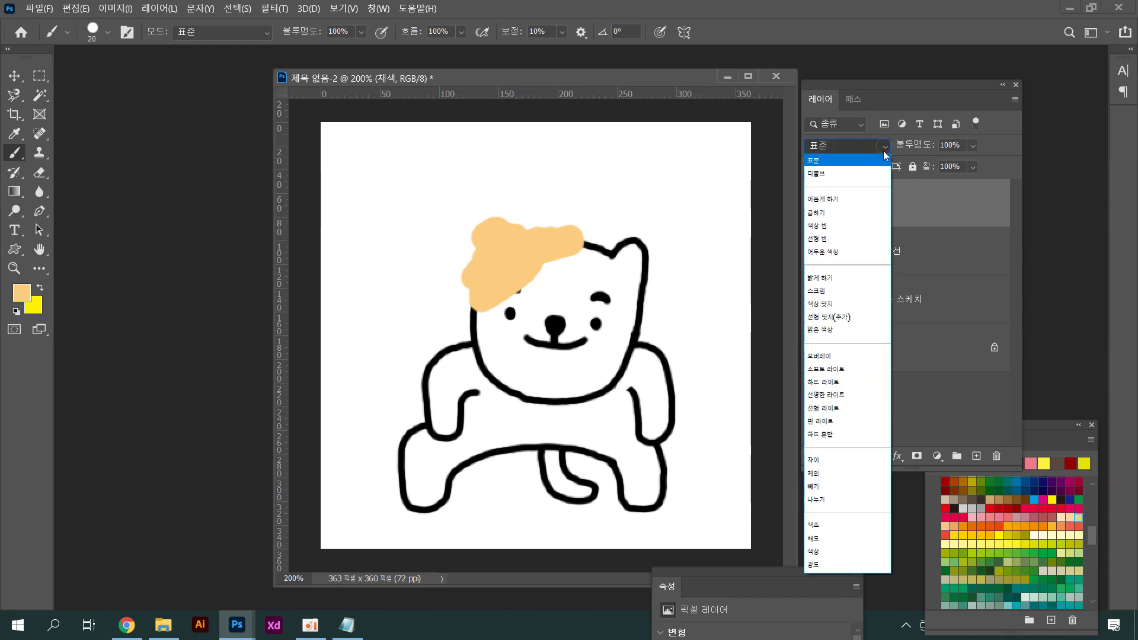
left_click(833, 213)
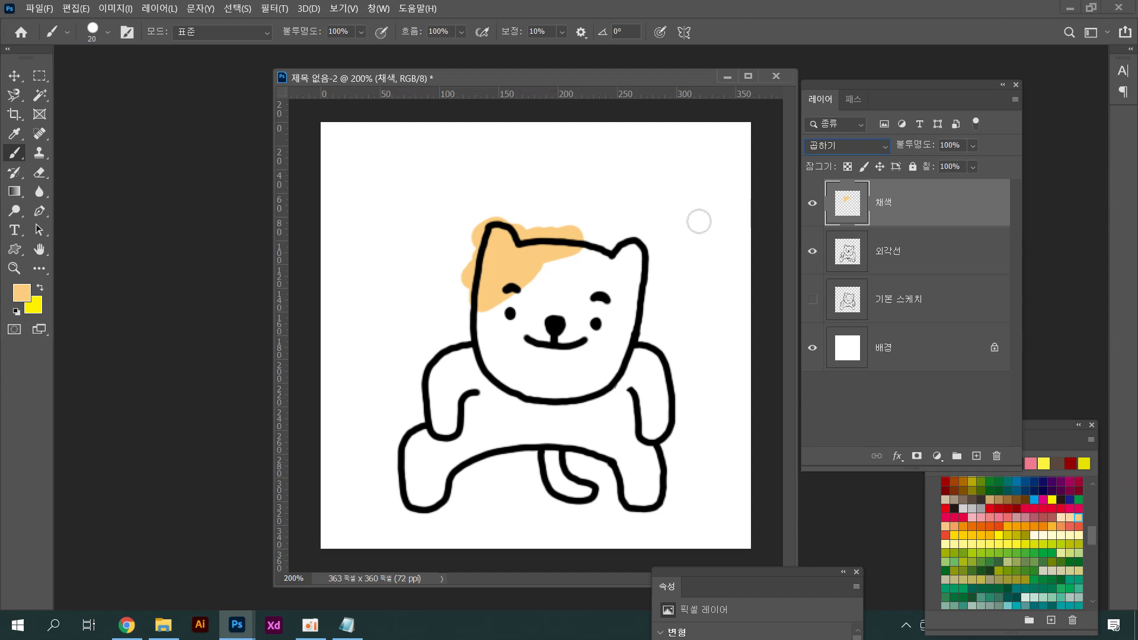
Fill the rest of the head, the body, arms, legs and tail with light orange brush strokes
mouse_move(548, 249)
left_mouse_down()
mouse_move(586, 248)
mouse_move(558, 251)
left_mouse_up()
mouse_move(631, 238)
left_mouse_down()
mouse_move(646, 311)
mouse_move(598, 373)
mouse_move(569, 388)
mouse_move(527, 387)
mouse_move(482, 308)
mouse_move(560, 274)
mouse_move(519, 345)
mouse_move(601, 347)
mouse_move(604, 320)
mouse_move(578, 308)
mouse_move(598, 272)
mouse_move(588, 272)
left_mouse_up()
mouse_move(477, 353)
left_mouse_down()
mouse_move(463, 350)
mouse_move(439, 408)
mouse_move(469, 374)
mouse_move(453, 438)
mouse_move(423, 442)
mouse_move(419, 498)
mouse_move(483, 439)
mouse_move(491, 408)
mouse_move(560, 427)
mouse_move(590, 418)
mouse_move(599, 399)
mouse_move(575, 438)
mouse_move(616, 426)
mouse_move(592, 462)
mouse_move(637, 459)
mouse_move(640, 477)
mouse_move(669, 480)
mouse_move(631, 503)
left_mouse_up()
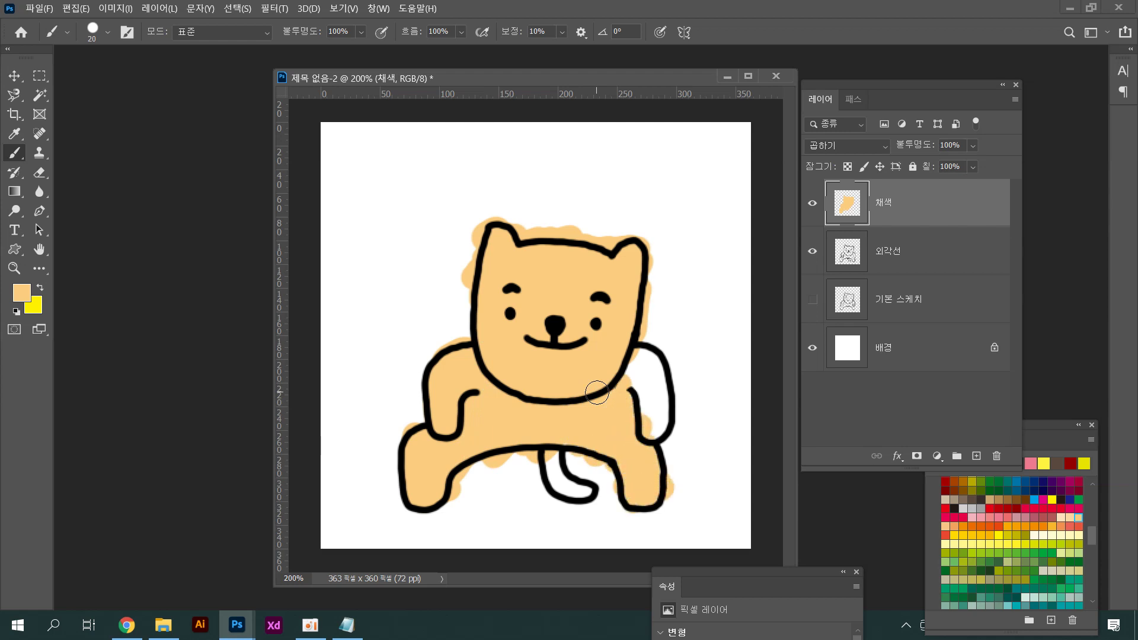
mouse_move(652, 433)
left_mouse_down()
mouse_move(637, 361)
mouse_move(658, 364)
mouse_move(663, 402)
left_mouse_up()
mouse_move(549, 448)
left_mouse_down()
mouse_move(554, 474)
mouse_move(595, 490)
left_mouse_up()
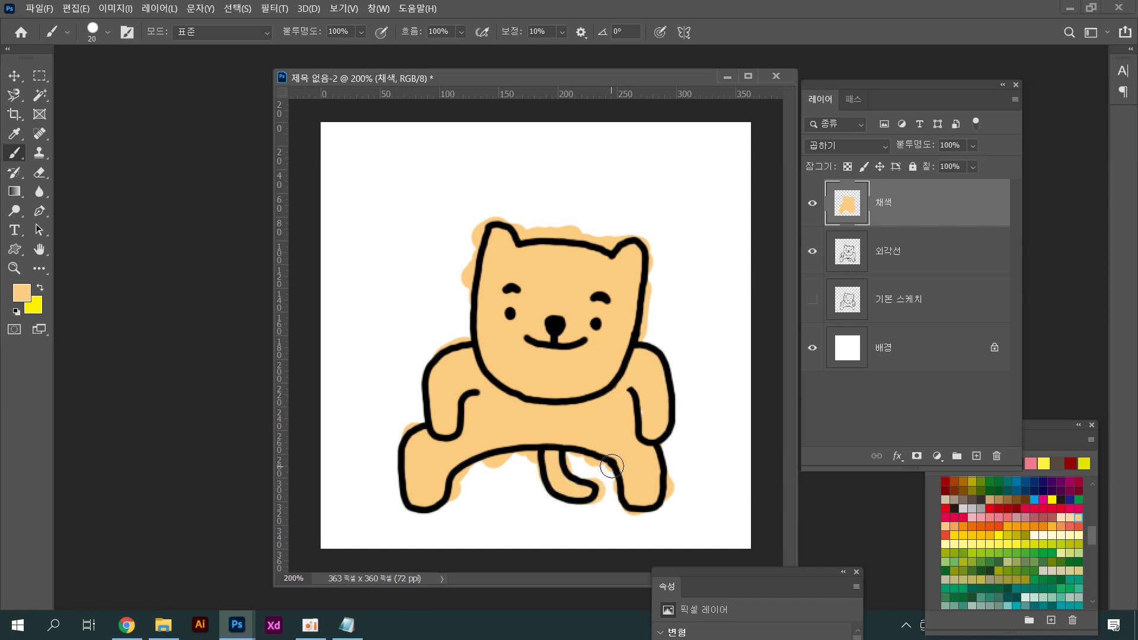
mouse_move(464, 287)
left_mouse_down()
mouse_move(462, 326)
mouse_move(472, 309)
left_mouse_up()
Switch to the Eraser tool and set its size to 9 px
left_click(39, 173)
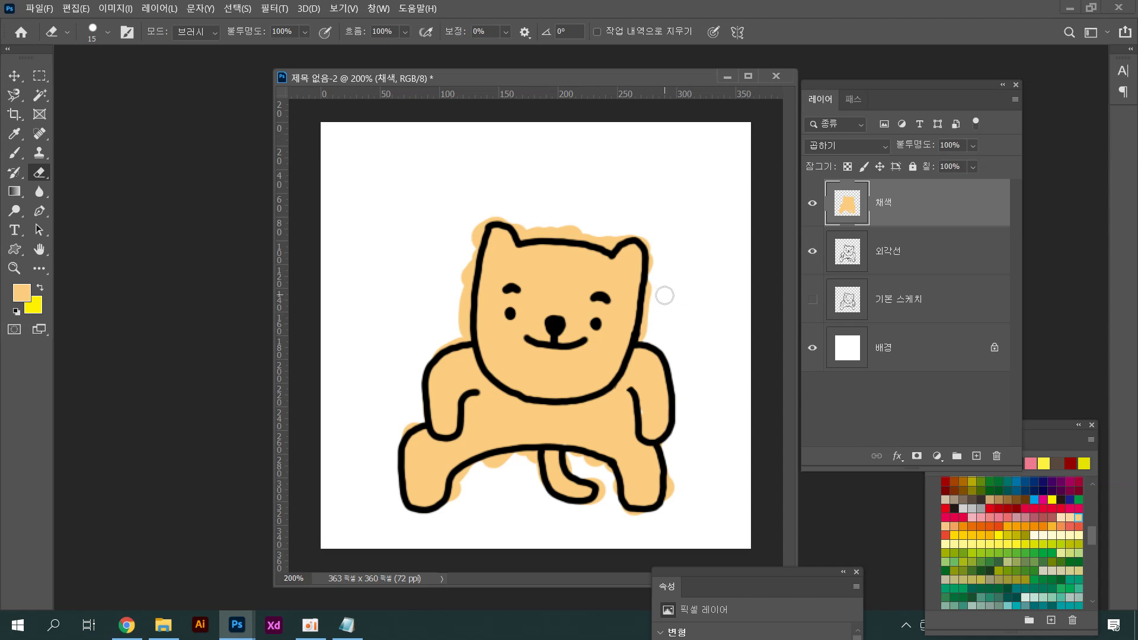
key("bracketleft")
key("bracketleft")
left_click_drag(652, 276, 647, 330)
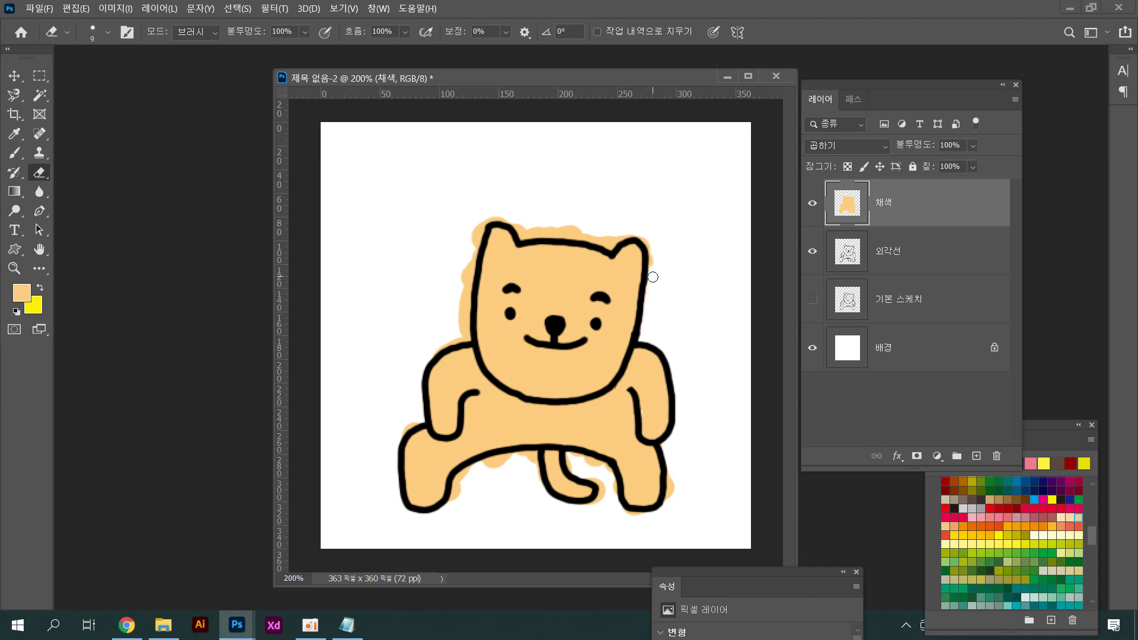
left_click_drag(609, 241, 616, 237)
key("ctrl+z")
key("ctrl+z")
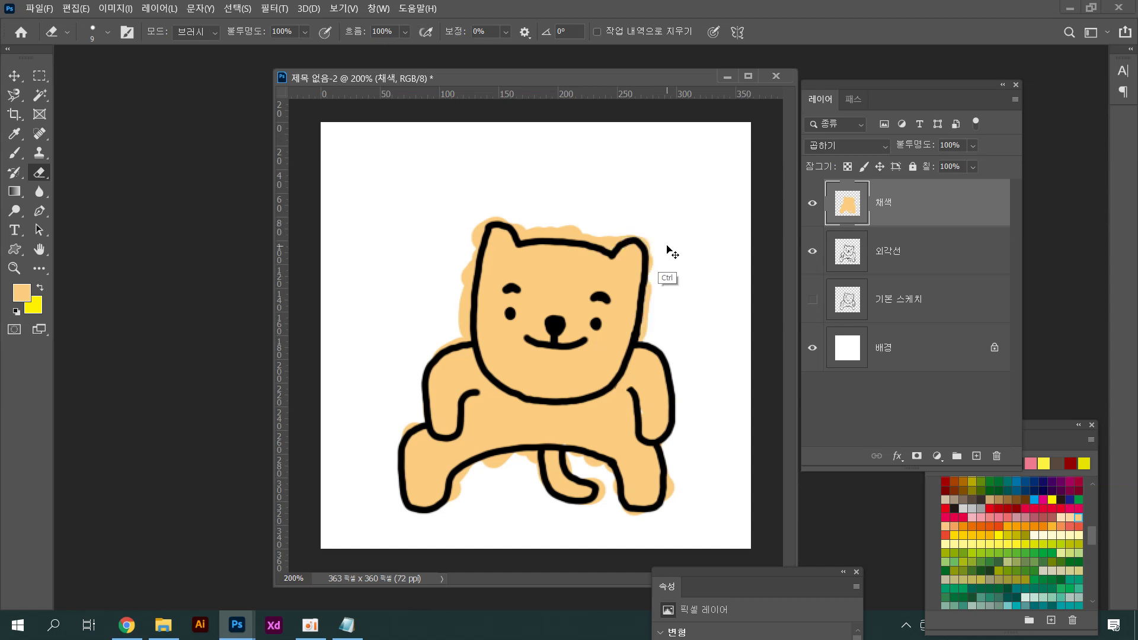
Erase the orange that spills outside the outline around the ears, the top and both sides of the head
left_click_drag(609, 246, 625, 238)
left_click_drag(652, 275, 648, 312)
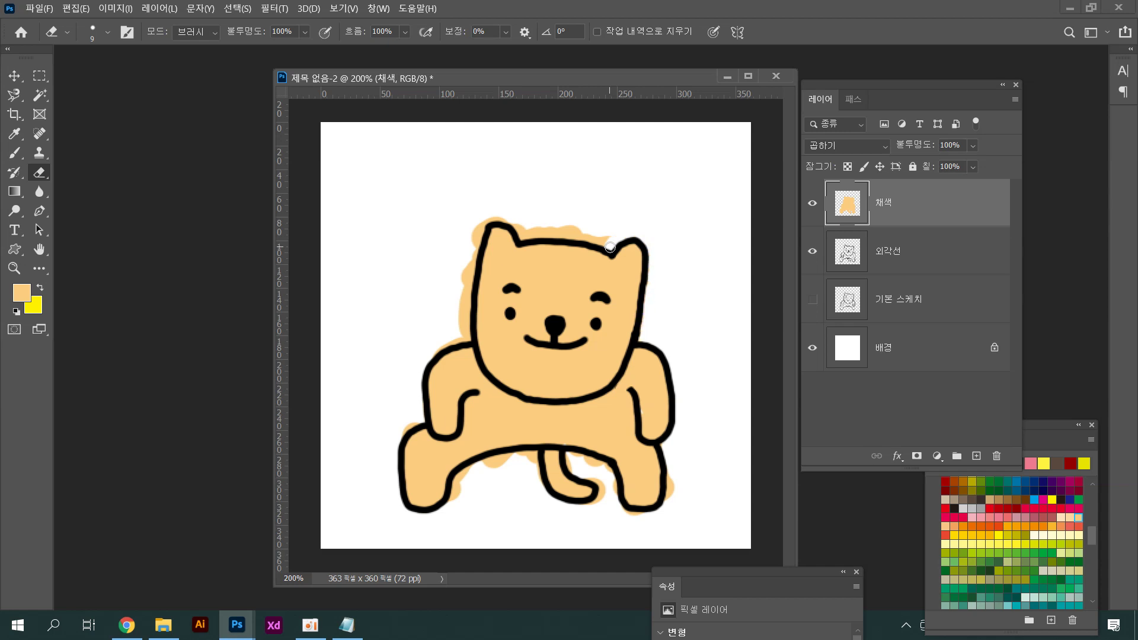
mouse_move(605, 243)
left_mouse_down()
mouse_move(520, 234)
mouse_move(581, 228)
left_mouse_up()
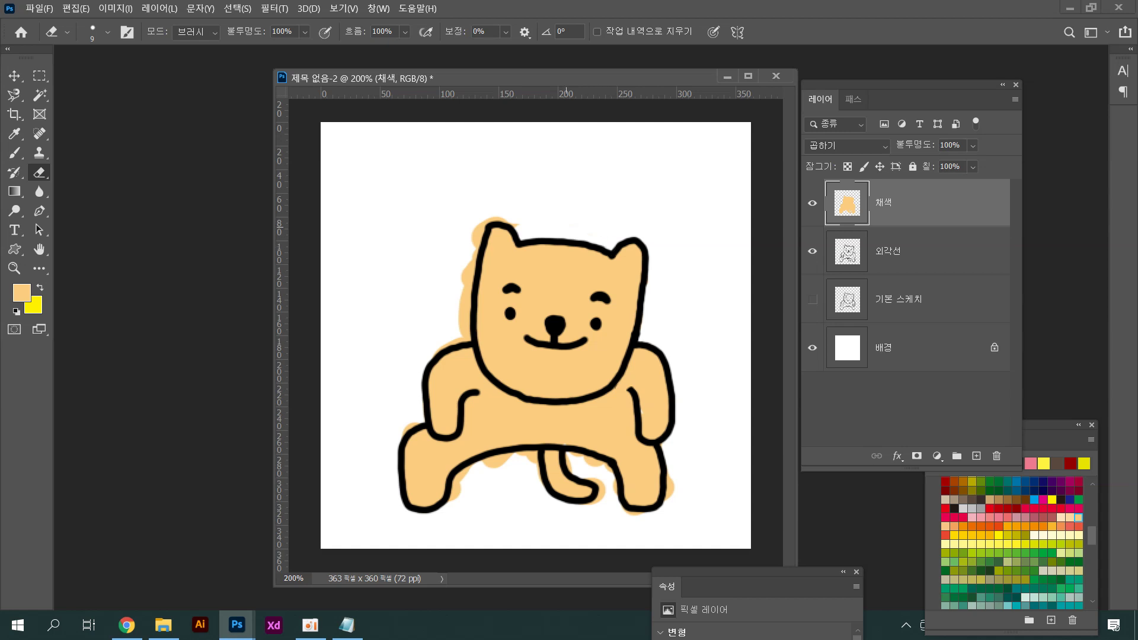
mouse_move(501, 219)
left_mouse_down()
mouse_move(461, 311)
mouse_move(522, 227)
mouse_move(427, 362)
mouse_move(466, 341)
left_mouse_up()
Erase the orange spilling outside the outline around the legs, under the belly and around the tail
left_click_drag(670, 472, 668, 502)
left_click_drag(588, 468, 587, 461)
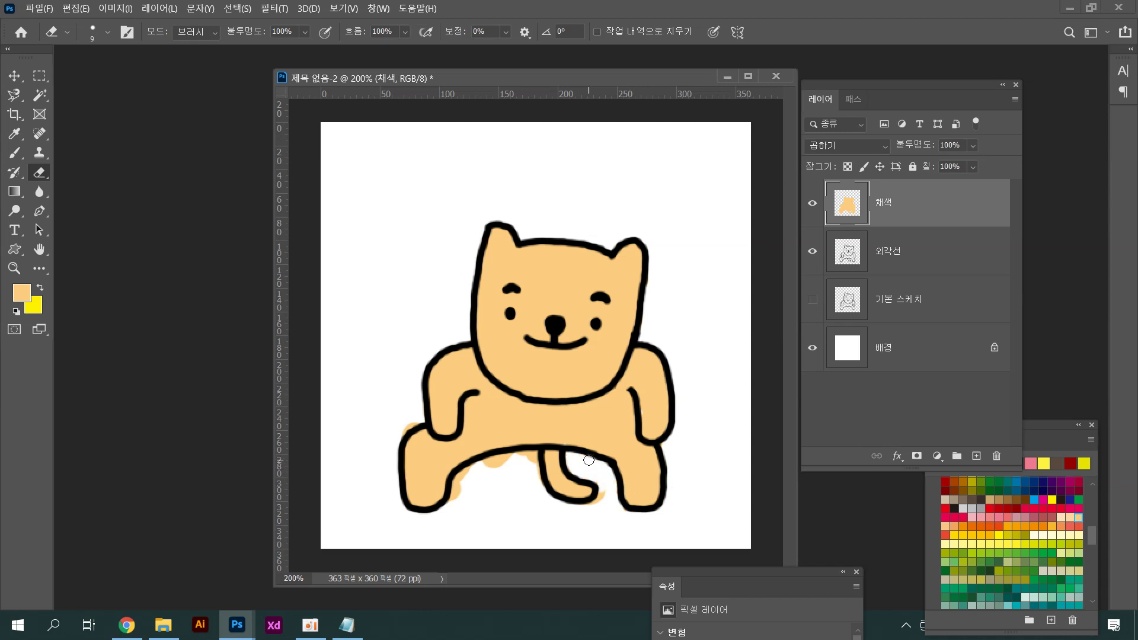
mouse_move(538, 454)
left_mouse_down()
mouse_move(517, 453)
mouse_move(453, 496)
left_mouse_up()
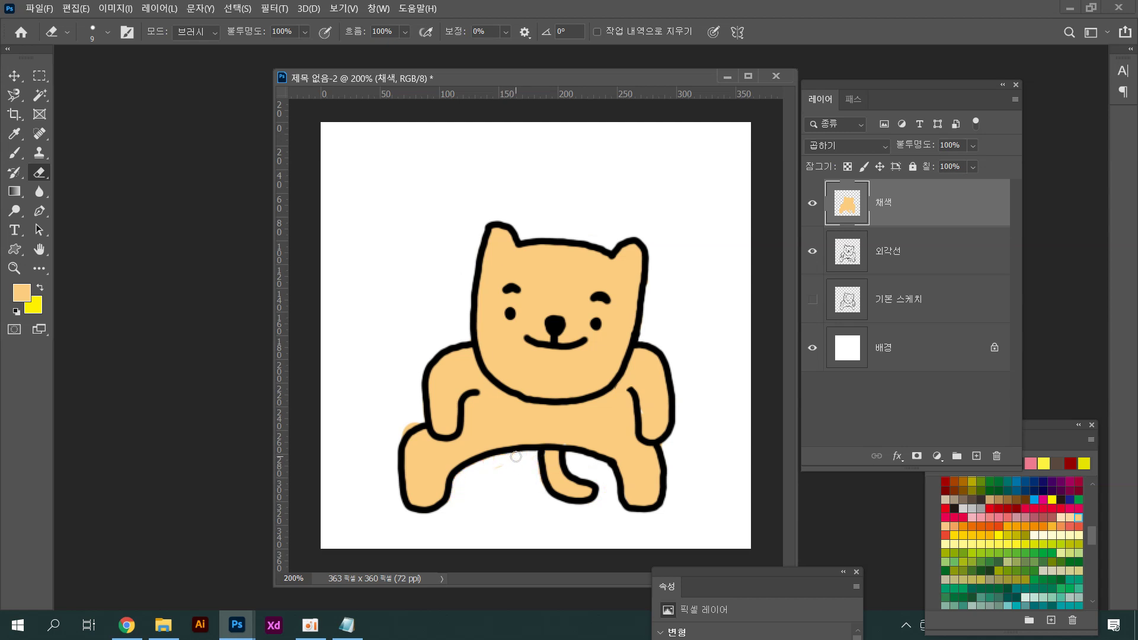
left_click_drag(424, 423, 406, 428)
Set the foreground color to pale cream fff3e0
left_click(22, 293)
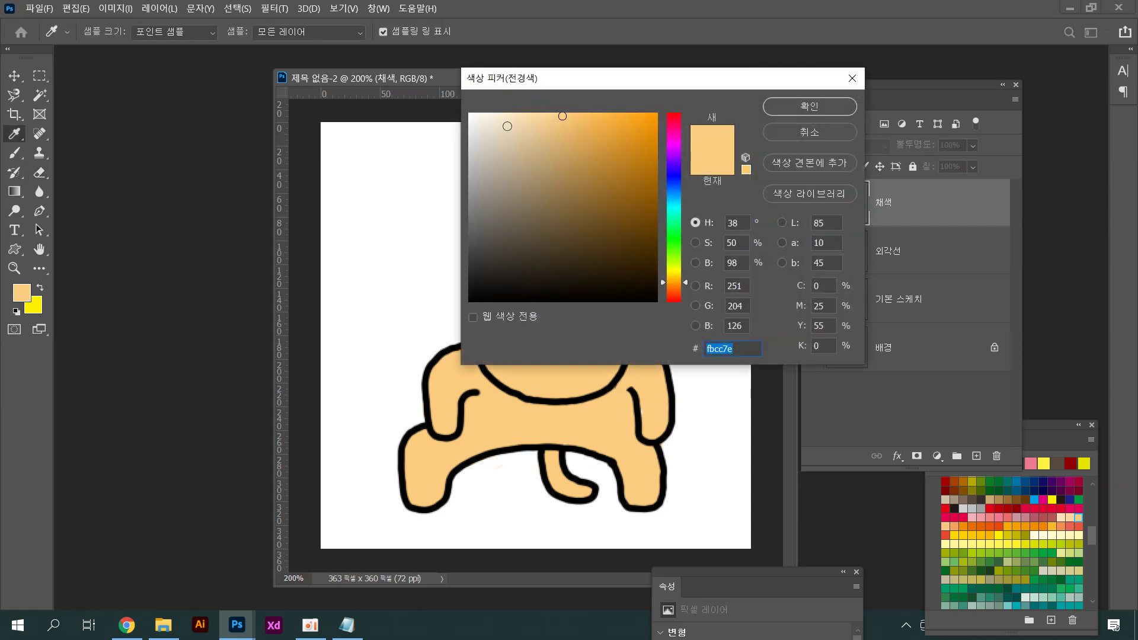
left_click(503, 117)
left_click(492, 113)
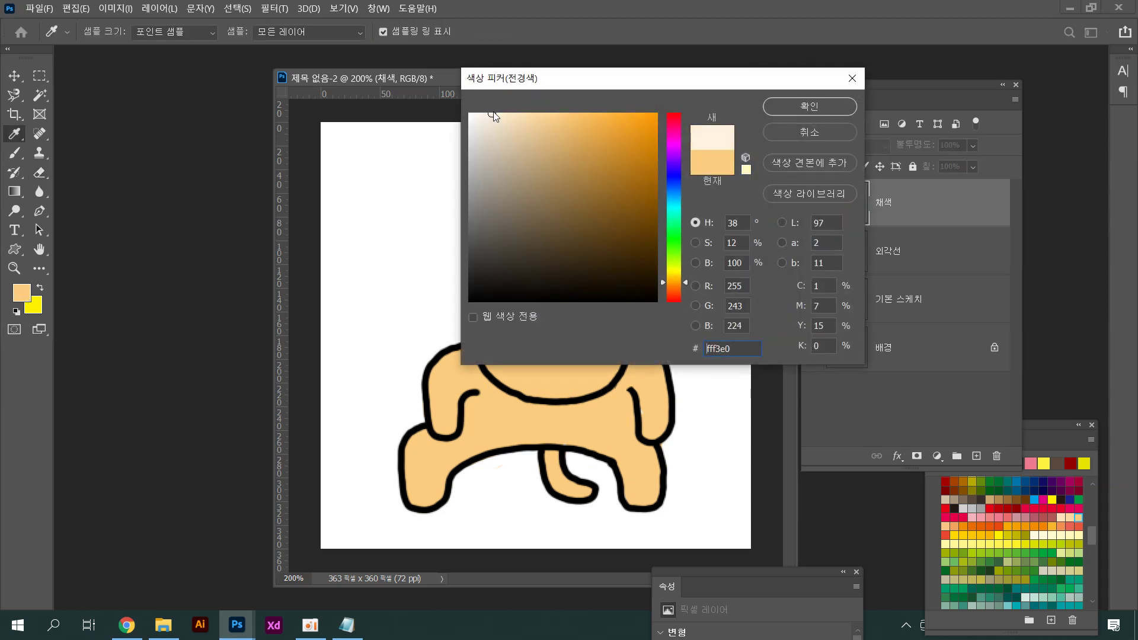
left_click(766, 109)
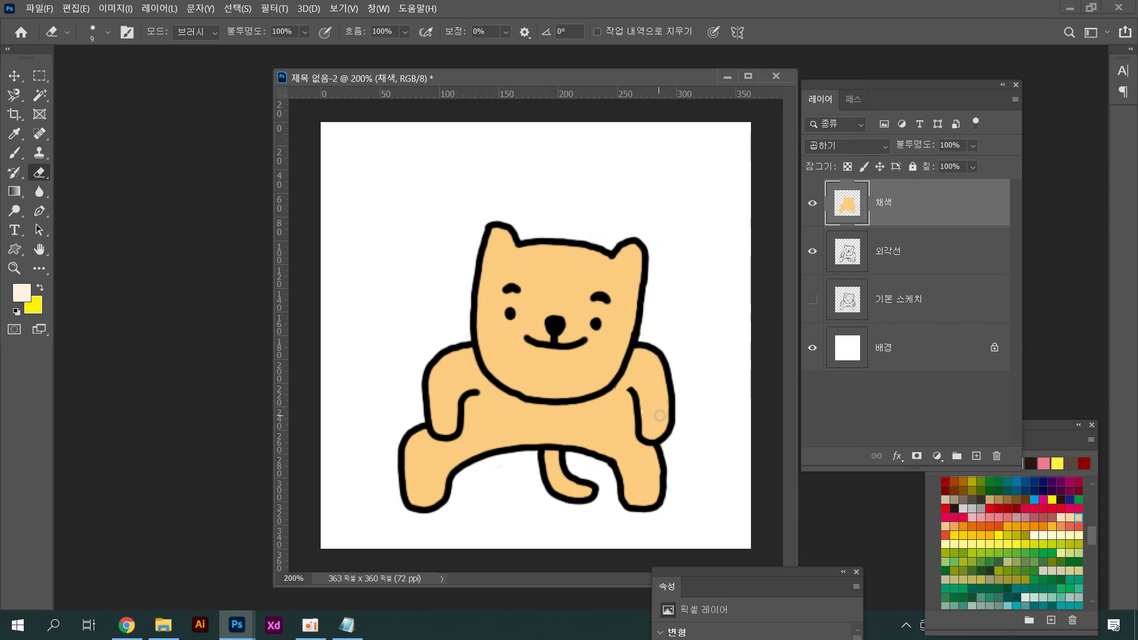
Erase the orange from the ends of both arms, both feet and the tail tip to leave white paws and tip
left_click_drag(645, 424, 645, 423)
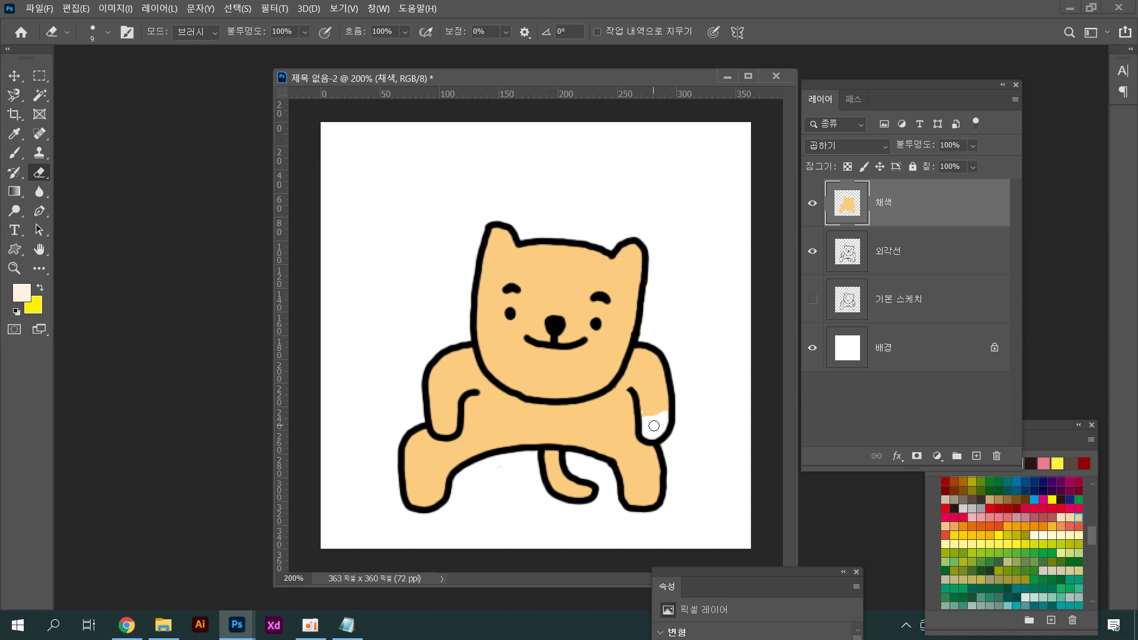
mouse_move(433, 414)
left_mouse_down()
mouse_move(446, 418)
mouse_move(434, 415)
left_mouse_up()
left_click_drag(409, 491, 408, 490)
mouse_move(641, 501)
left_mouse_down()
mouse_move(628, 495)
mouse_move(651, 500)
left_mouse_up()
left_click_drag(652, 500, 588, 491)
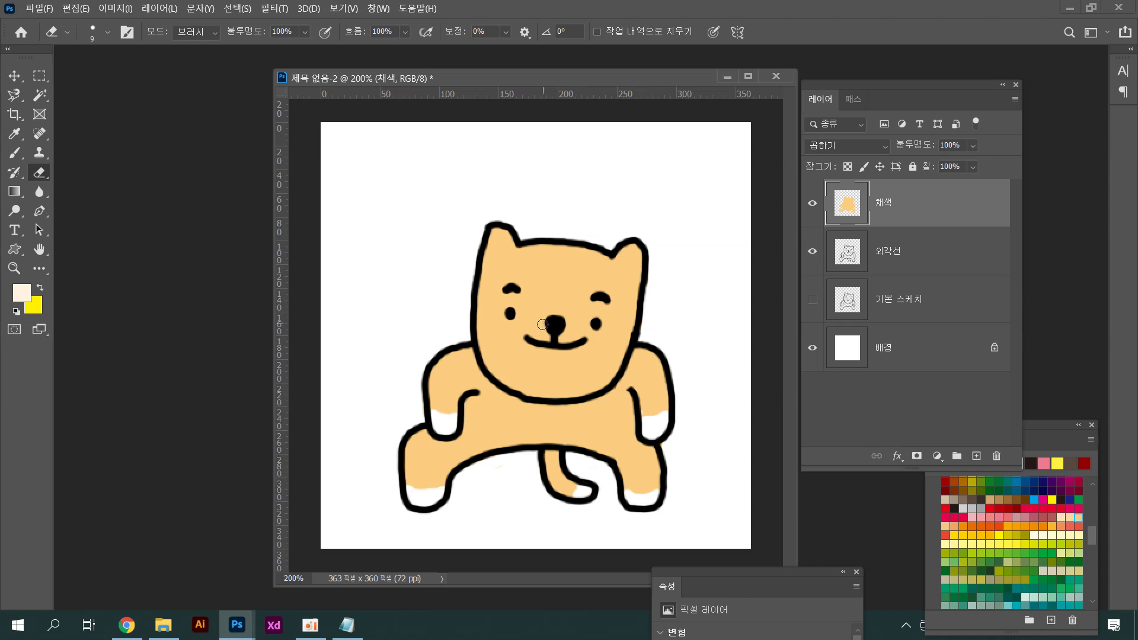
Erase a white face patch below the eyebrows, outlining it with the small eraser and clearing its inside with a 25 px eraser
mouse_move(488, 322)
left_mouse_down()
mouse_move(495, 343)
mouse_move(499, 290)
mouse_move(616, 307)
mouse_move(618, 351)
mouse_move(600, 376)
mouse_move(560, 390)
mouse_move(516, 385)
mouse_move(481, 320)
mouse_move(497, 299)
left_mouse_up()
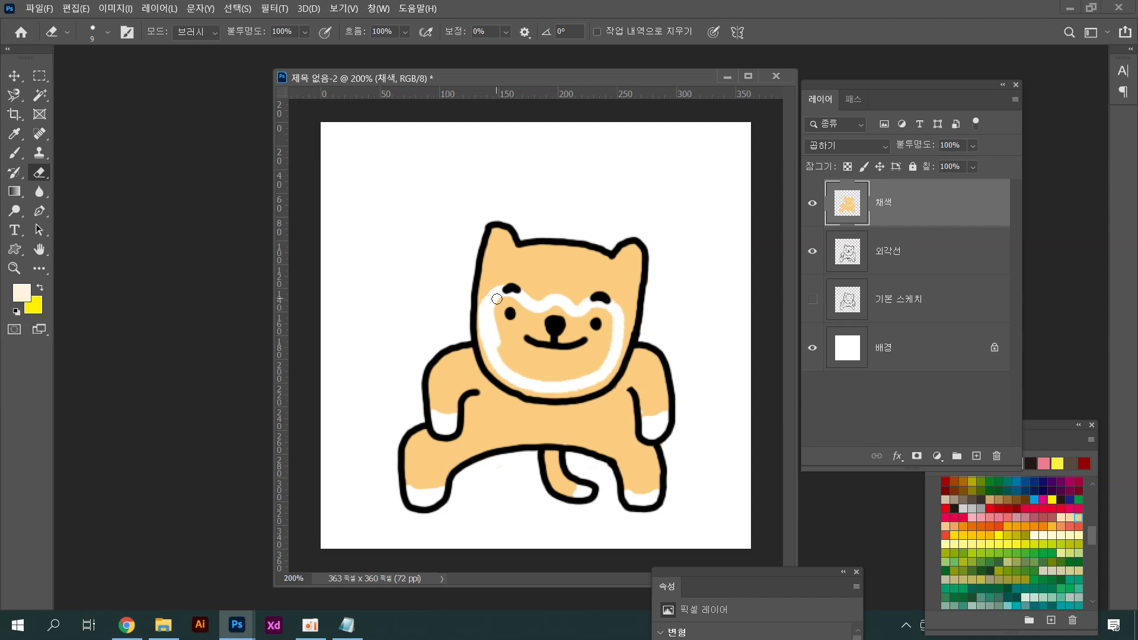
key("ctrl+z")
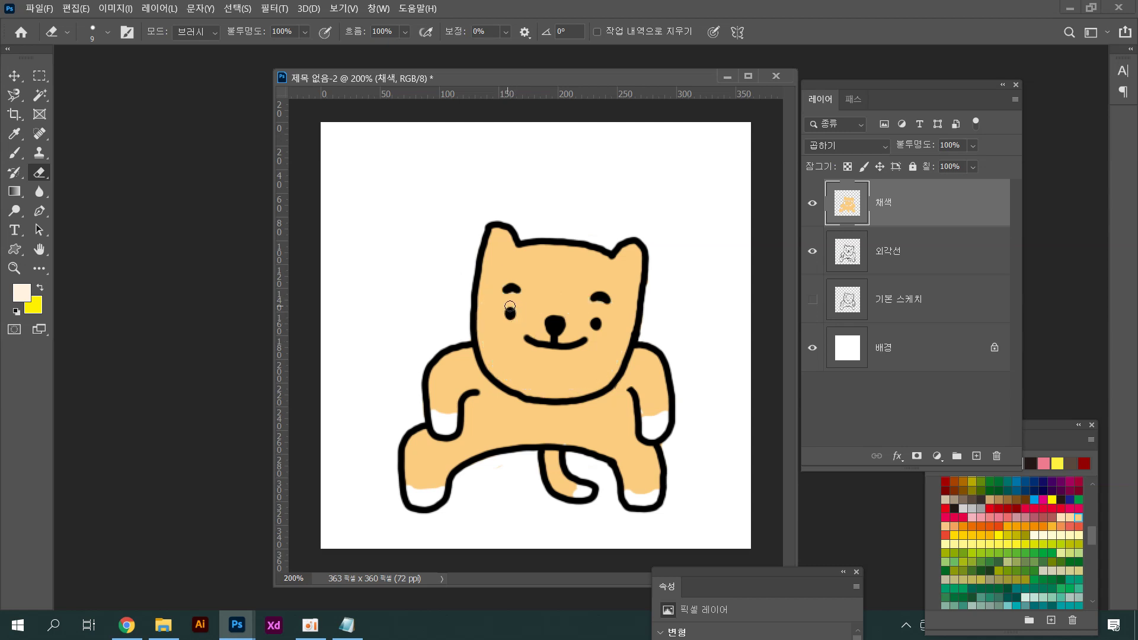
mouse_move(495, 297)
left_mouse_down()
mouse_move(498, 306)
mouse_move(530, 293)
mouse_move(549, 305)
mouse_move(601, 304)
mouse_move(618, 323)
mouse_move(615, 354)
mouse_move(578, 383)
mouse_move(518, 379)
mouse_move(498, 362)
mouse_move(489, 306)
left_mouse_up()
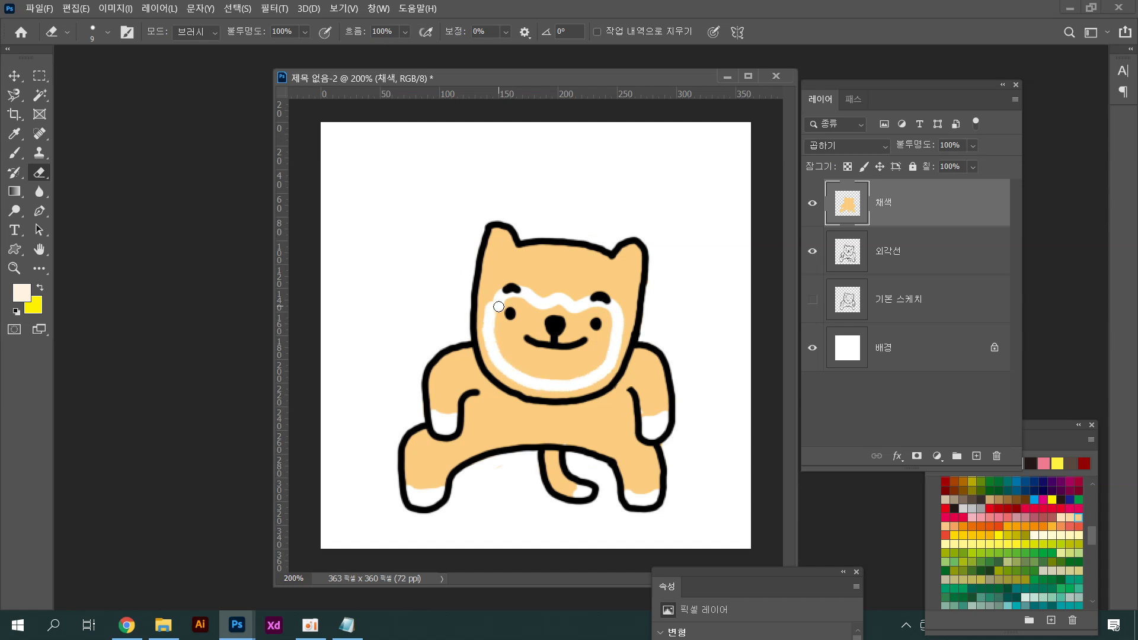
key("bracketright")
key("bracketright")
key("bracketright")
key("bracketright")
mouse_move(544, 320)
left_mouse_down()
mouse_move(561, 320)
mouse_move(507, 312)
mouse_move(515, 354)
mouse_move(552, 366)
mouse_move(581, 363)
mouse_move(600, 320)
mouse_move(573, 332)
mouse_move(567, 351)
left_mouse_up()
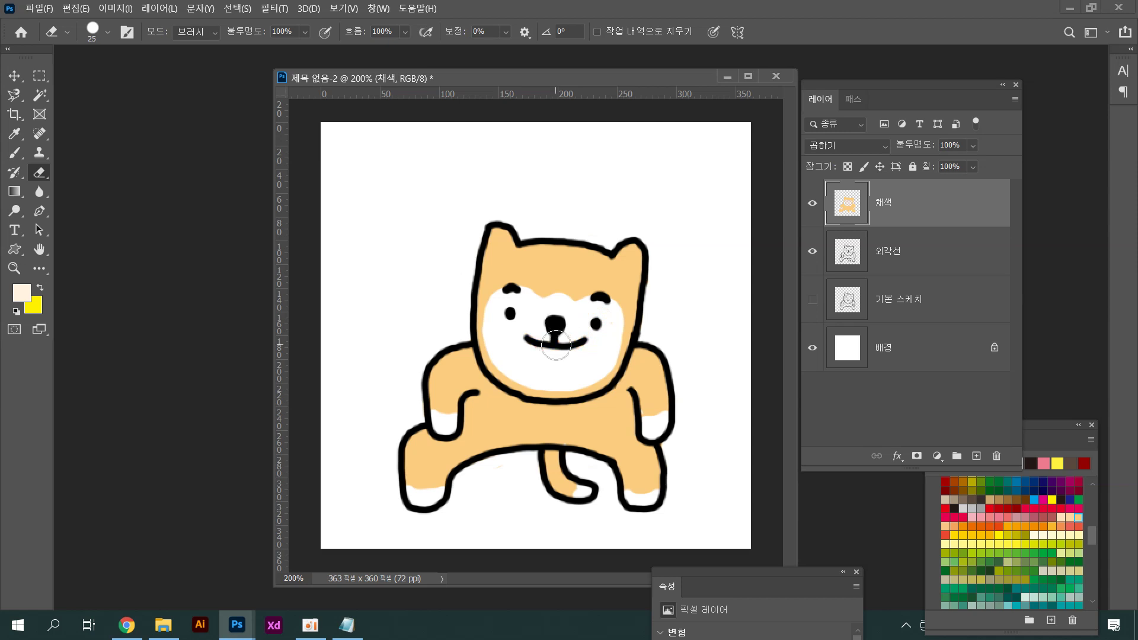
Erase small white patches above both eyebrows and inside both ear tips with a 10 px eraser
key("bracketleft")
key("bracketleft")
left_click_drag(595, 281, 613, 282)
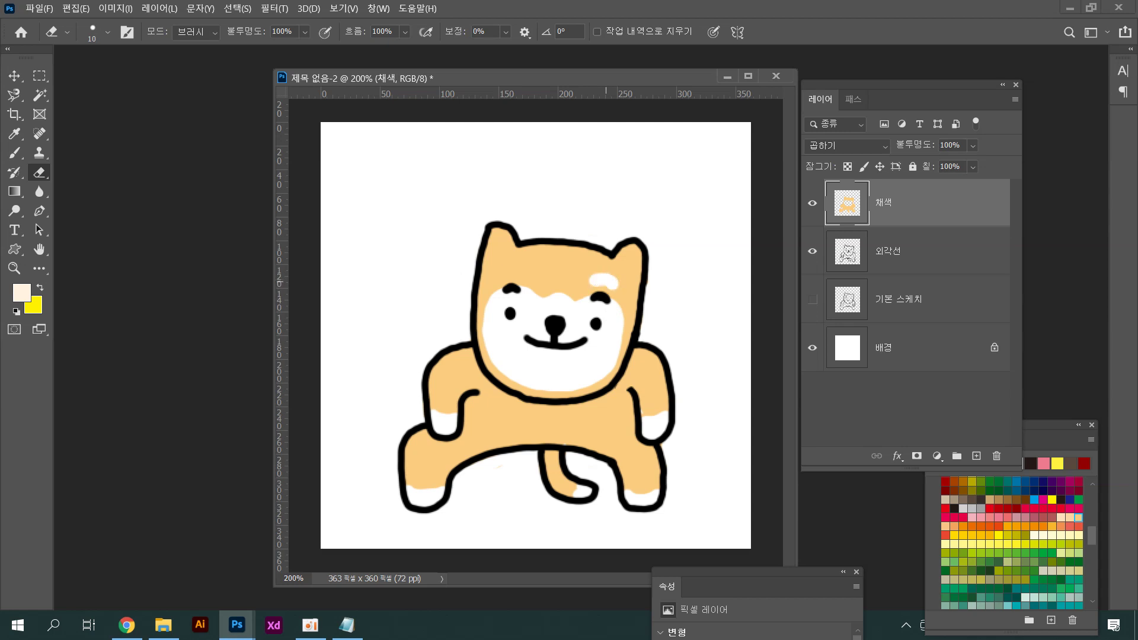
left_click(504, 276)
left_click_drag(504, 276, 504, 275)
left_click_drag(632, 256, 626, 249)
left_click_drag(494, 237, 501, 235)
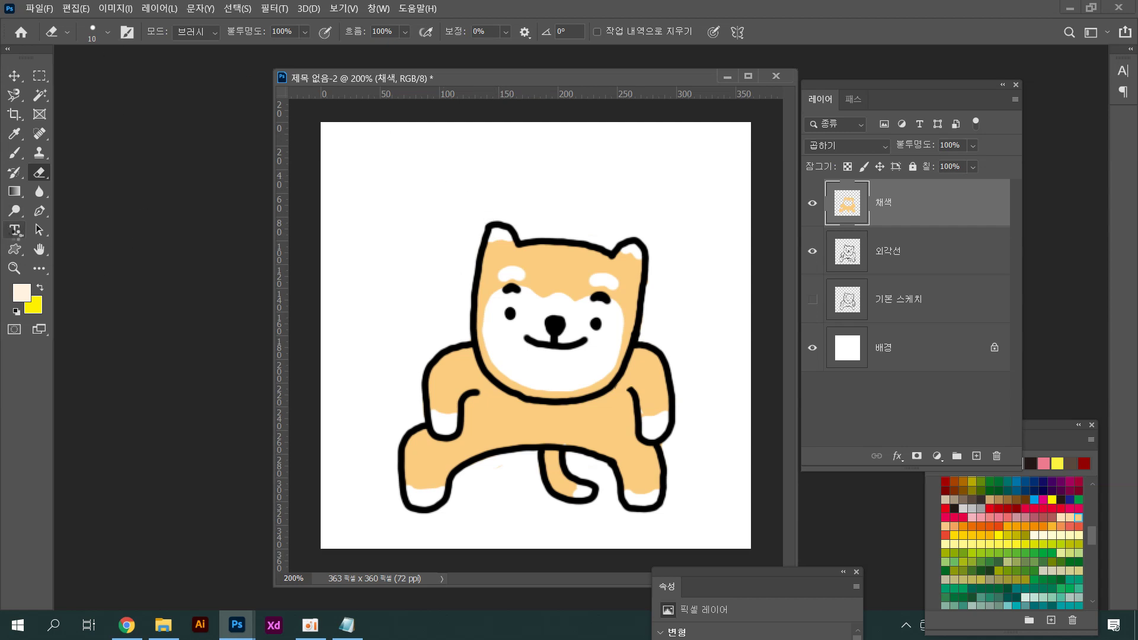
Switch to the horizontal Type tool and set the foreground color to black 000000
left_click(16, 231)
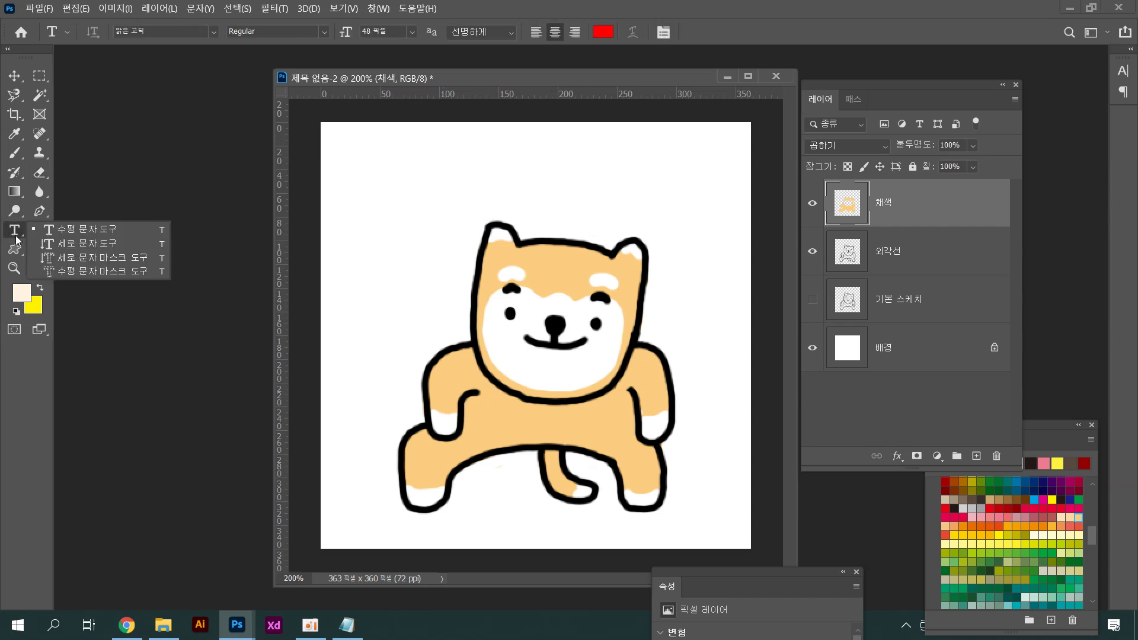
left_click(74, 233)
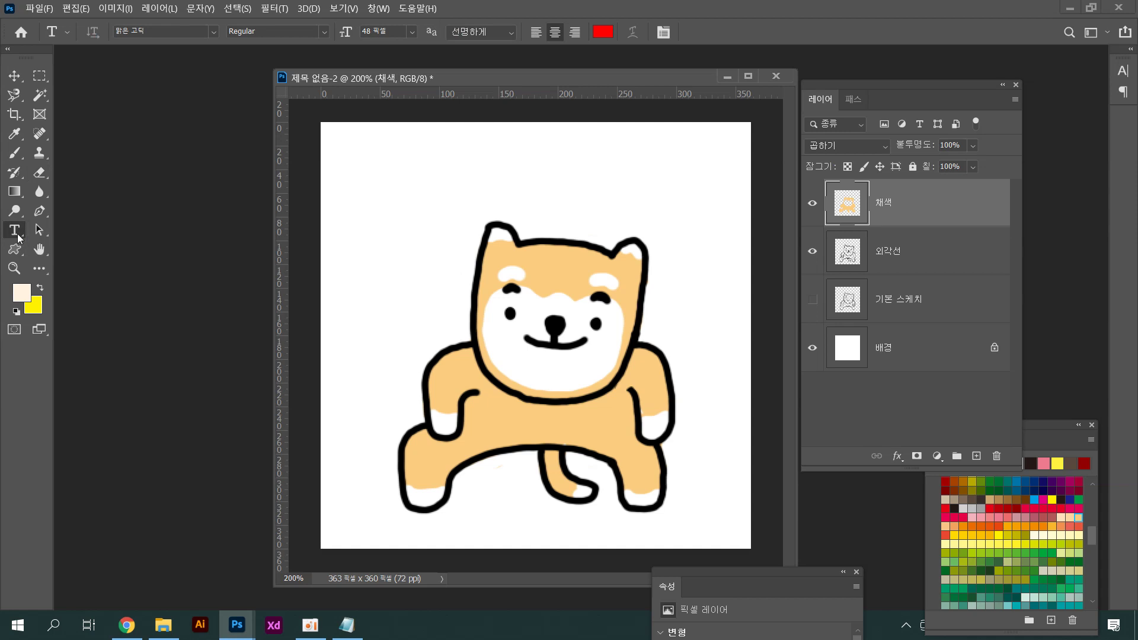
left_click(22, 292)
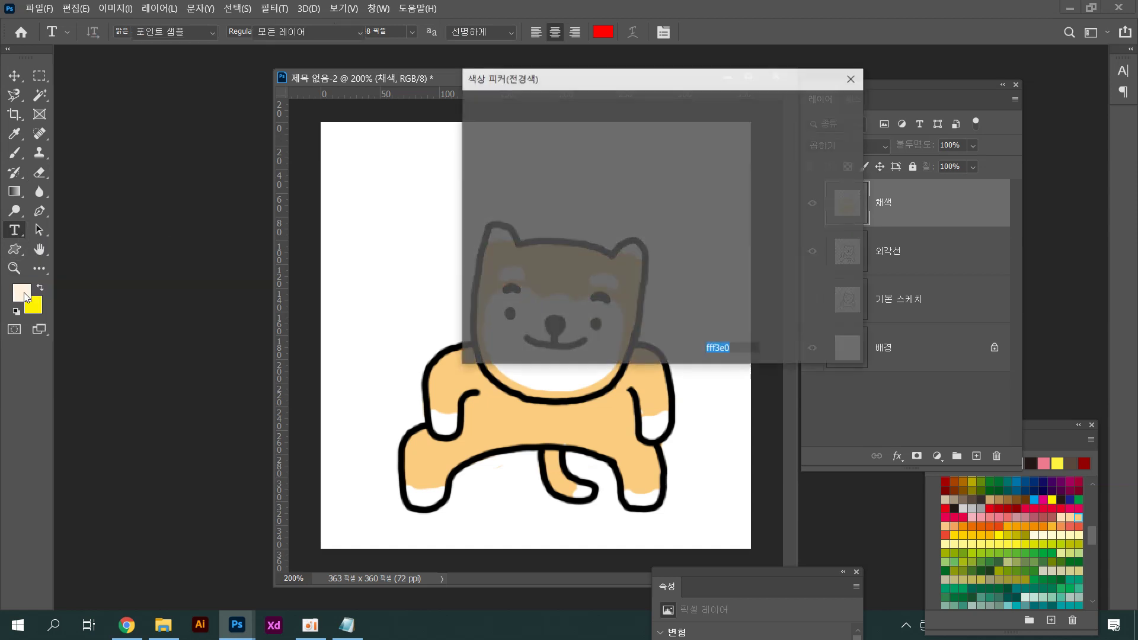
left_click_drag(492, 259, 457, 315)
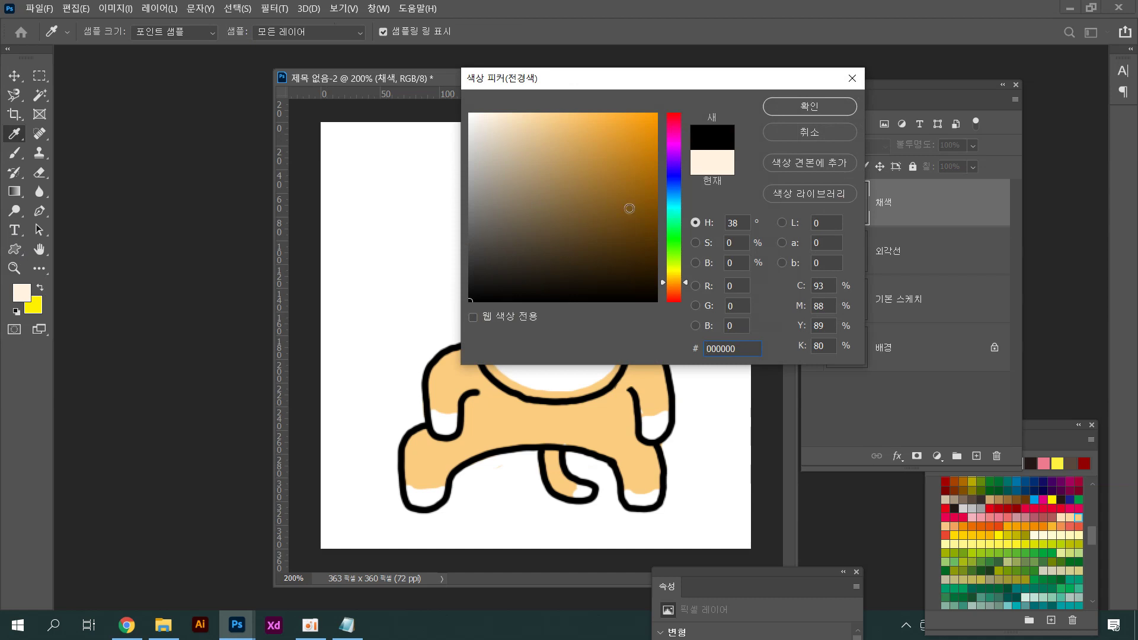
left_click(801, 109)
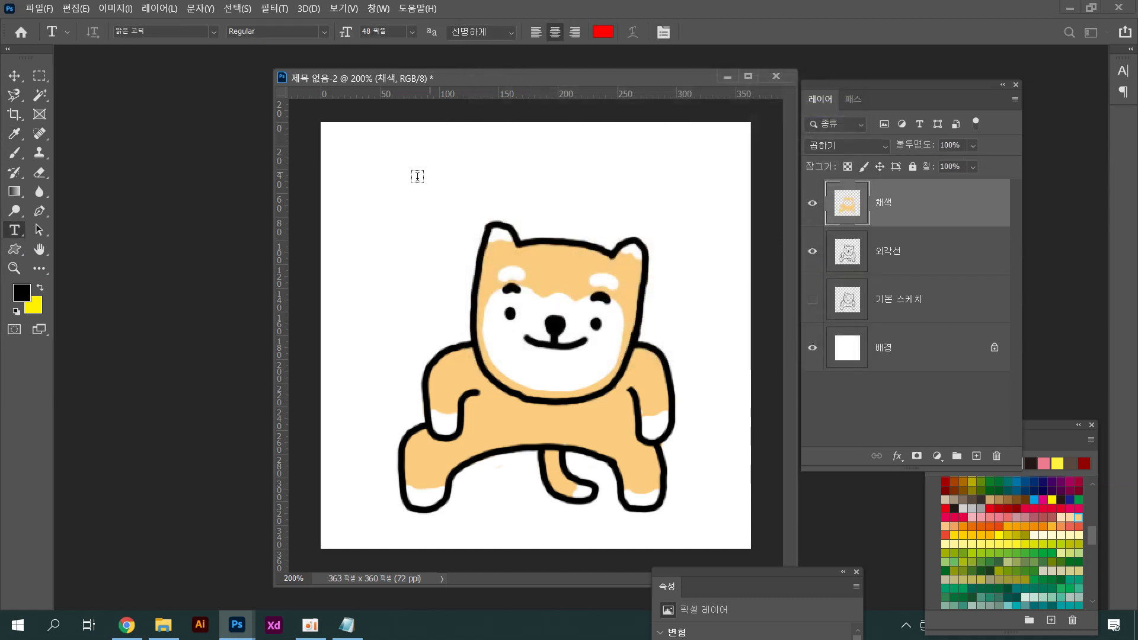
Add the text "둠칫~둠칫~" and place it above the character's head
left_click(394, 183)
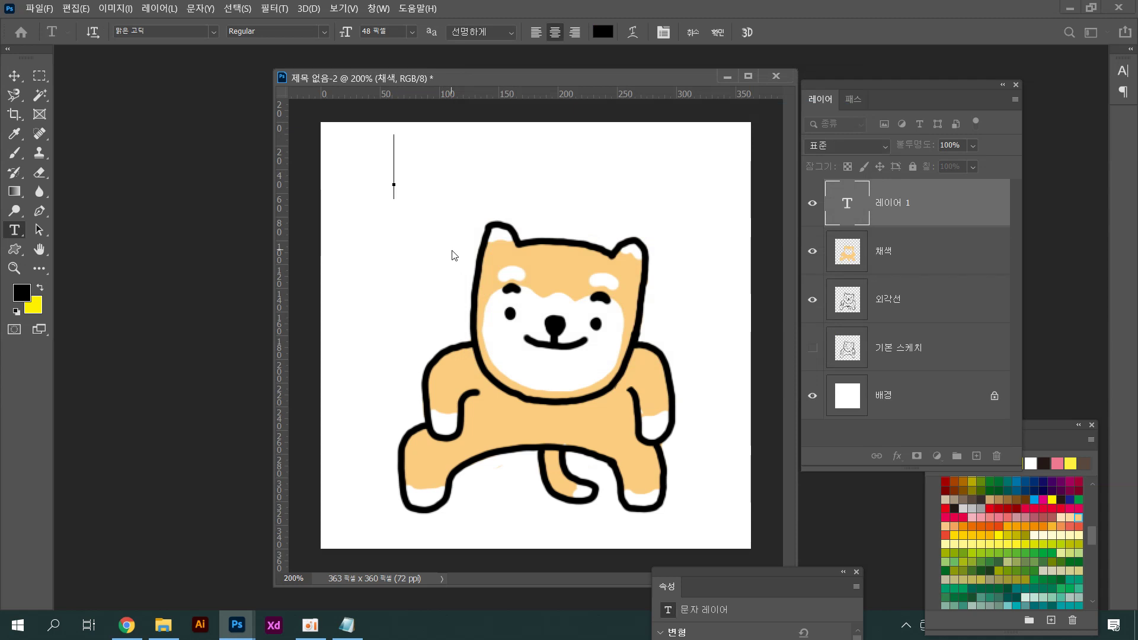
type("둠")
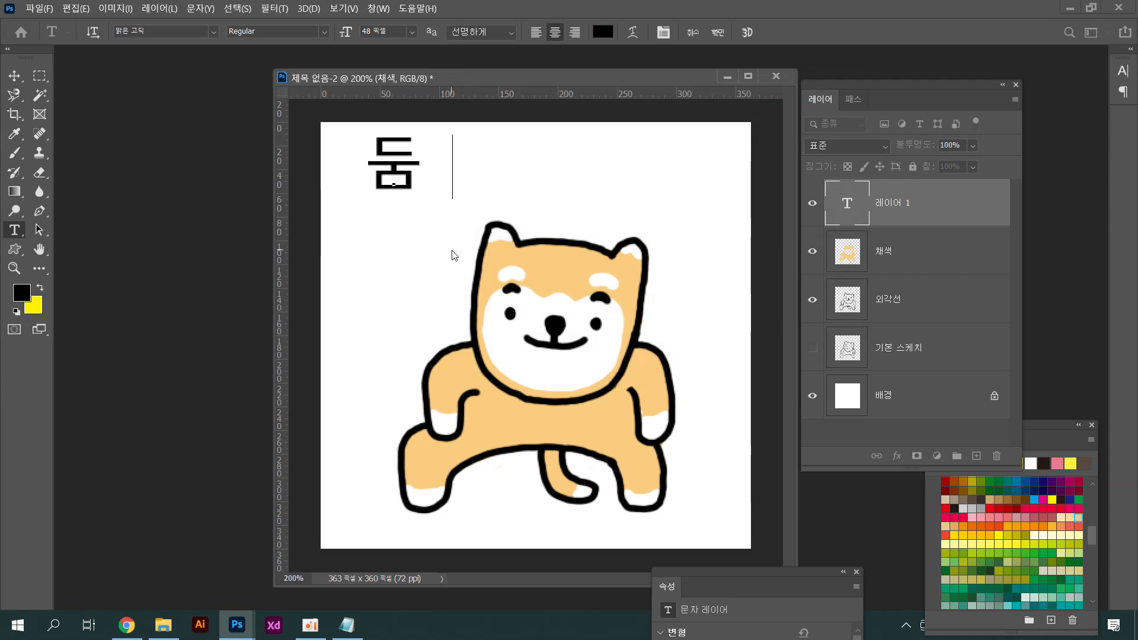
type("칫 ~")
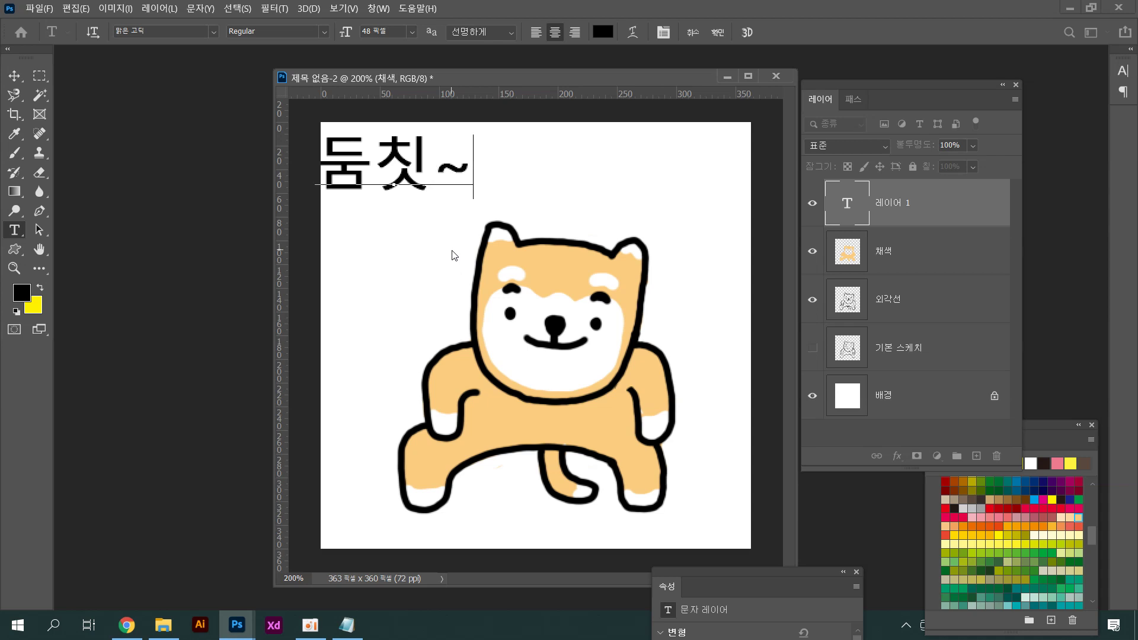
type("둠칫")
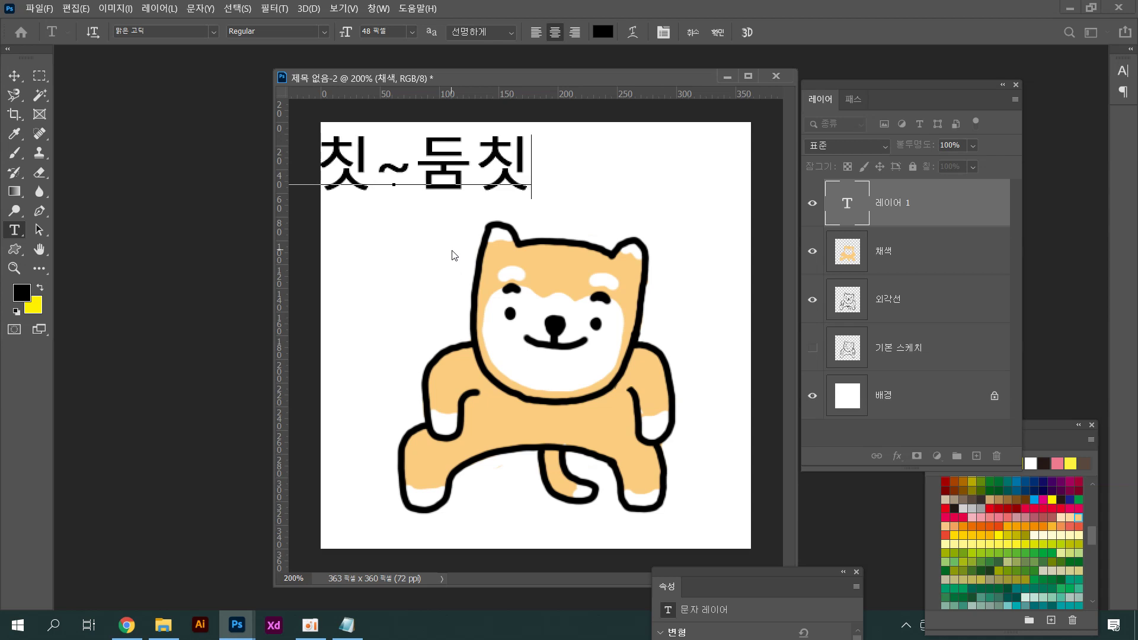
type("~")
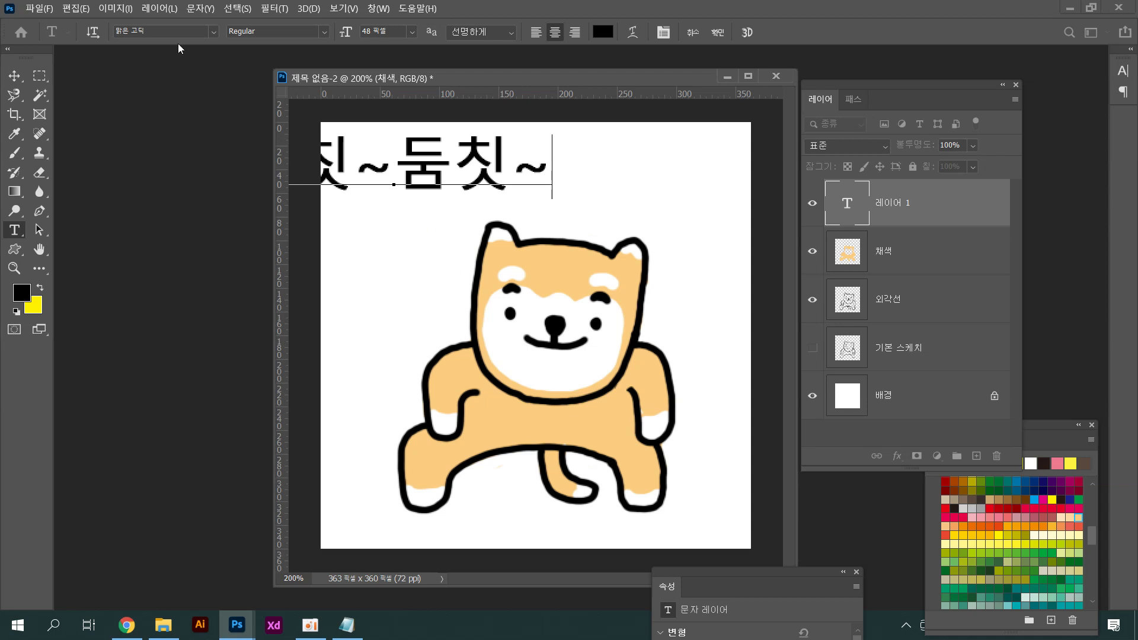
left_click(14, 75)
left_click_drag(422, 194, 579, 197)
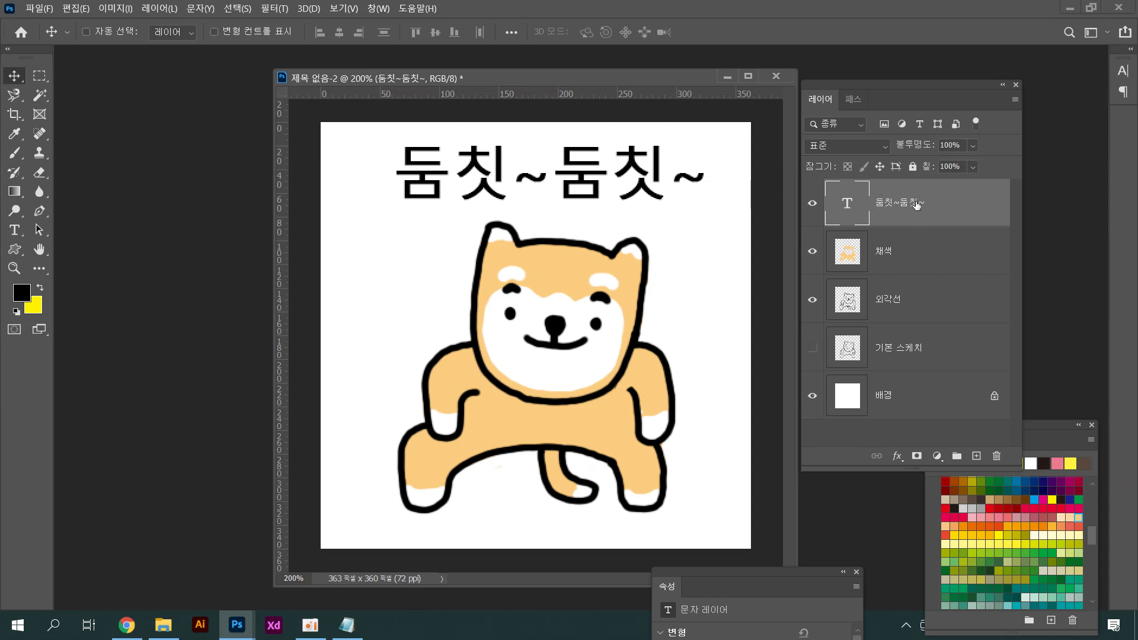
Set the "둠칫~둠칫~" text to Bold at 56 px and move it up near the canvas's upper edge
double_click(846, 202)
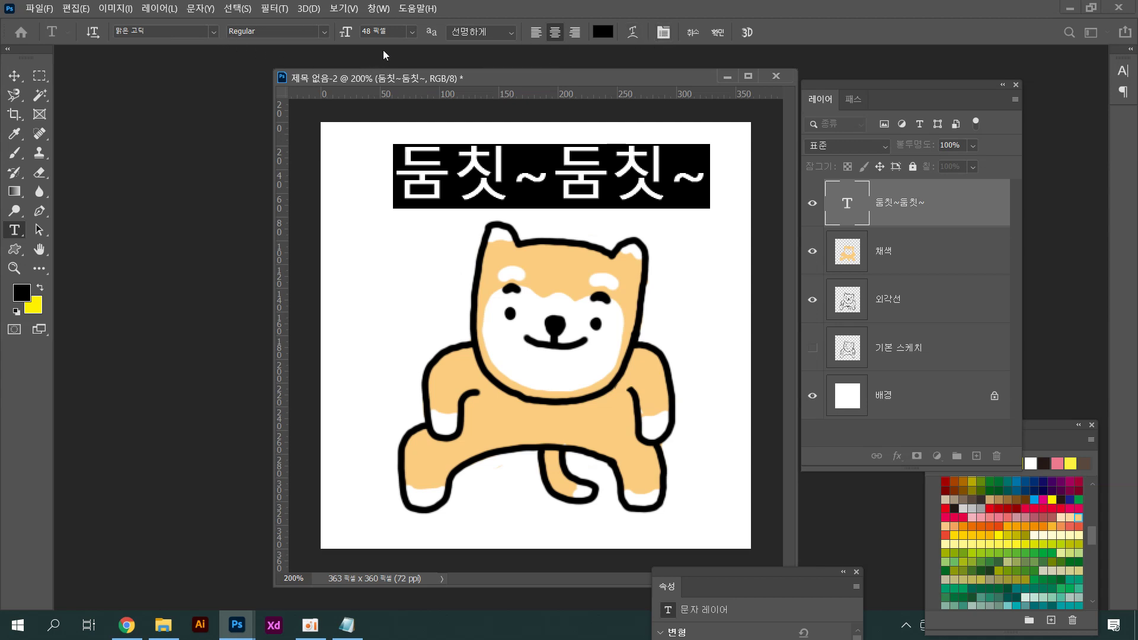
left_click(324, 33)
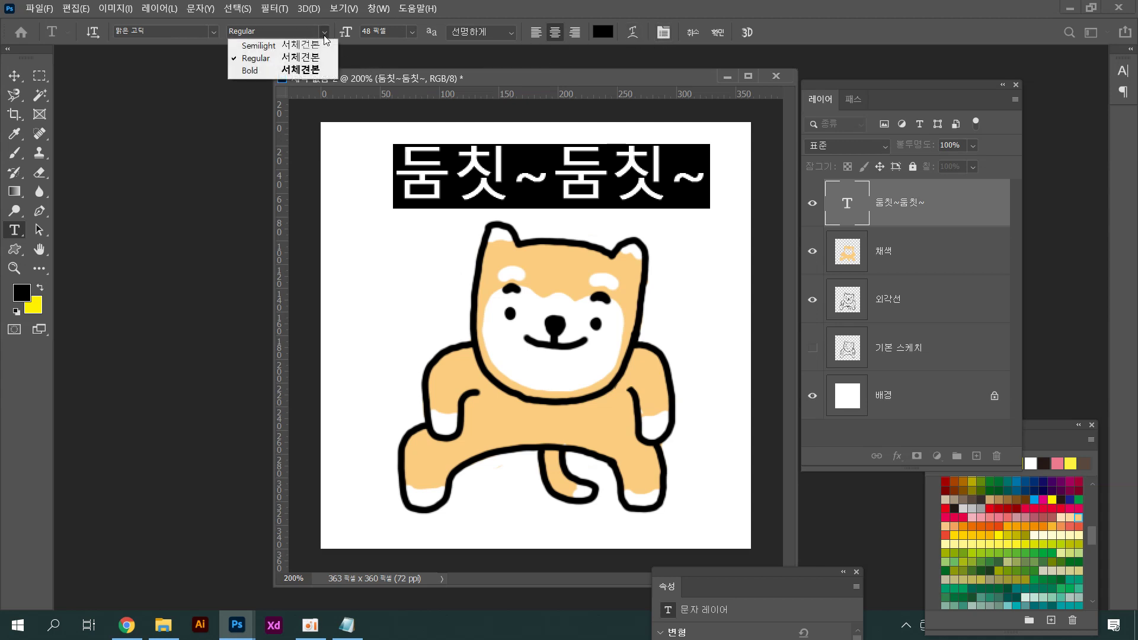
left_click(324, 71)
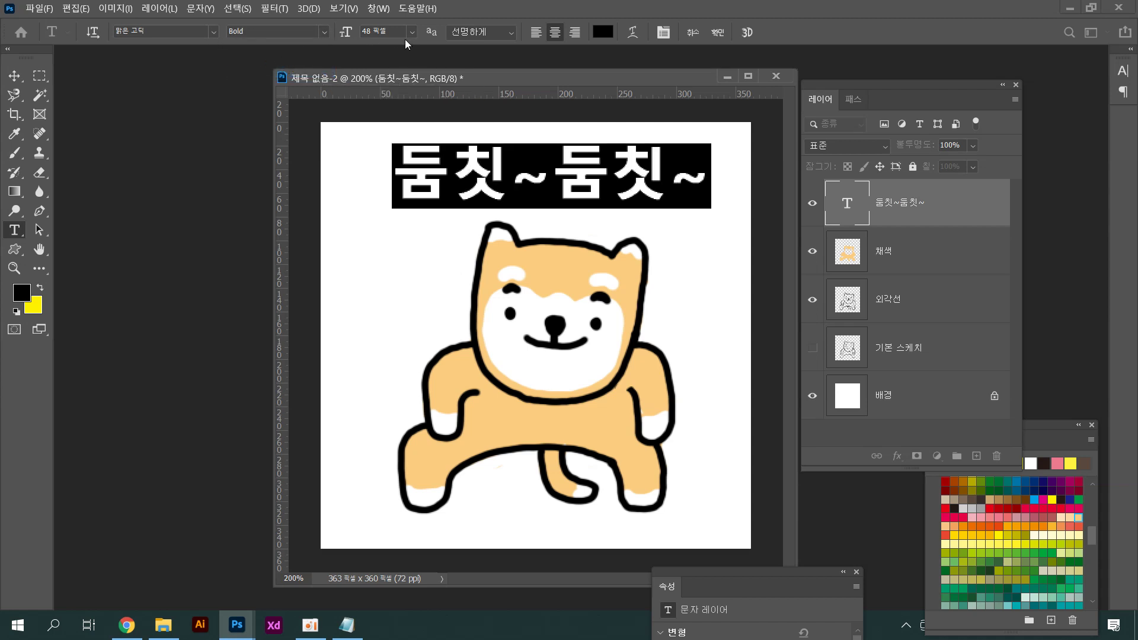
left_click(392, 29)
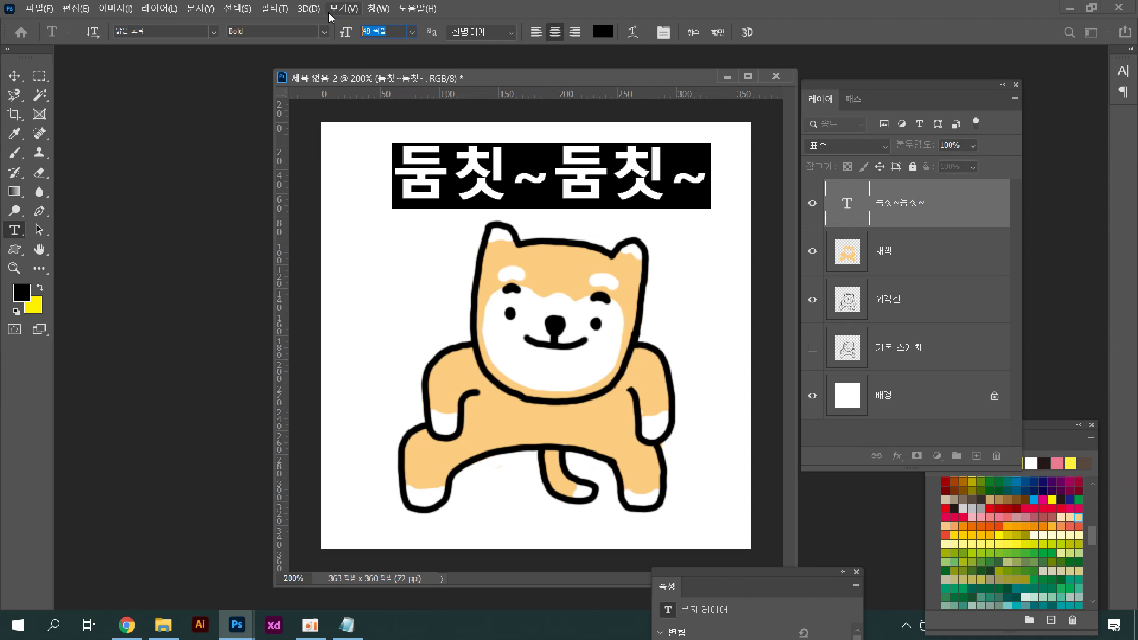
type("56")
key("Return")
left_click(14, 75)
left_click_drag(598, 189, 595, 162)
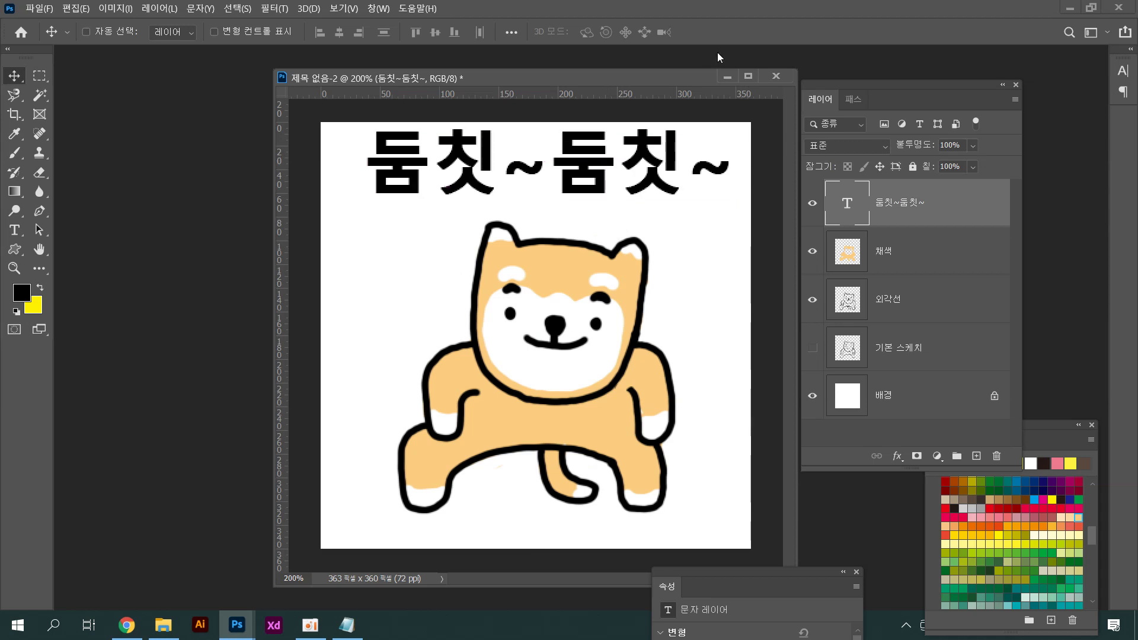
Draw short black motion lines beside both shoulders on the "외각선" layer with a 4 px brush
left_click(915, 312)
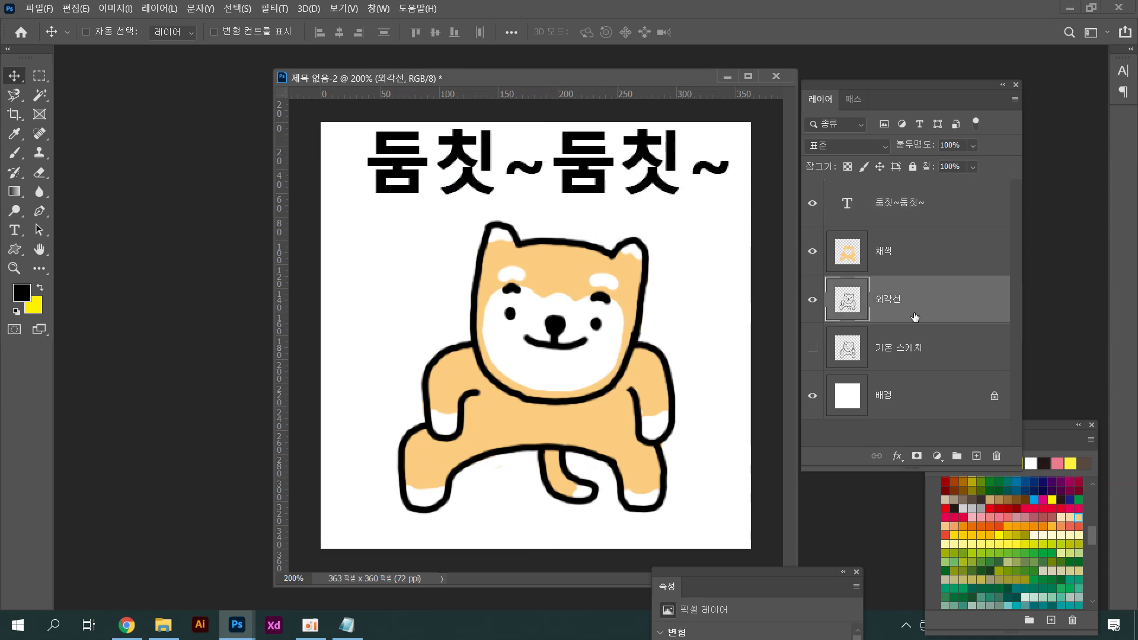
left_click(15, 153)
key("bracketleft")
key("bracketleft")
key("bracketleft")
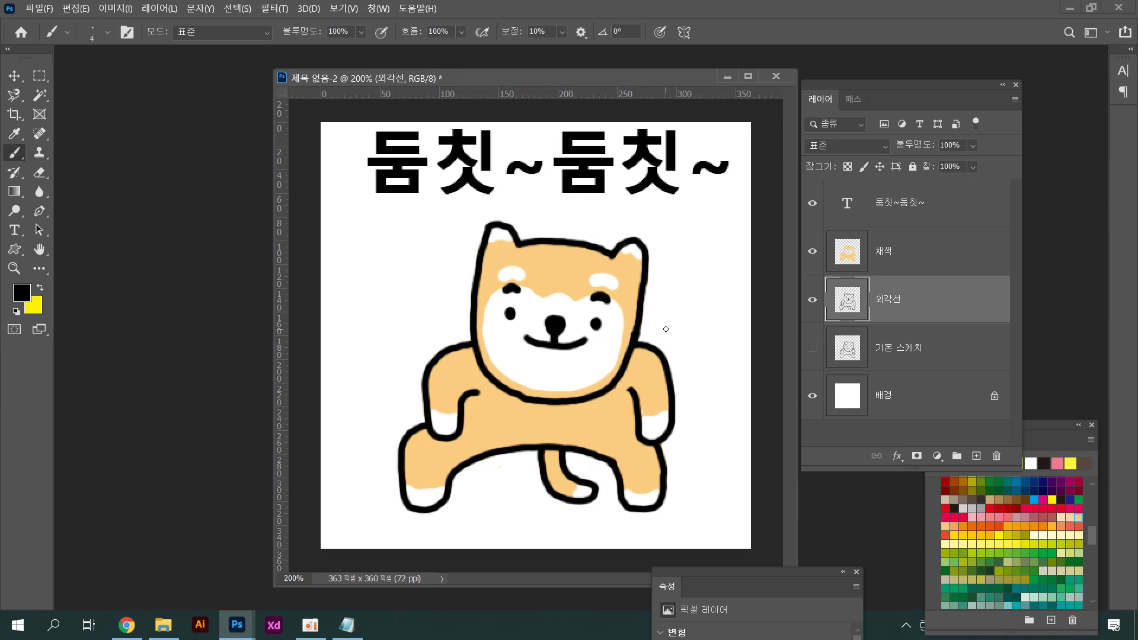
mouse_move(664, 337)
left_mouse_down()
mouse_move(687, 360)
mouse_move(685, 336)
left_mouse_up()
key("ctrl+z")
mouse_move(413, 348)
left_mouse_down()
mouse_move(406, 379)
mouse_move(392, 367)
left_mouse_up()
Draw short black motion lines outside both feet and next to the character's left-hand ear
left_click_drag(389, 477, 376, 509)
left_click_drag(676, 466, 691, 495)
left_click_drag(470, 229, 477, 217)
key("ctrl+z")
key("ctrl+z")
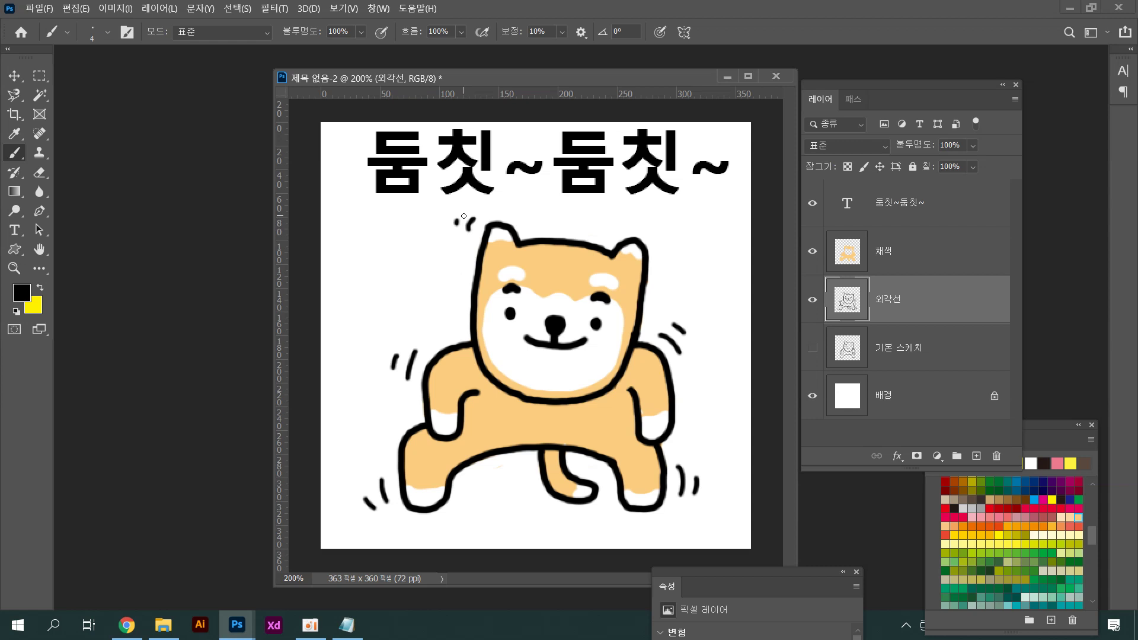
left_click(14, 75)
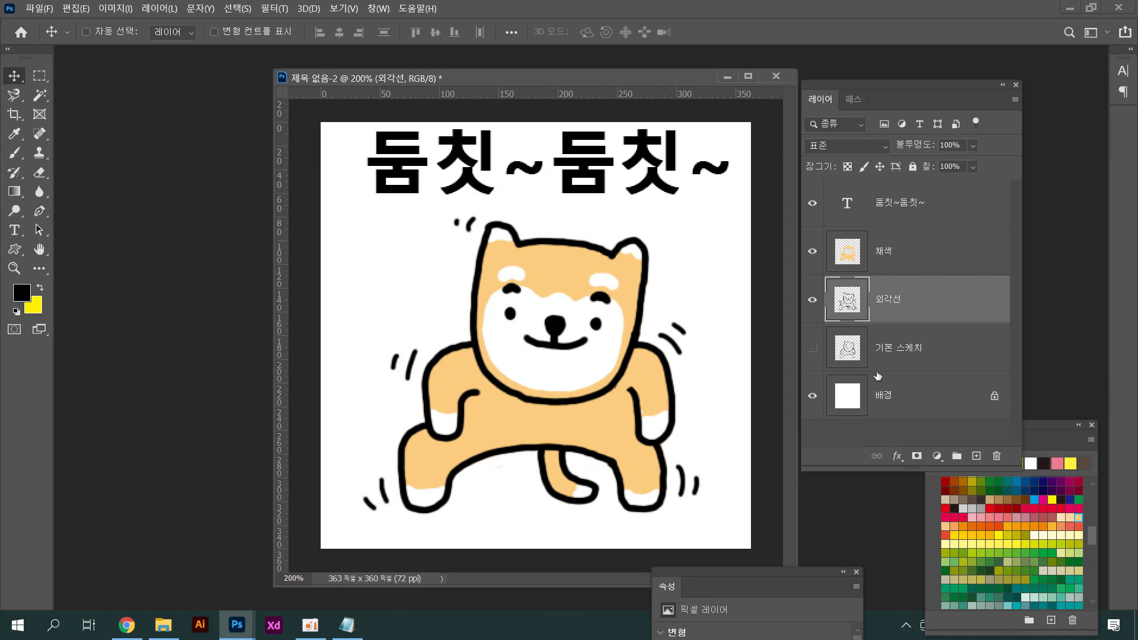
Switch to Chrome, open the bookmarked Kakao emoticon partnership page and go on to its emoticon proposal site
left_click(126, 624)
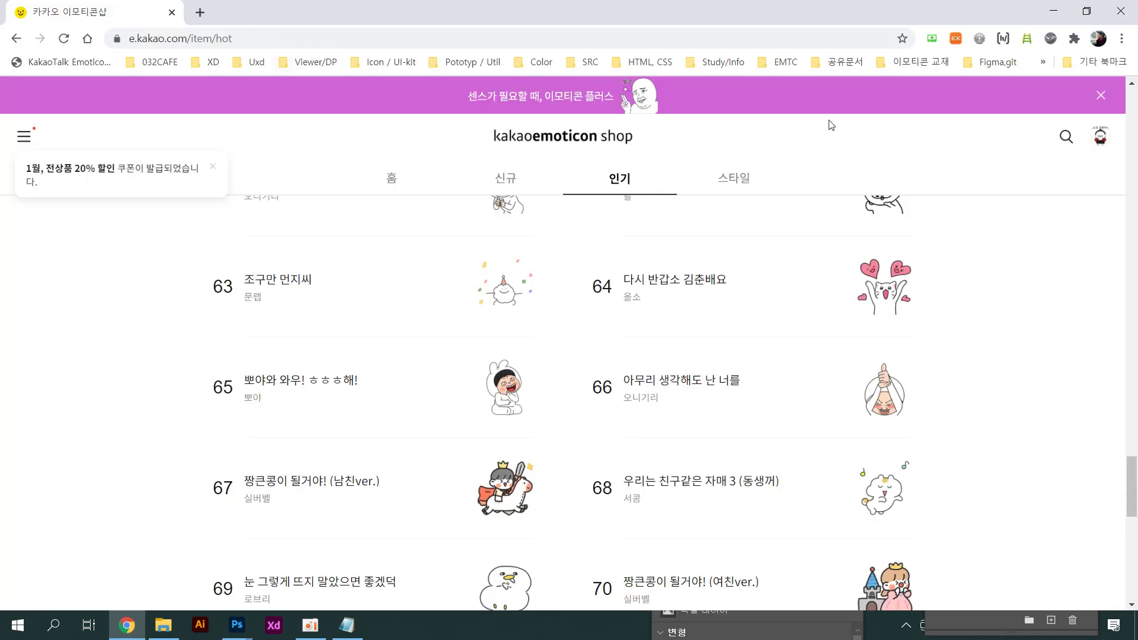
left_click(786, 63)
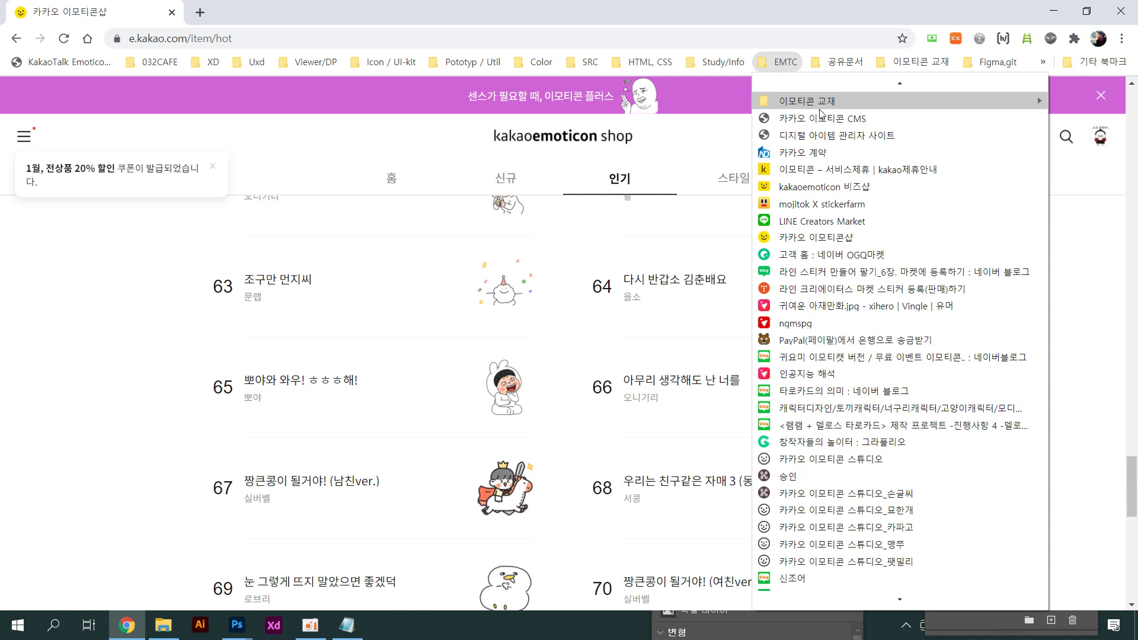
left_click(844, 173)
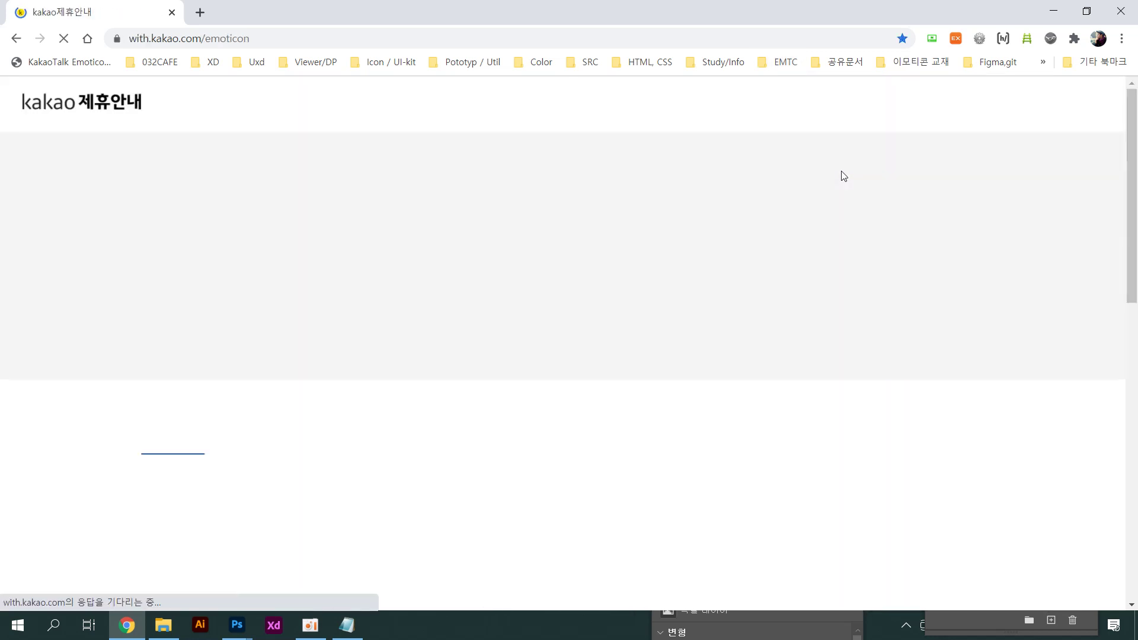
scroll(826, 366, "down", 10)
scroll(812, 376, "down", 5)
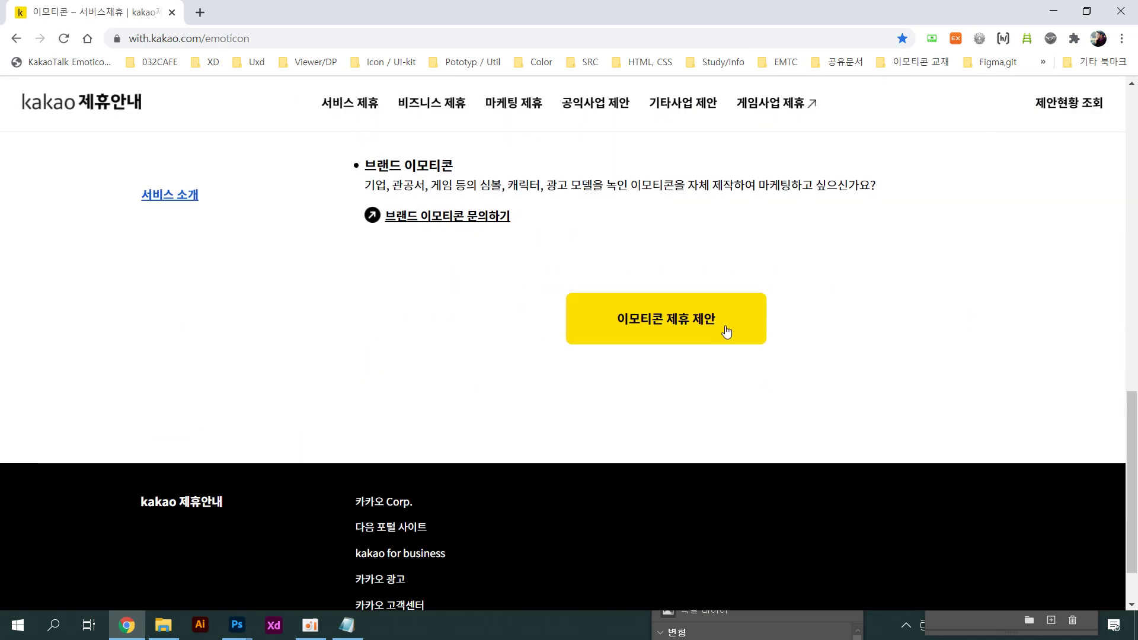
left_click(725, 330)
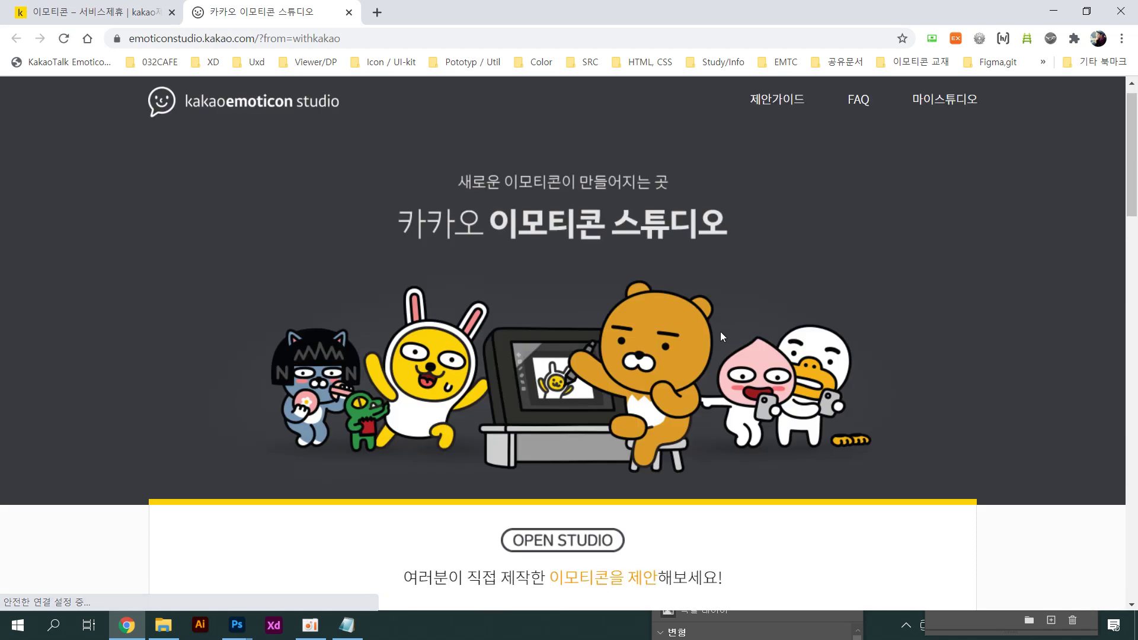
Open the emoticon proposal page, check the file requirements for still emoticons, and return to the Photoshop document
scroll(720, 332, "down", 6)
left_click(607, 283)
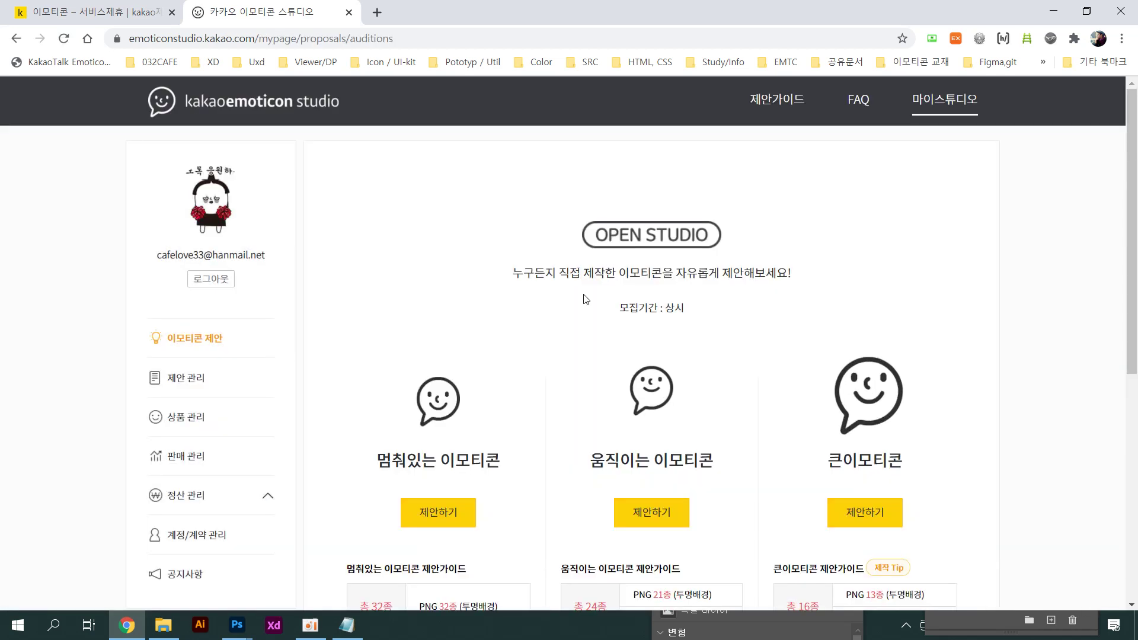
scroll(584, 305, "down", 5)
left_click_drag(419, 309, 495, 328)
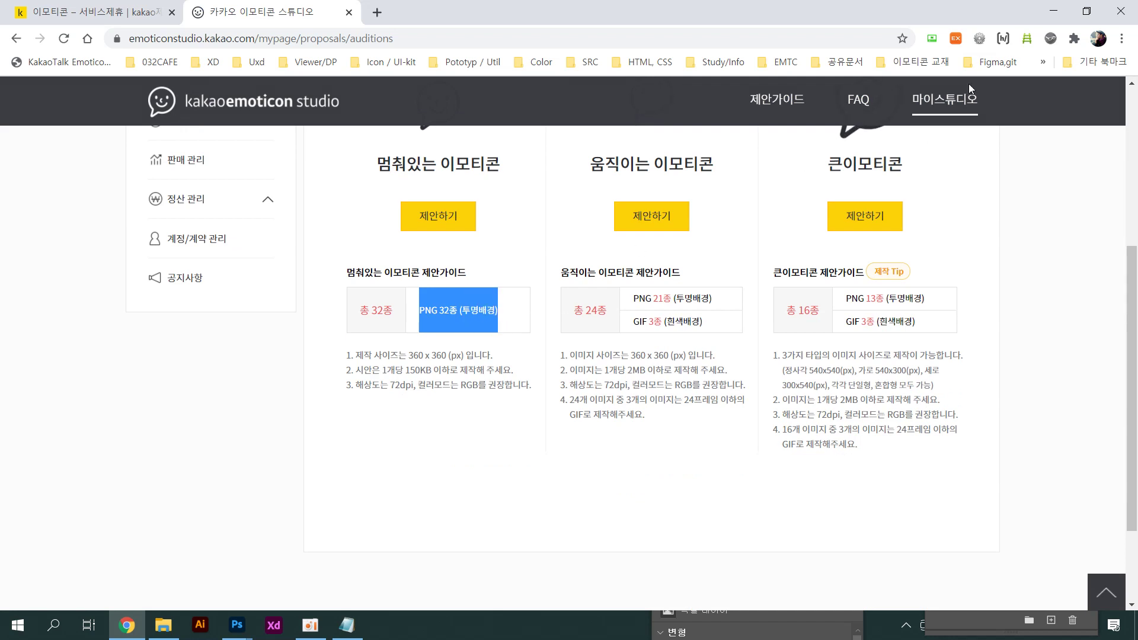
left_click(1052, 10)
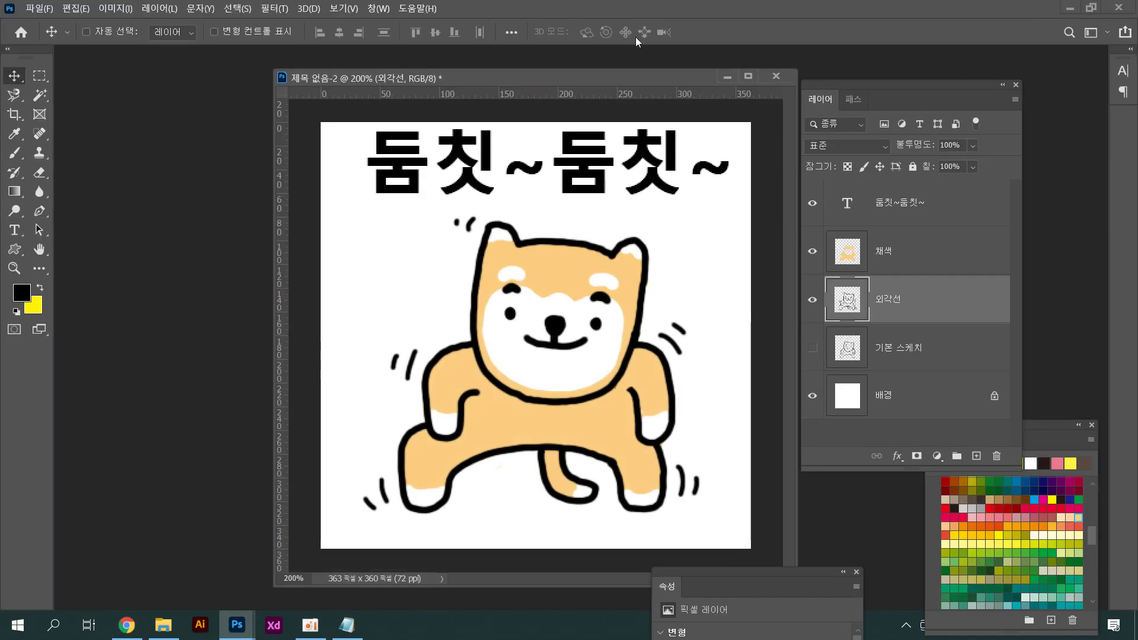
left_click_drag(645, 76, 601, 72)
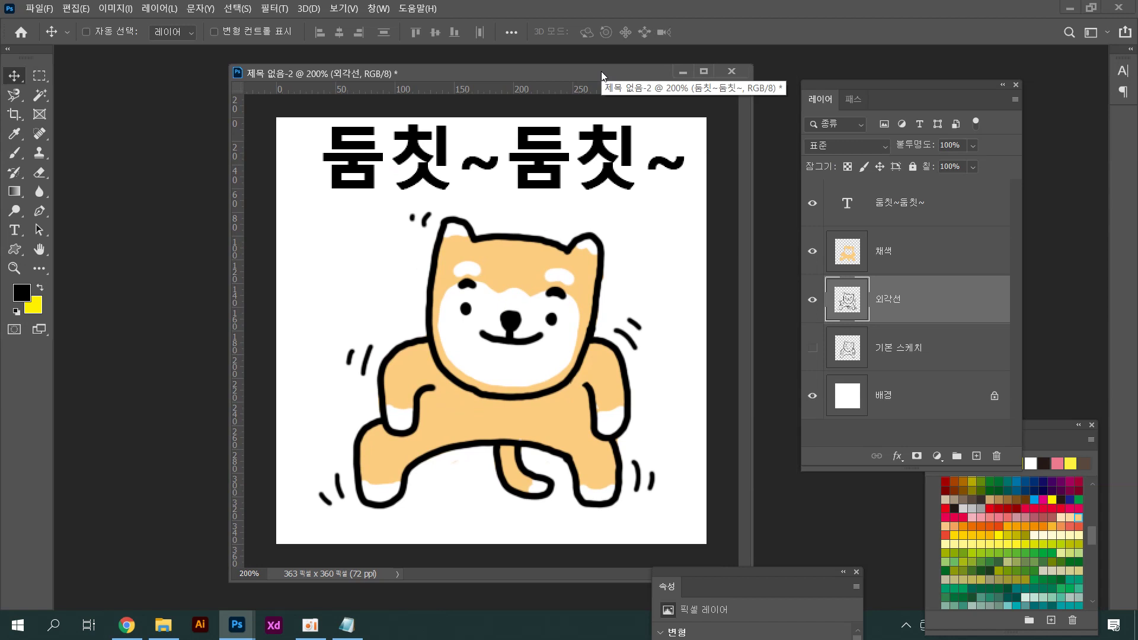
Switch to Notepad and add the line "포토샵 원본 -> psd" below the Kakao web address, leaving a blank line between
left_click(347, 625)
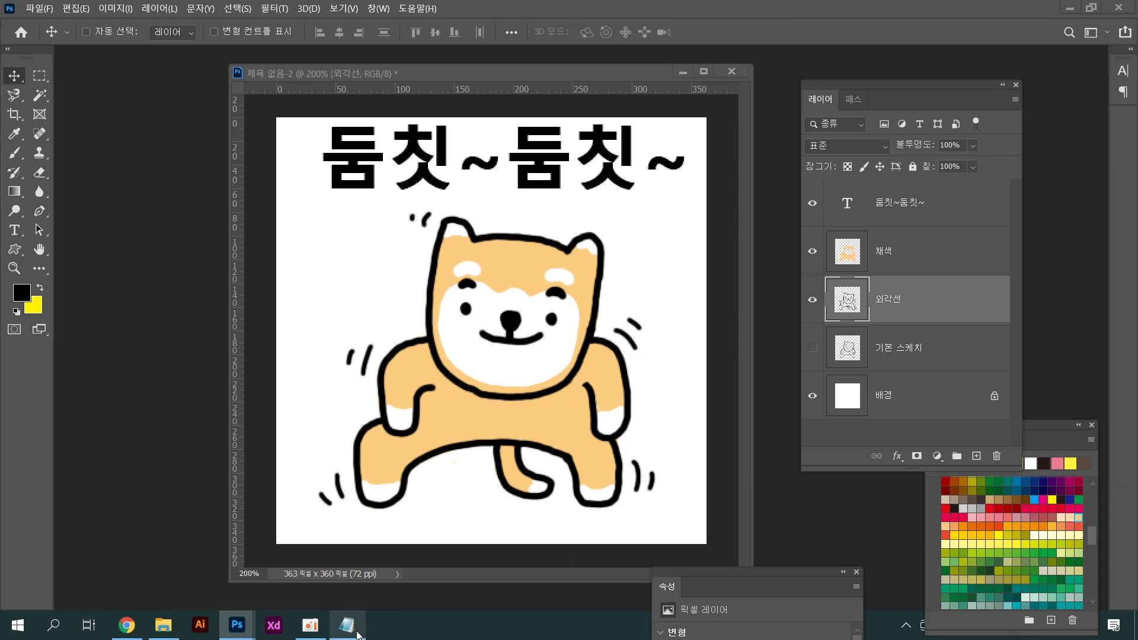
left_click(823, 125)
key("Return")
key("Return")
type("vh")
key("BackSpace")
key("BackSpace")
type("포토")
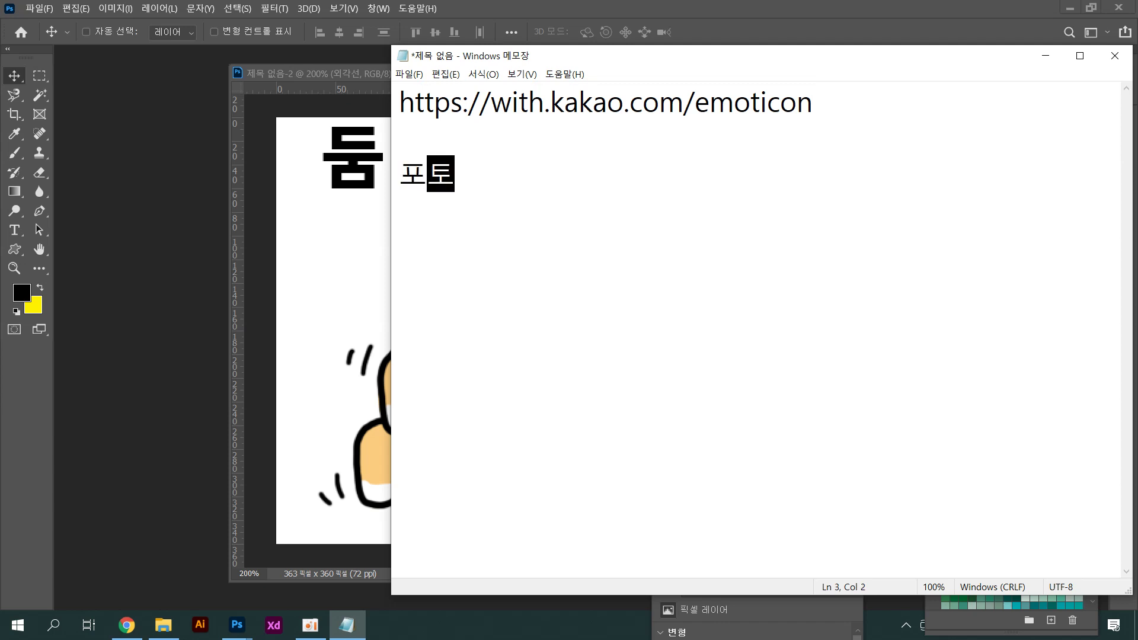
type("샵 원ㅂㅗㄴ -> ")
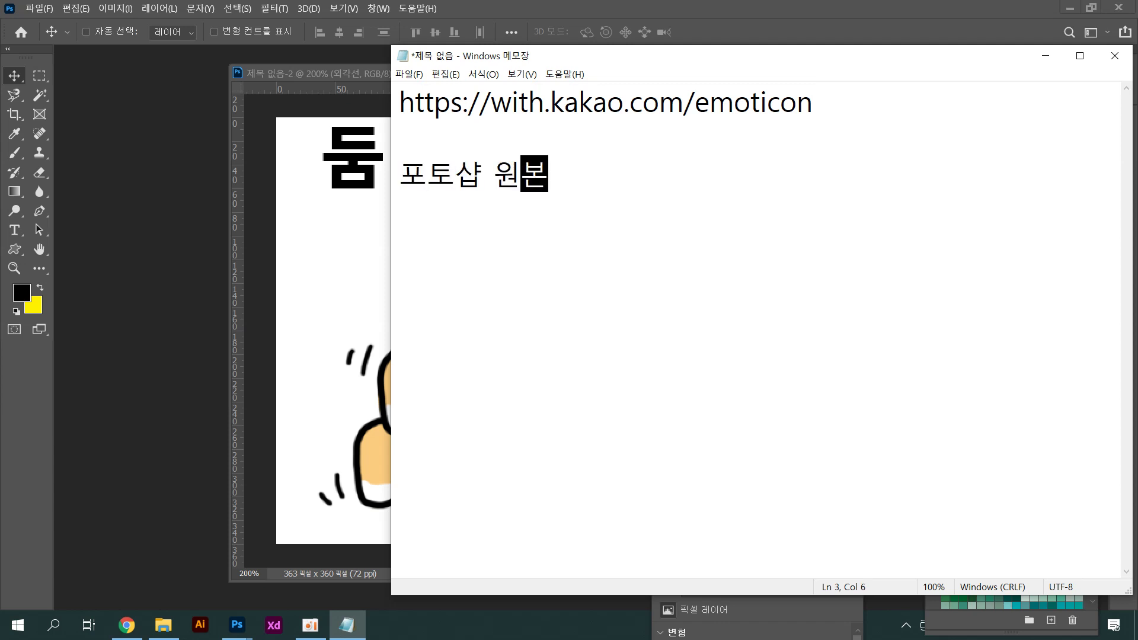
type("psd")
key("Return")
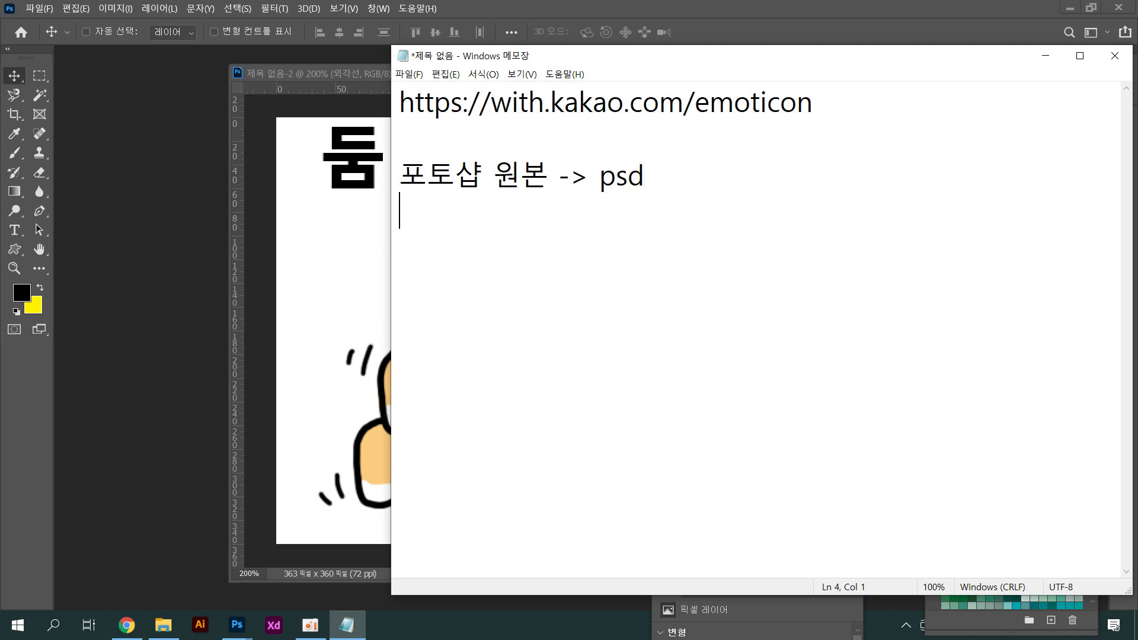
Begin the following note line with "멈춰있는 이모티콘 ->"
type("aja")
key("BackSpace")
key("BackSpace")
key("BackSpace")
type("ㅁㅜㅁ")
key("BackSpace")
key("BackSpace")
type("멈춰있는")
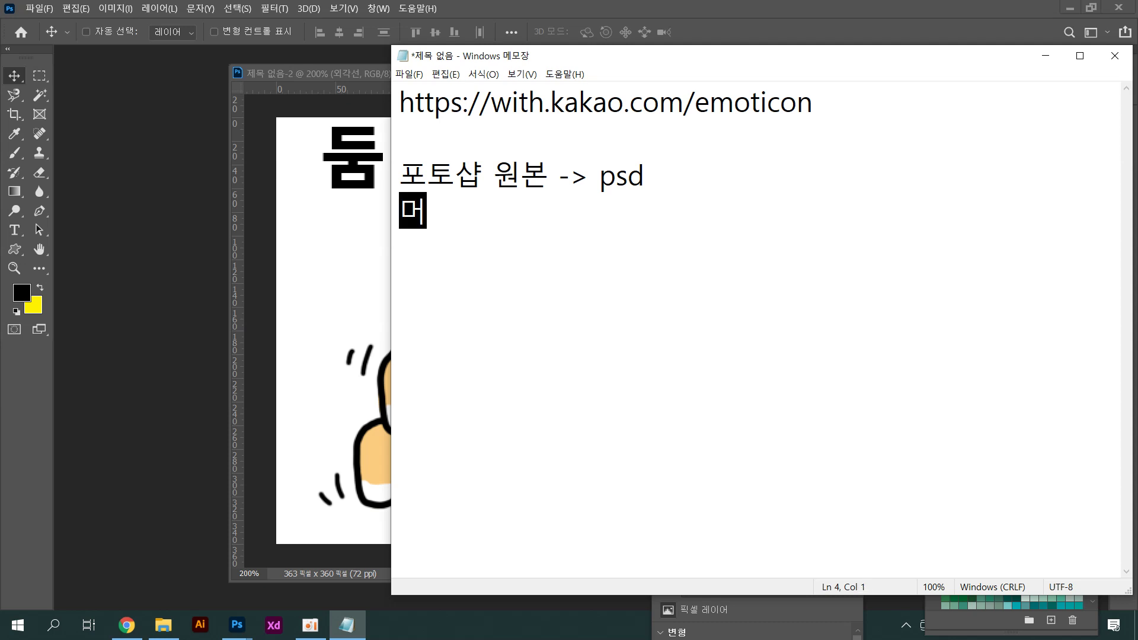
type(" 이모")
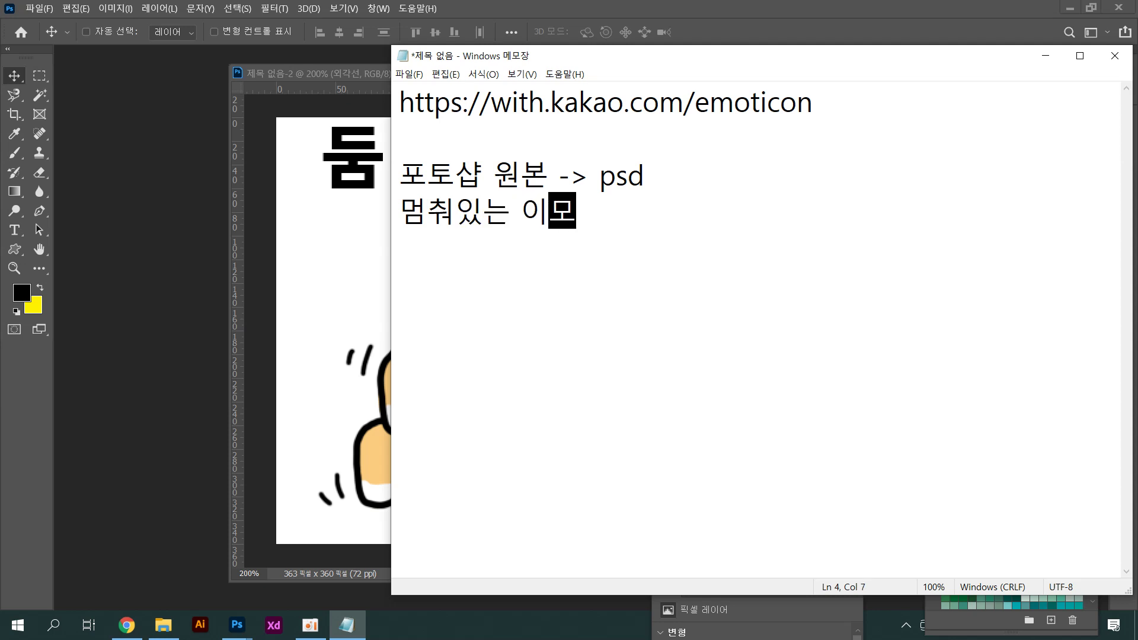
type("티콘 -> ")
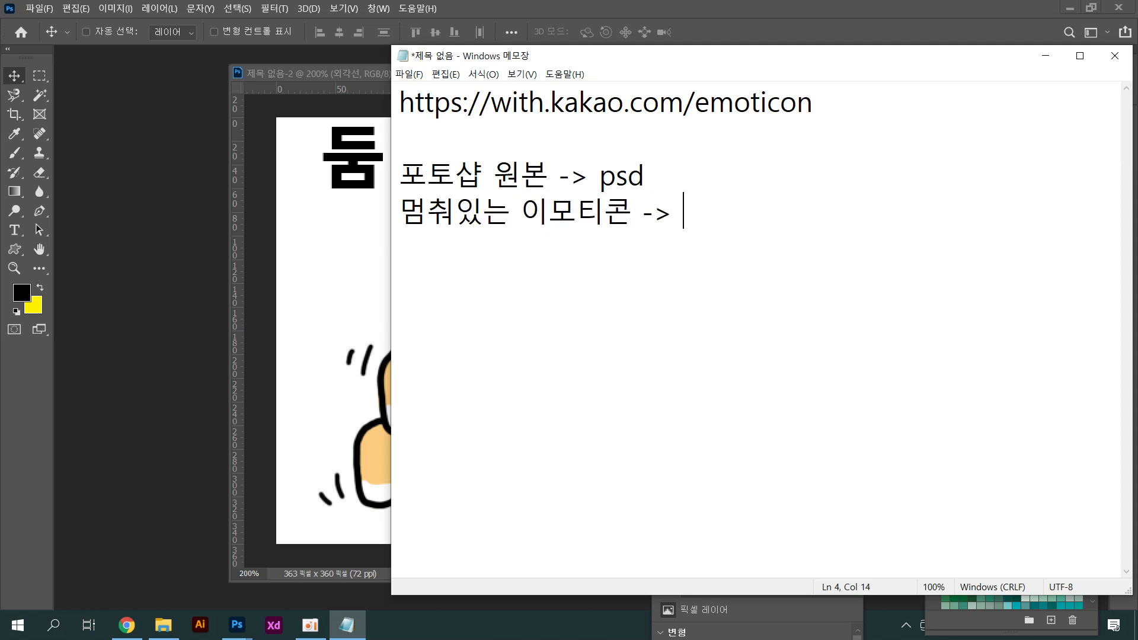
Complete the still-emoticon note line with "png24bit(배경은 투명)"
type("png24ㅠㅑㅅ()")
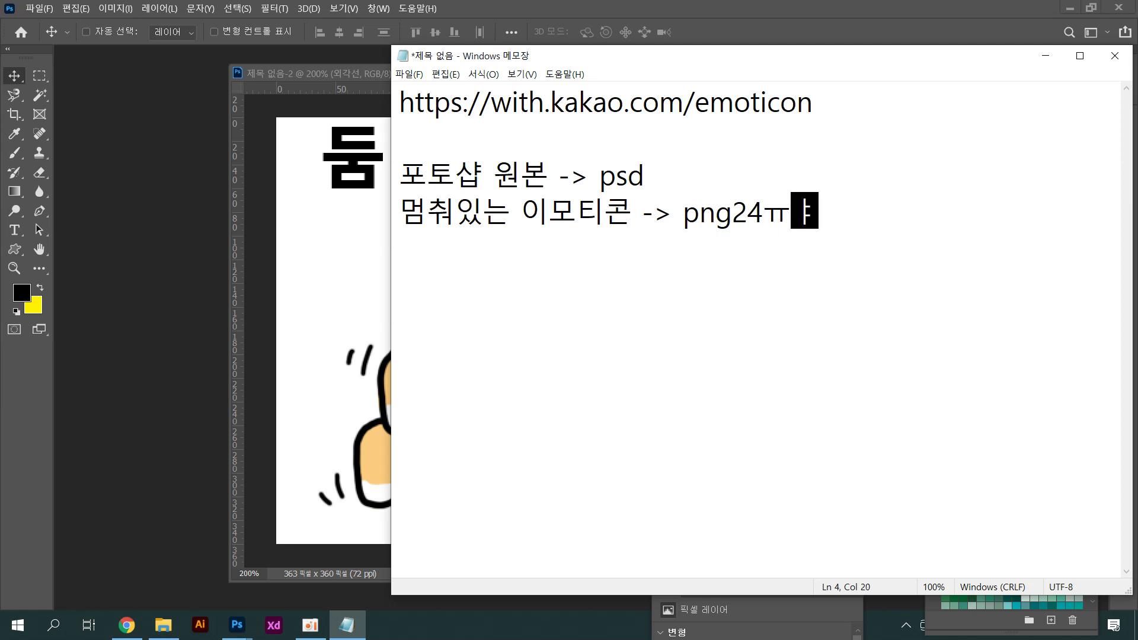
key("Left")
type("qo")
key("BackSpace")
key("BackSpace")
key("BackSpace")
key("BackSpace")
key("BackSpace")
key("BackSpace")
type("bit(")
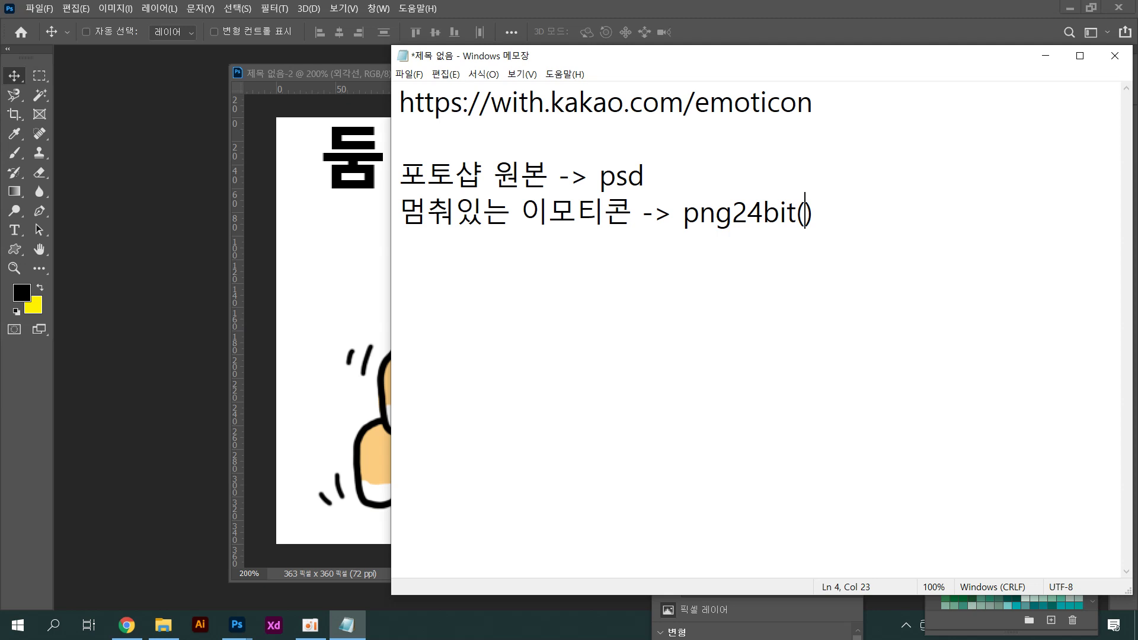
type("배경은 투명")
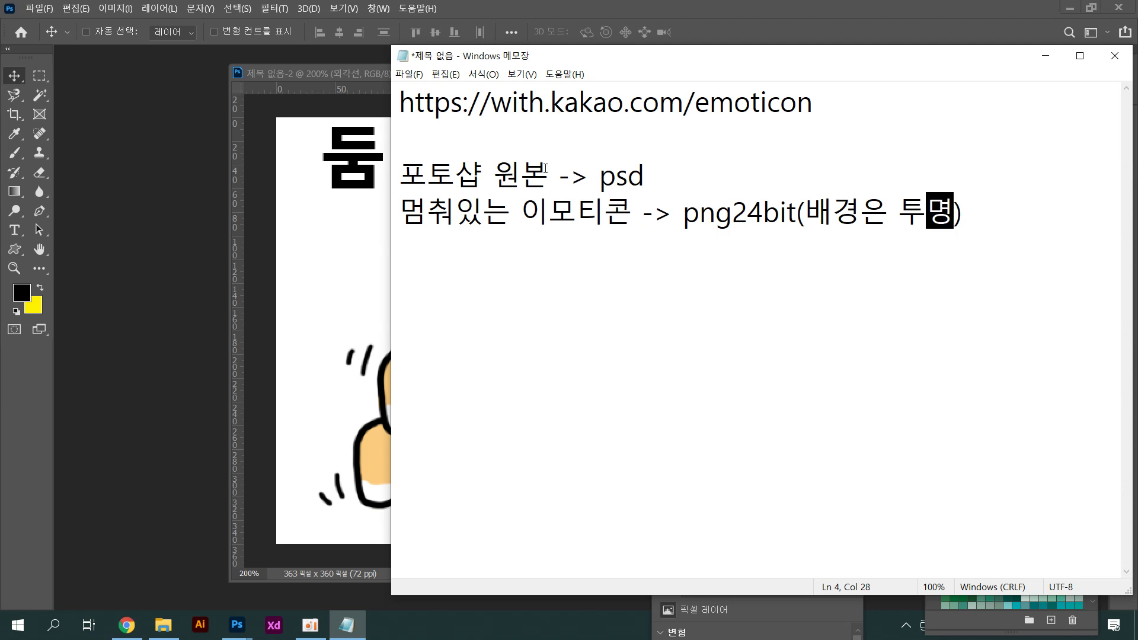
Return to Photoshop, start saving the emoticon document and choose the desktop (바탕 화면) as the location
left_click_drag(404, 176, 653, 173)
left_click(354, 72)
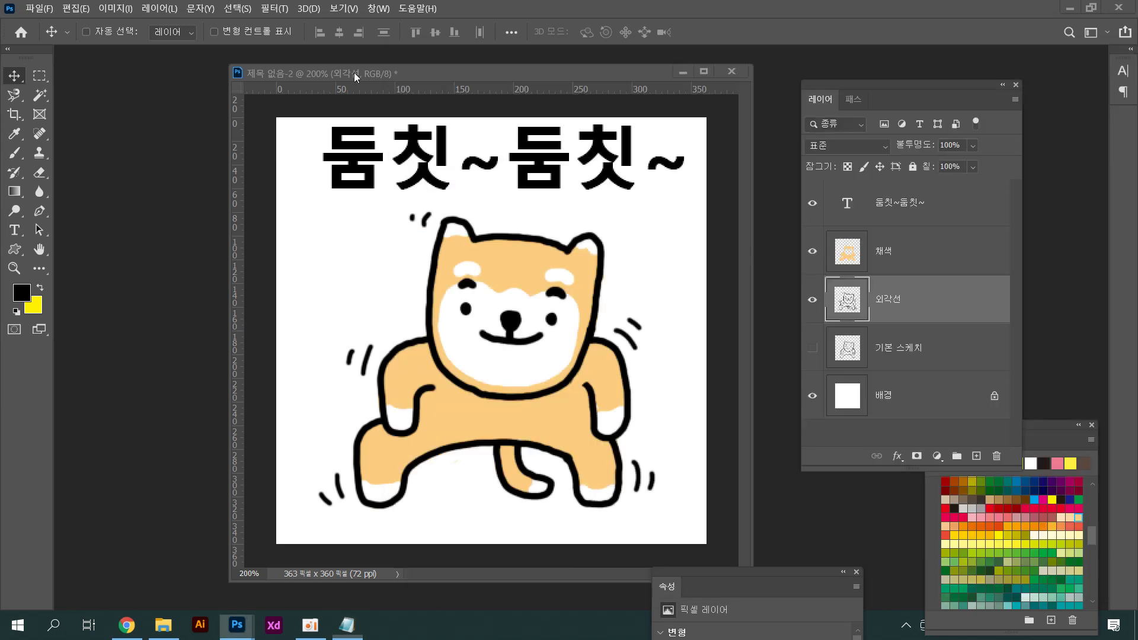
left_click(36, 10)
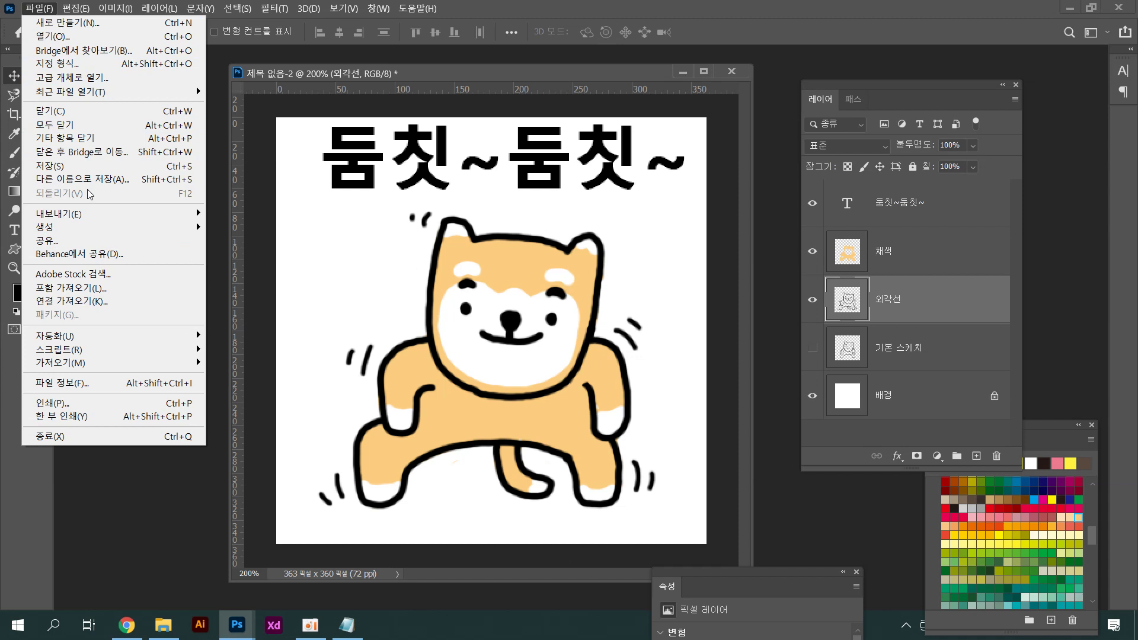
left_click(71, 171)
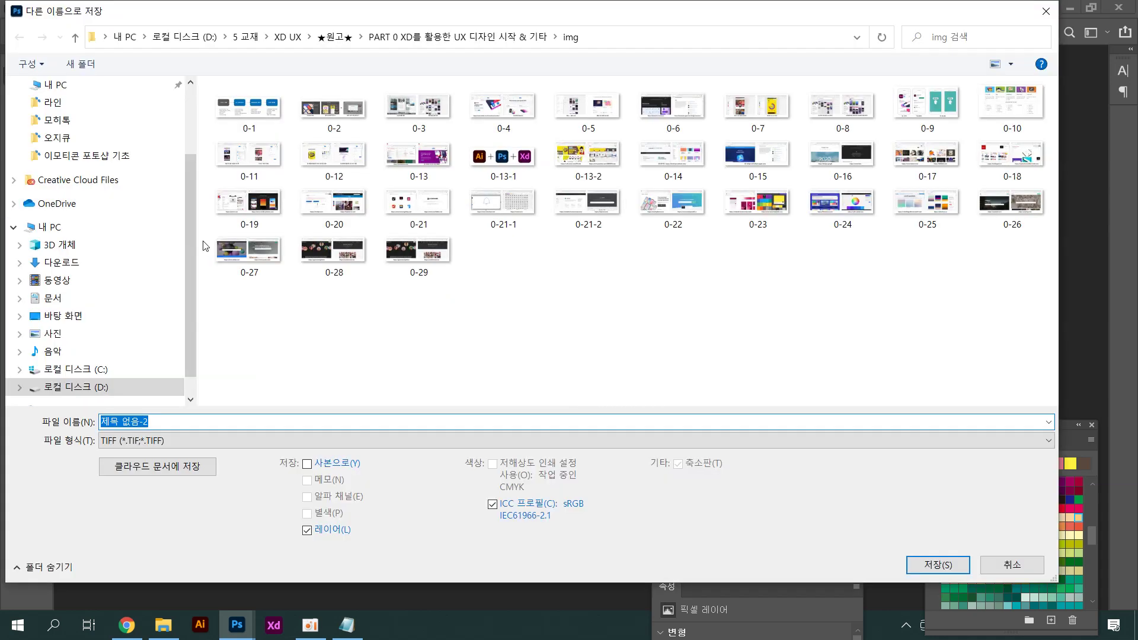
scroll(191, 249, "up", 2)
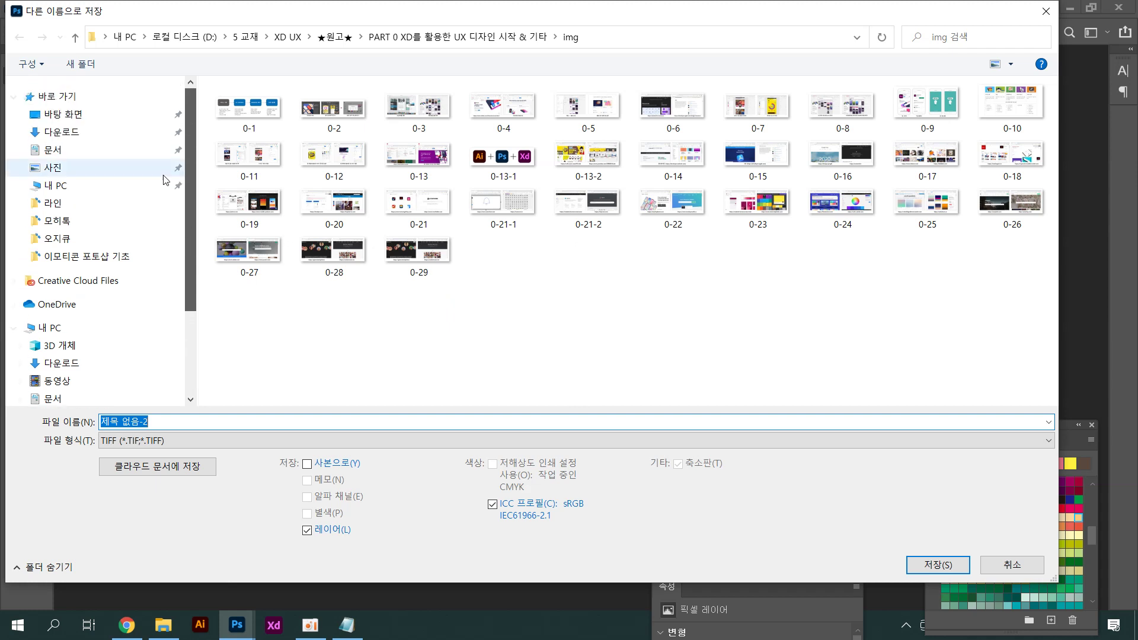
left_click(80, 116)
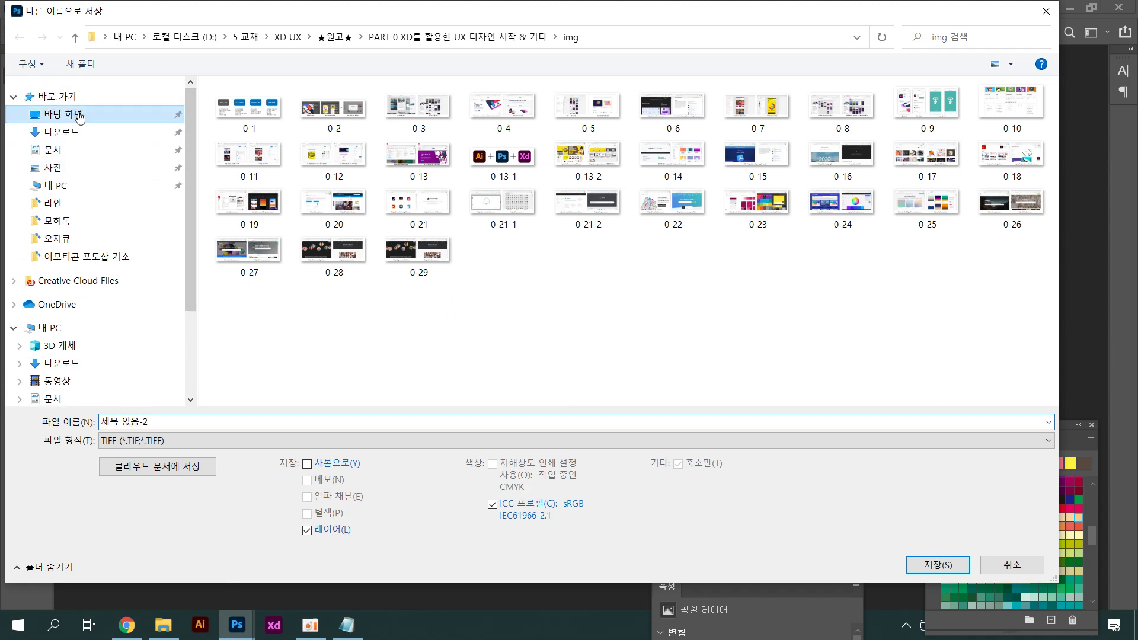
Create a folder named "이모티콘 제목" on the desktop and open it as the save location
right_click(311, 290)
left_click(302, 296)
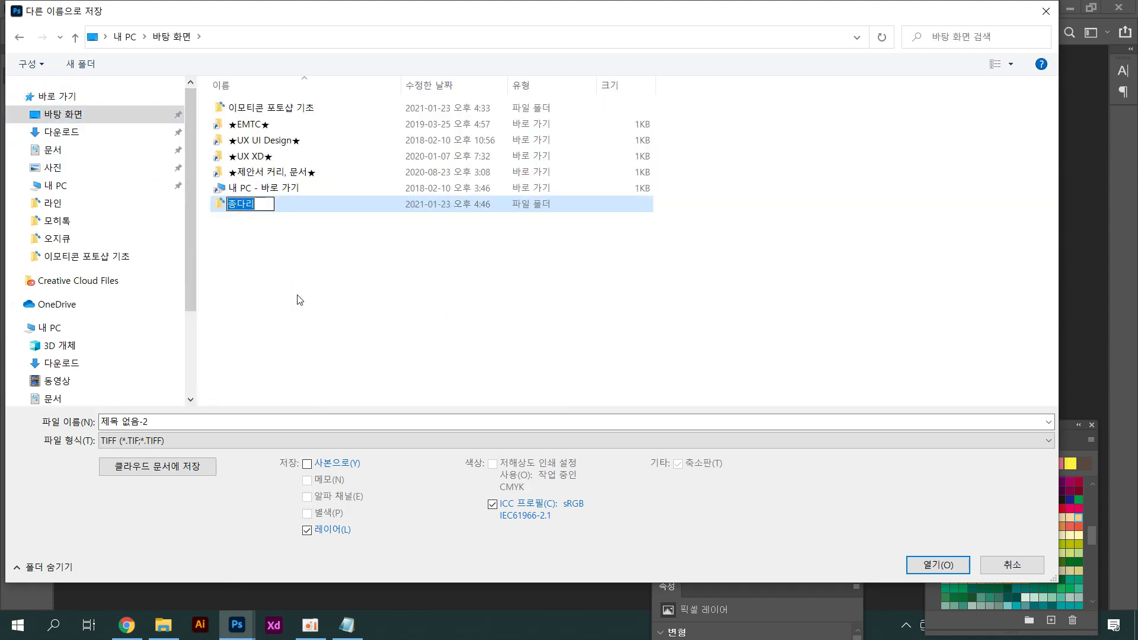
type("dl")
key("BackSpace")
type("이모티콘 제목")
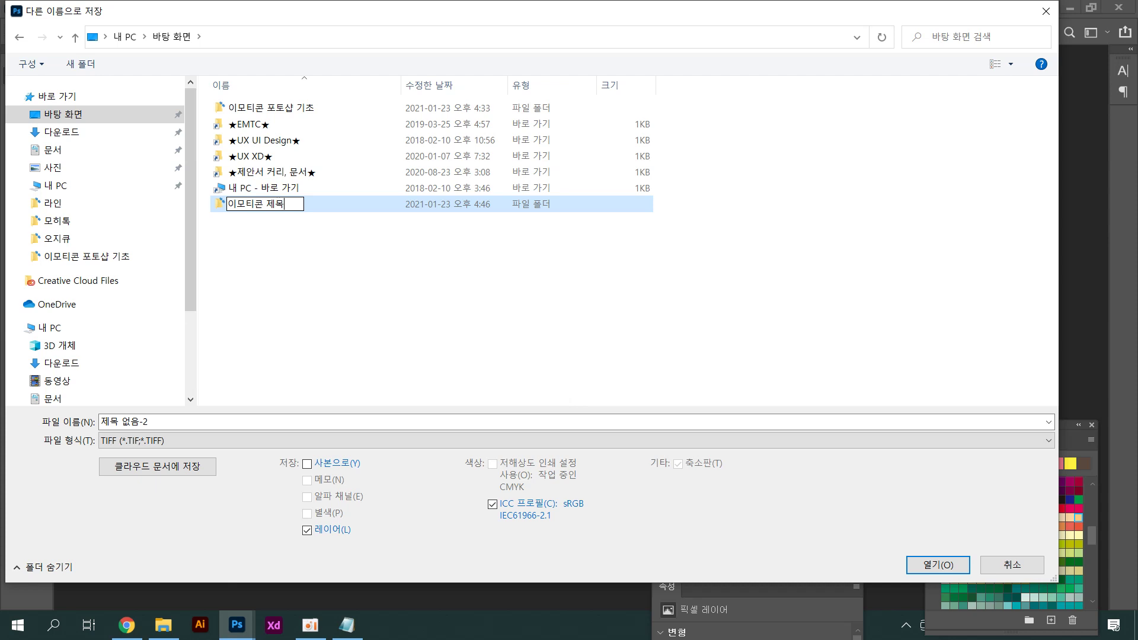
key("Return")
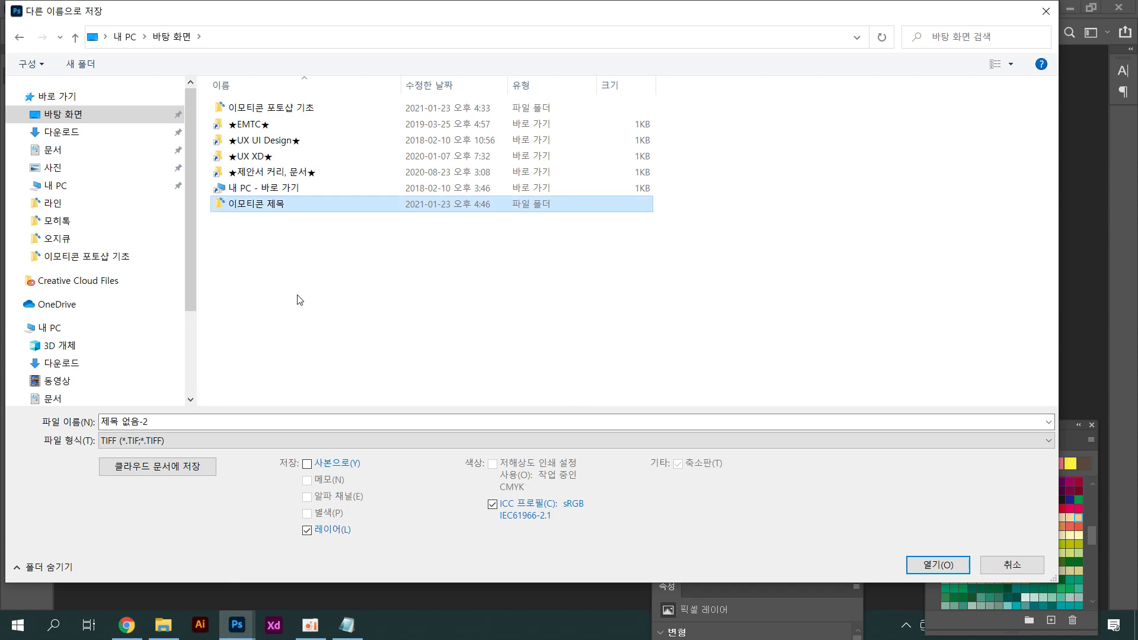
double_click(254, 207)
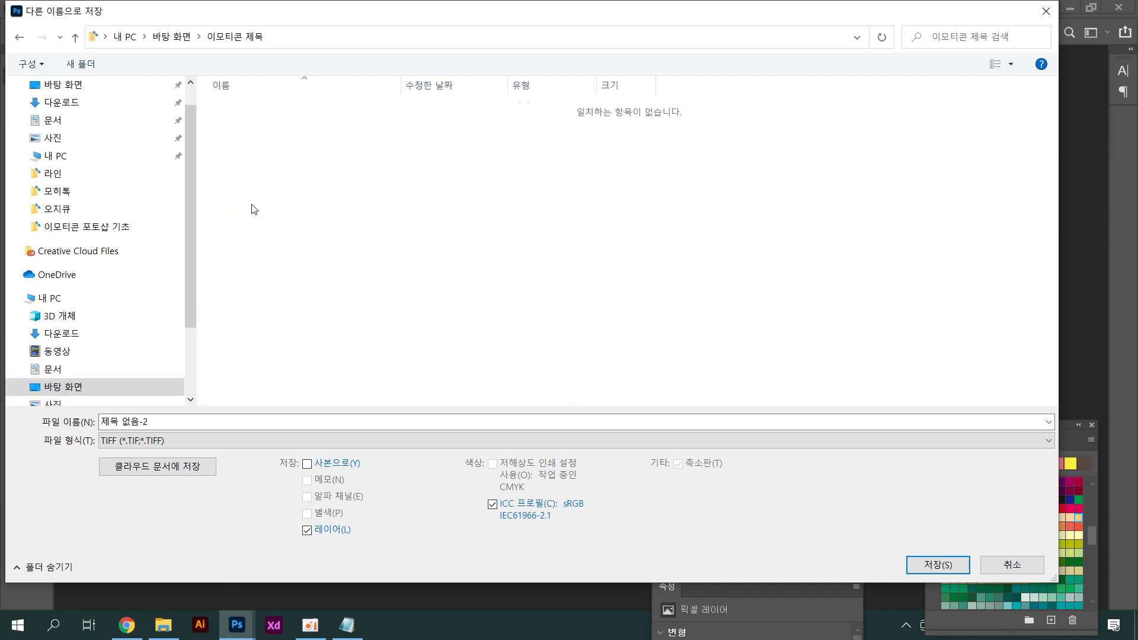
Save the document in Photoshop (PSD) format under the name "이모티콘 1번"
left_click(293, 444)
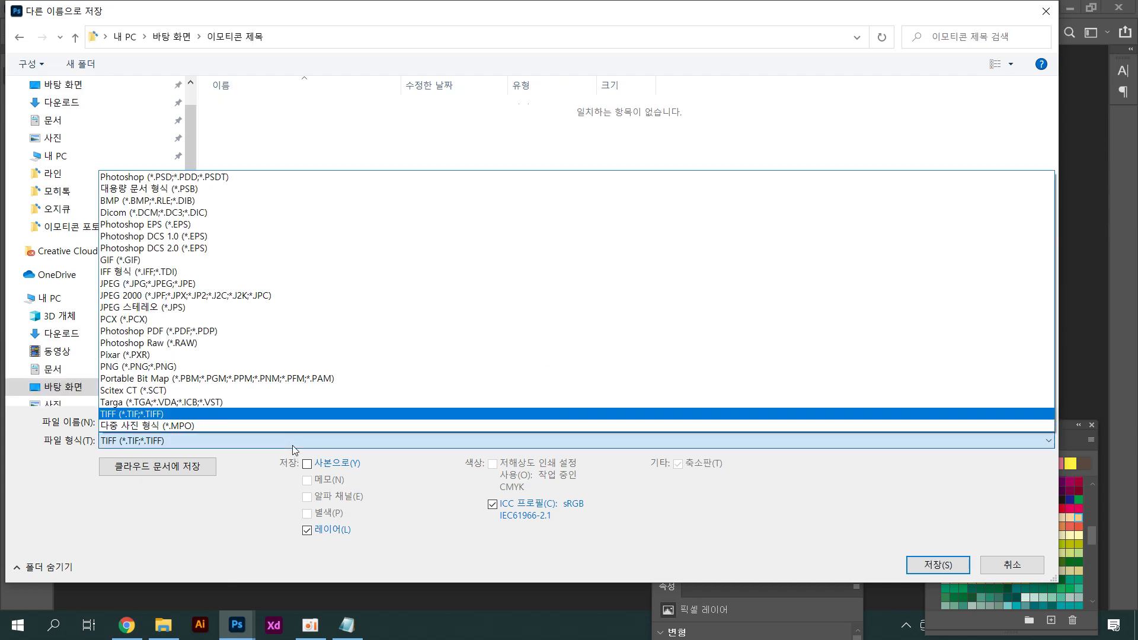
left_click(141, 177)
left_click(231, 422)
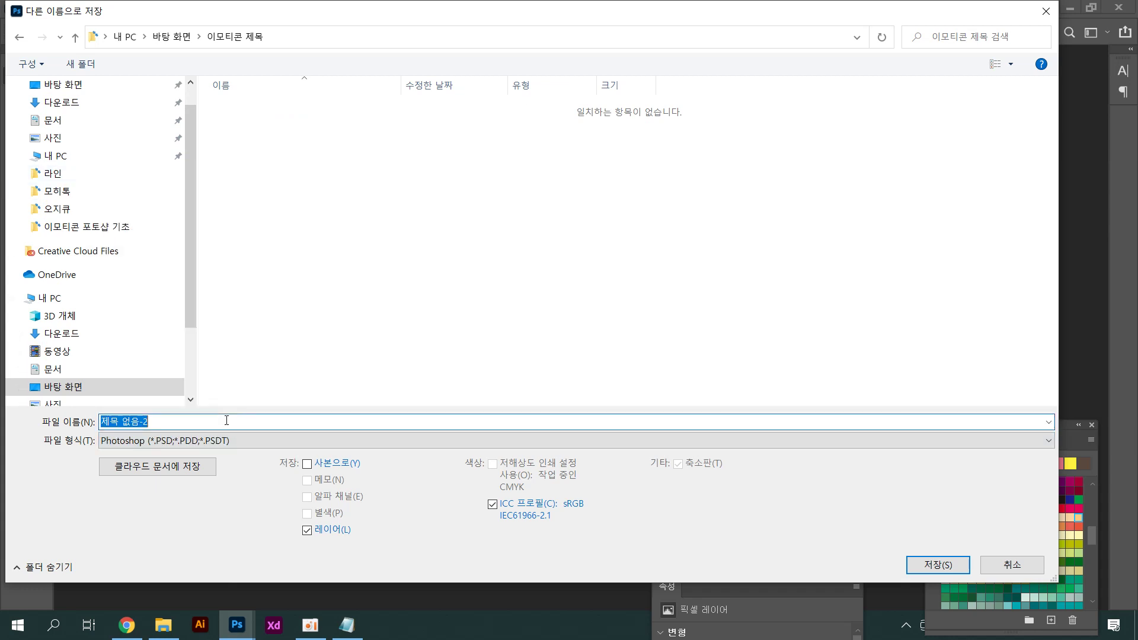
type("dlah")
type("이모티콘 1")
type("번")
key("Return")
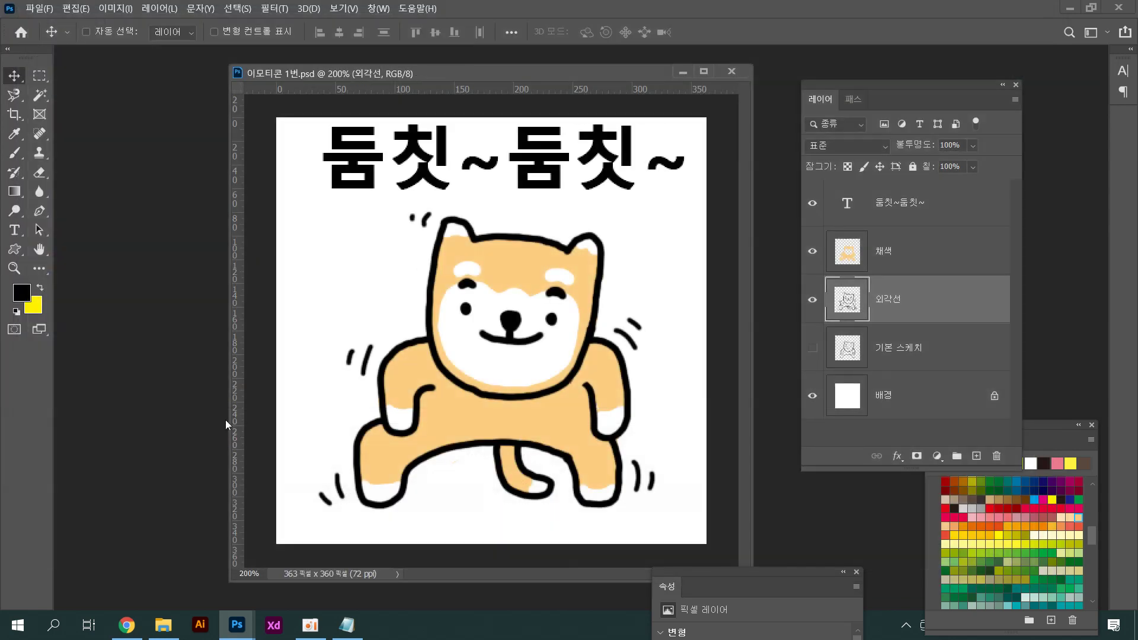
Switch to Notepad and review the notes on the PSD original and the still-emoticon PNG format
left_click(347, 623)
left_click(663, 175)
left_click_drag(664, 175, 398, 160)
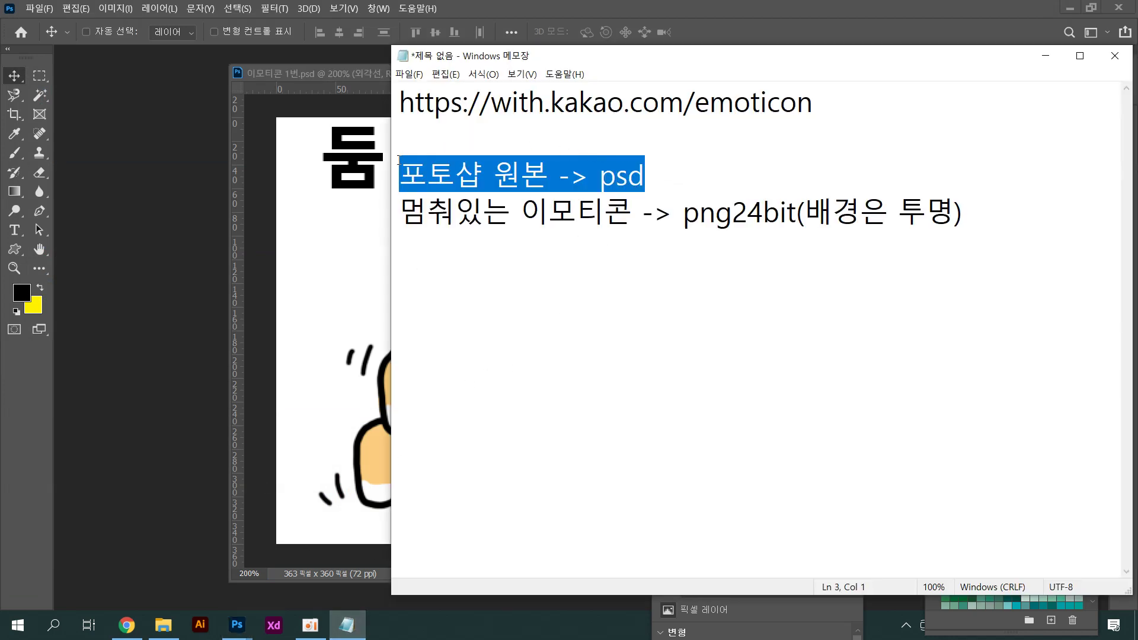
left_click_drag(406, 211, 974, 289)
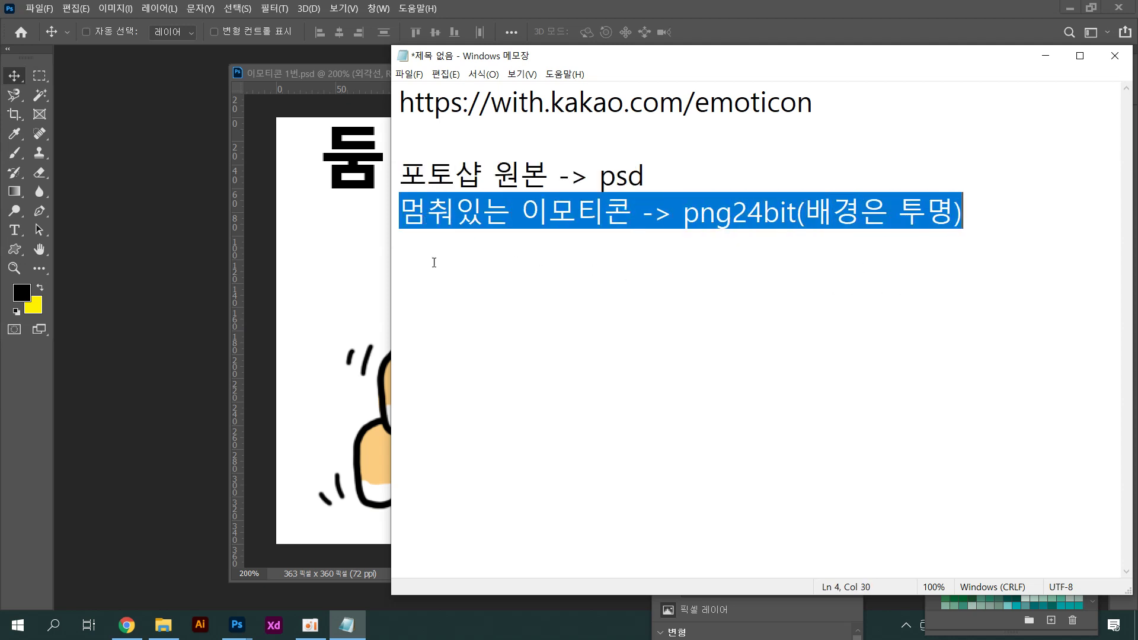
Switch back to Photoshop and hide the background (배경) layer so the artwork sits on transparency
left_click(312, 72)
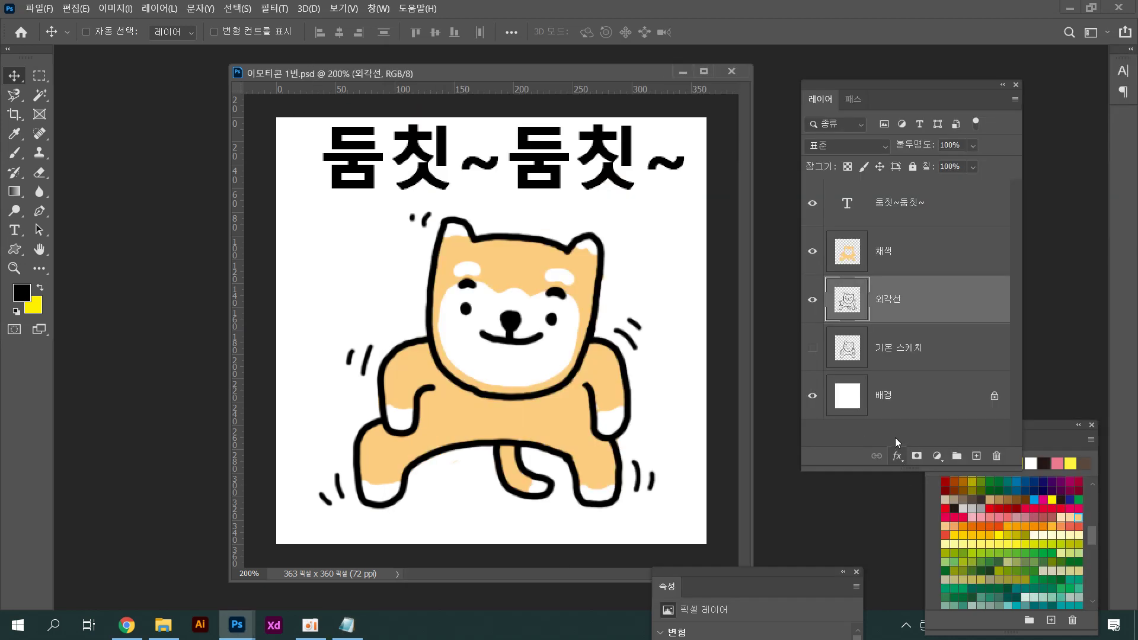
left_click(898, 385)
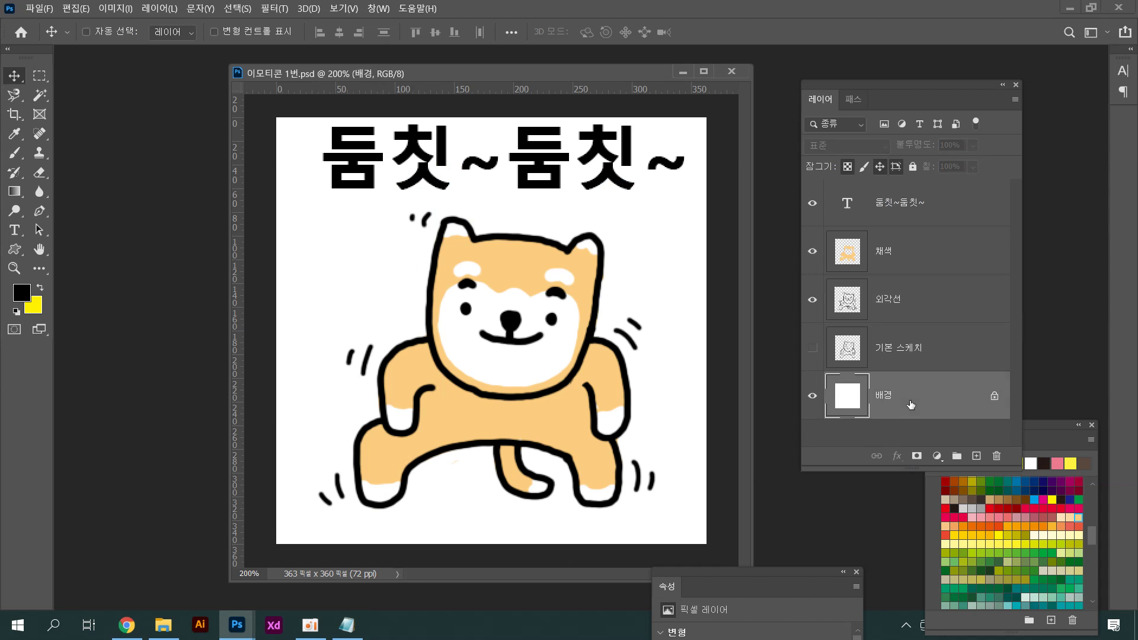
left_click(812, 397)
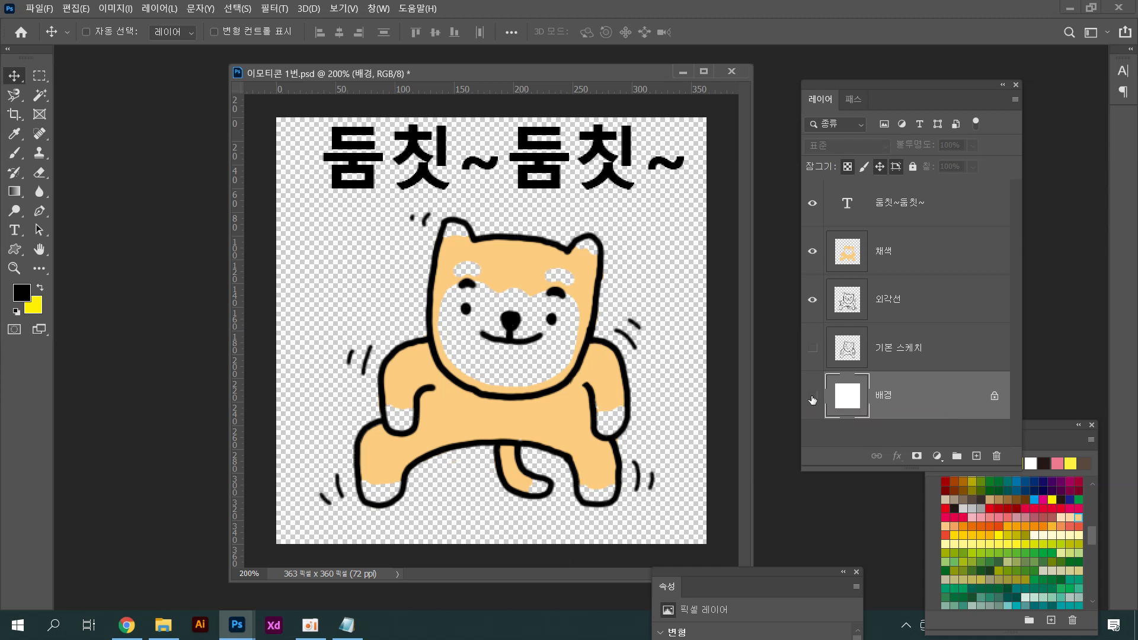
left_click(812, 397)
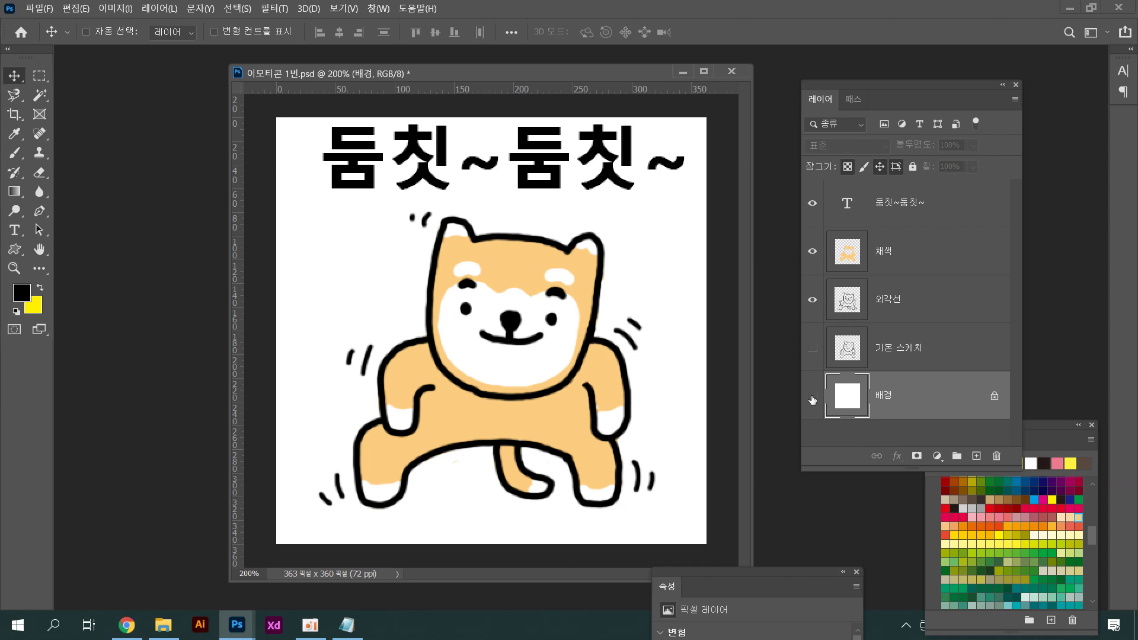
left_click(812, 397)
Select the outline (외각선) layer and set up the Paint Bucket tool with white as the foreground colour
left_click(912, 301)
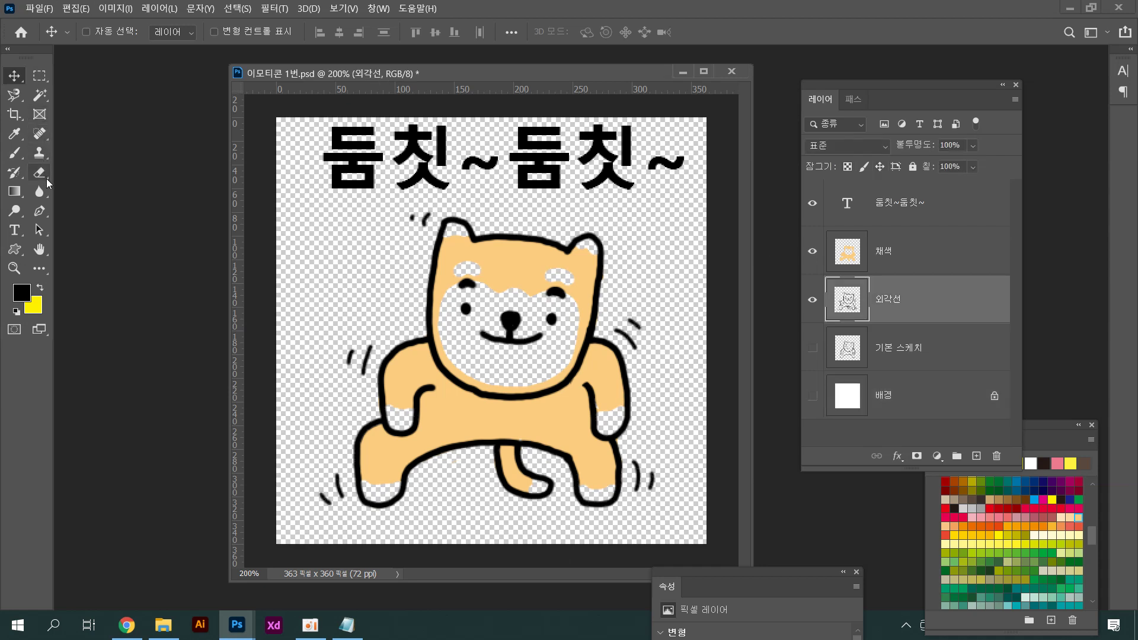
left_click(18, 193)
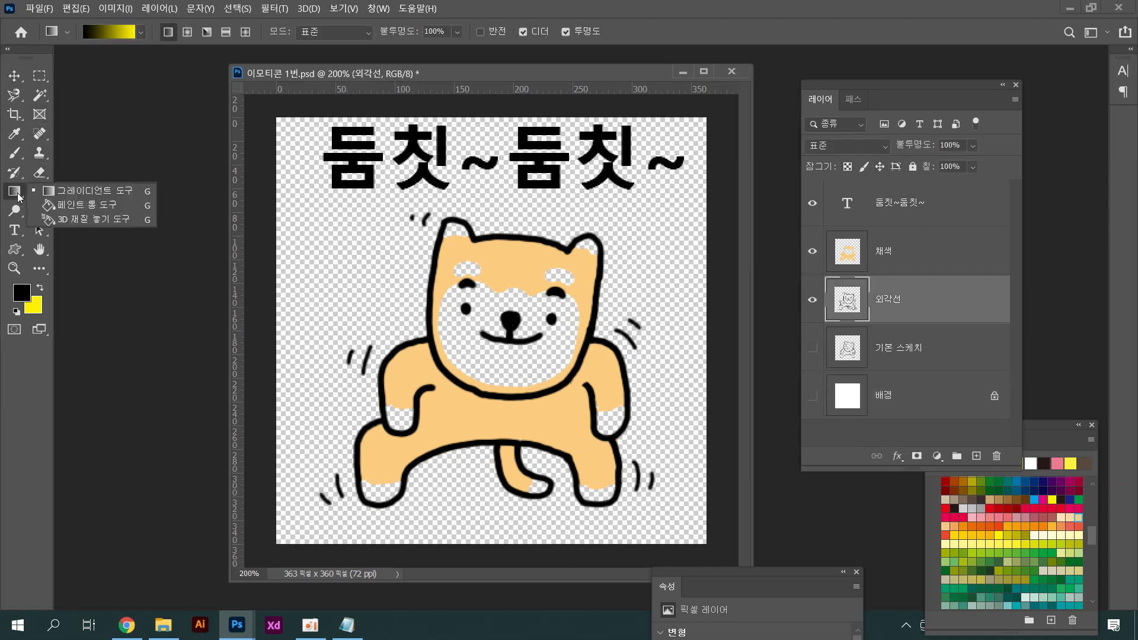
left_click(52, 205)
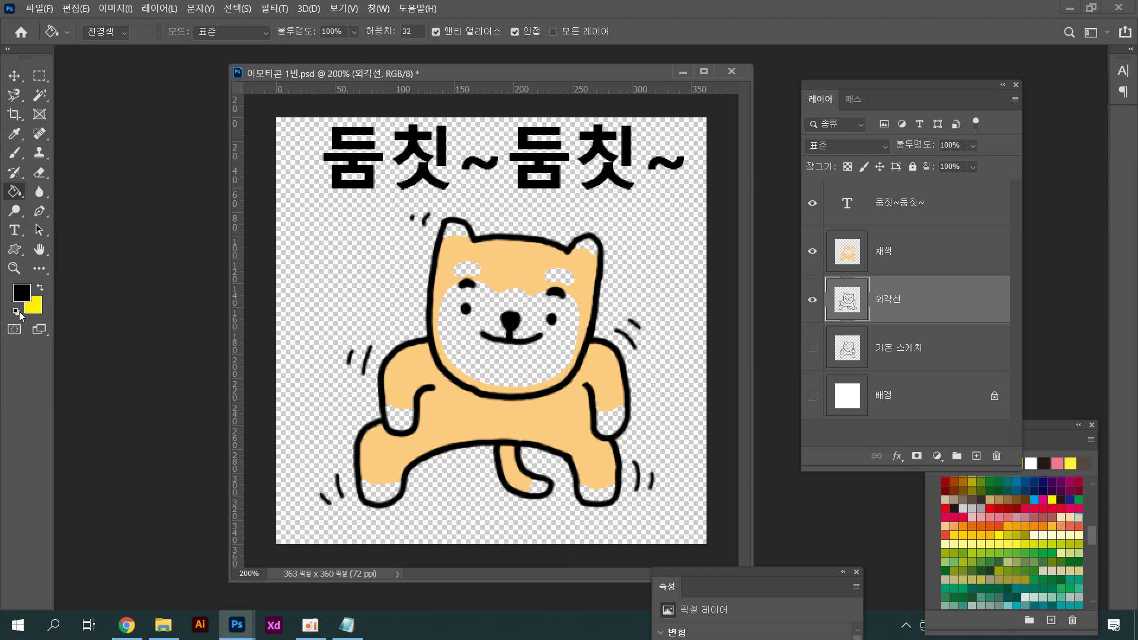
left_click(40, 288)
left_click(27, 296)
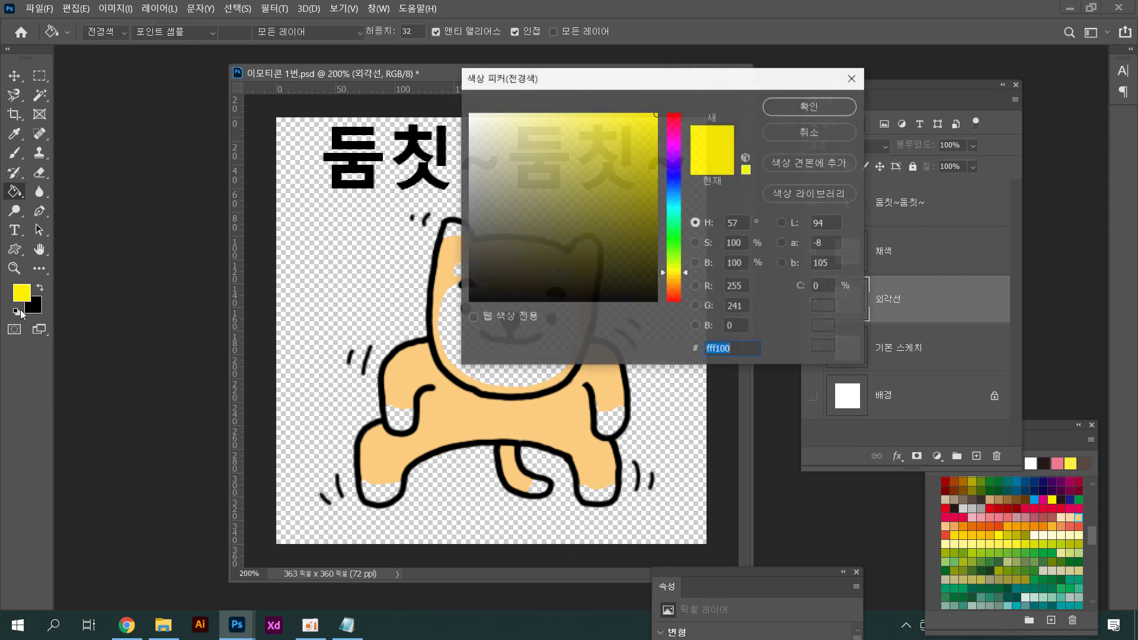
left_click(784, 135)
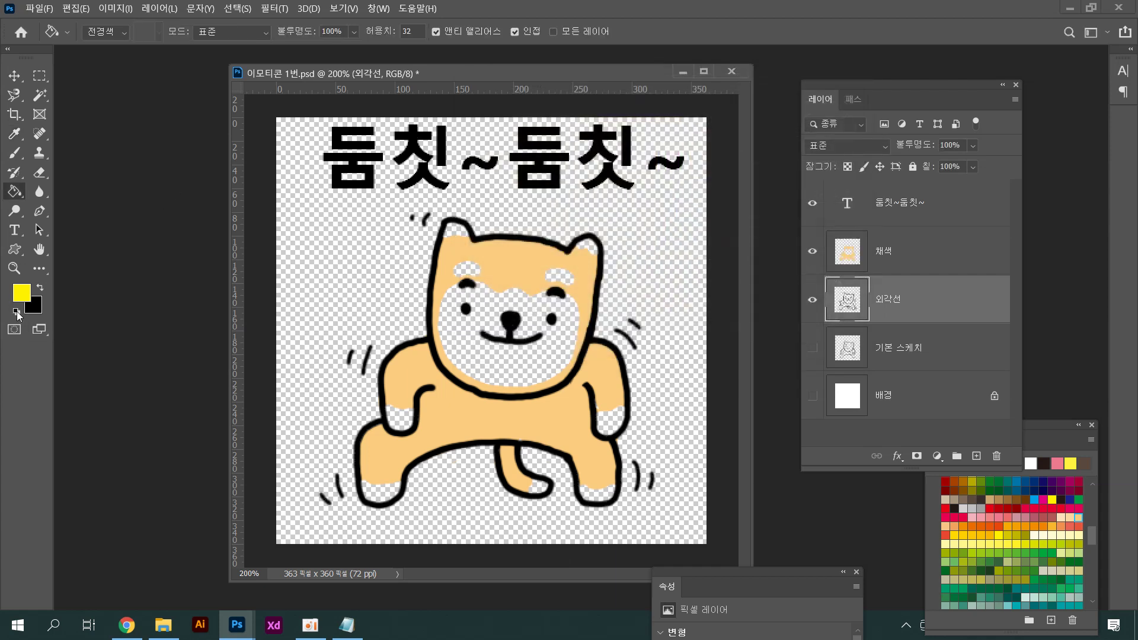
left_click(17, 316)
left_click(39, 289)
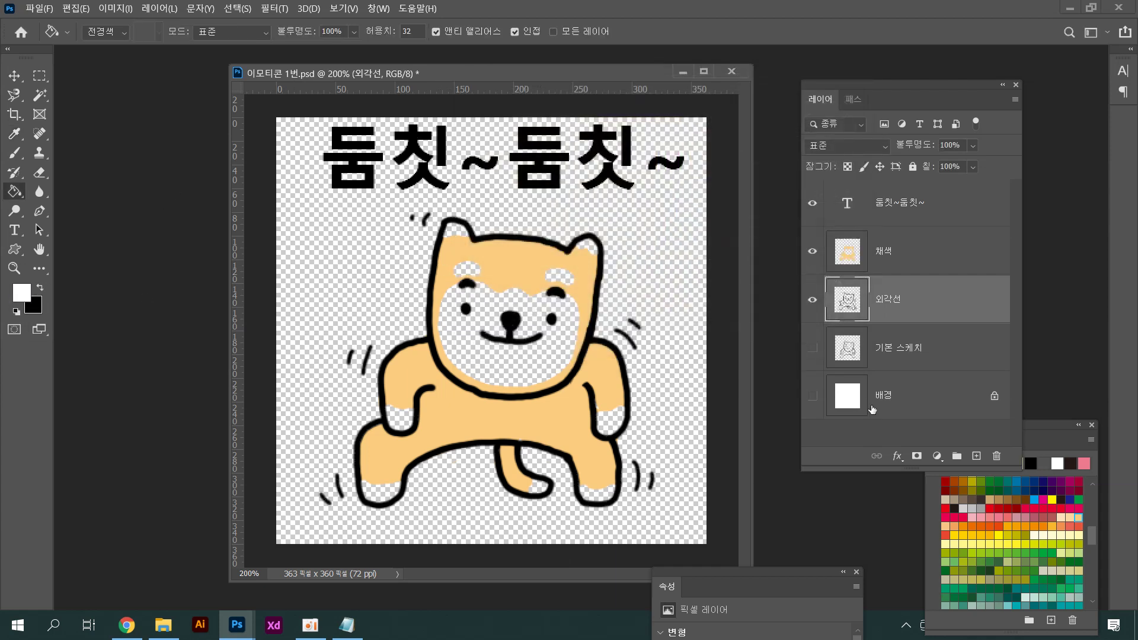
Fill the transparent areas of the dog's face, ears, eyebrows, paws and tail tip with white on the outline layer
left_click(466, 242)
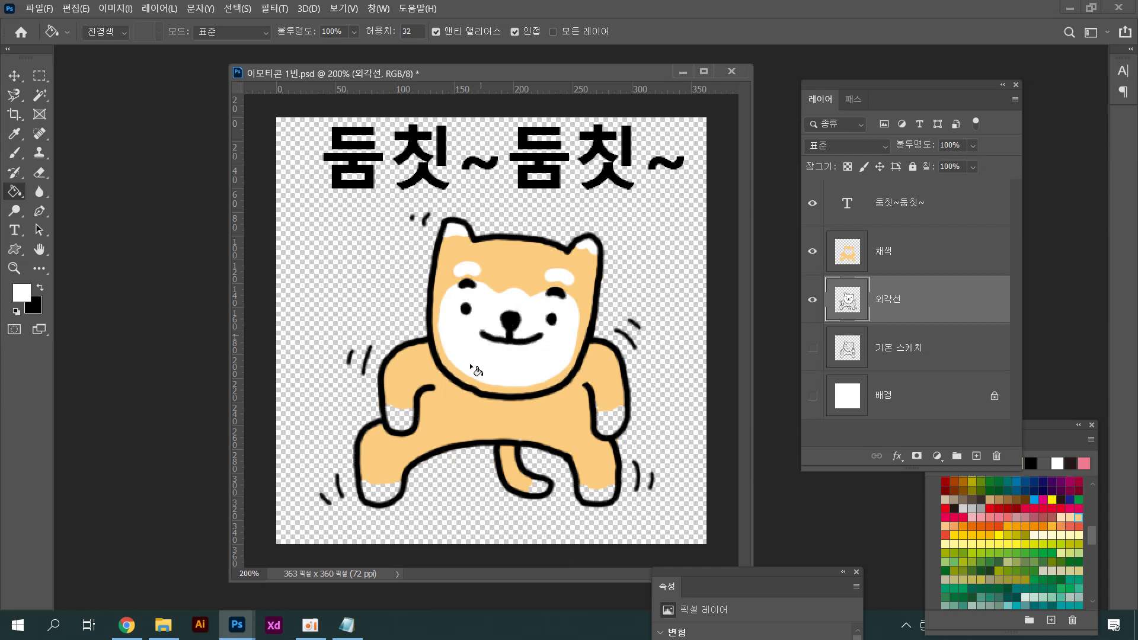
left_click(402, 417)
left_click(379, 493)
key("v")
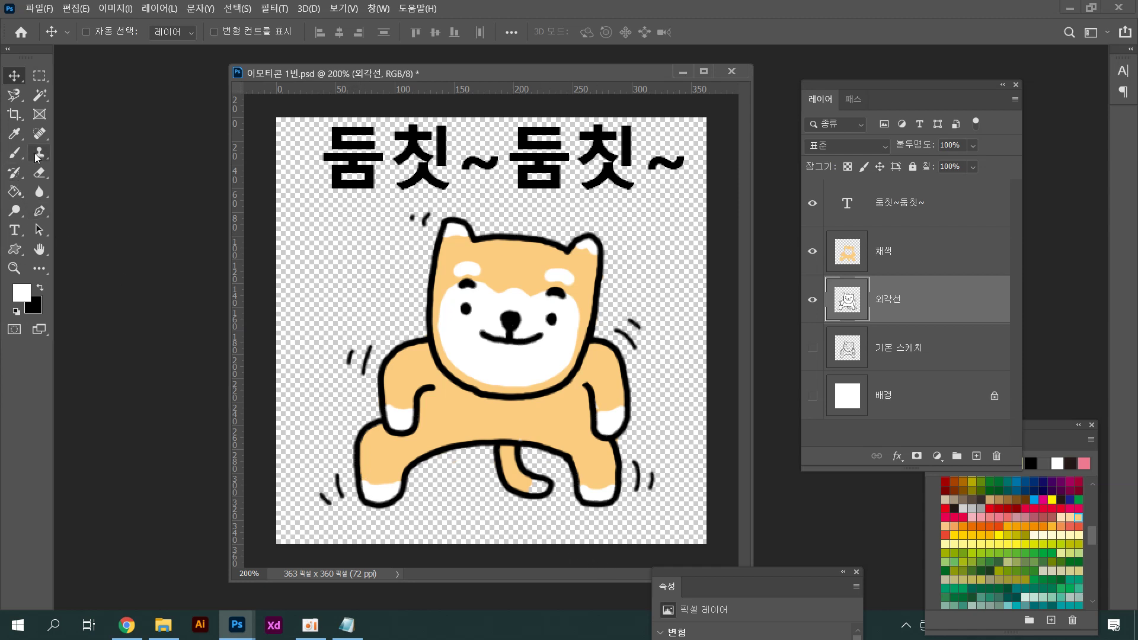
left_click(14, 190)
left_click(536, 487)
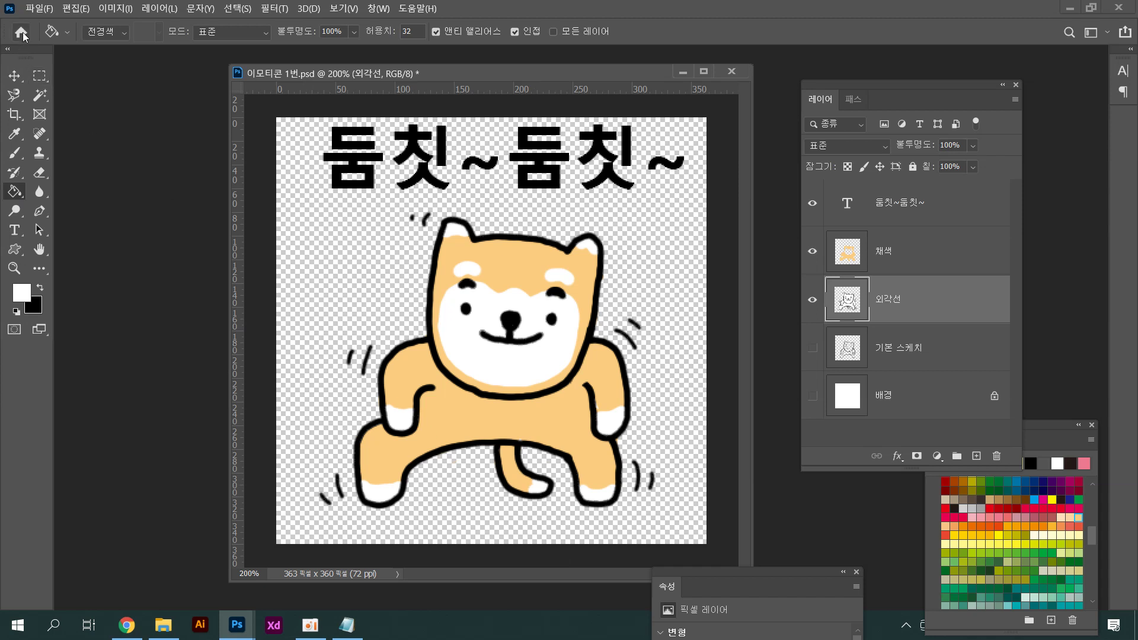
Start a Save for Web (Legacy) export of the emoticon, using PNG-24 with transparency
left_click(37, 9)
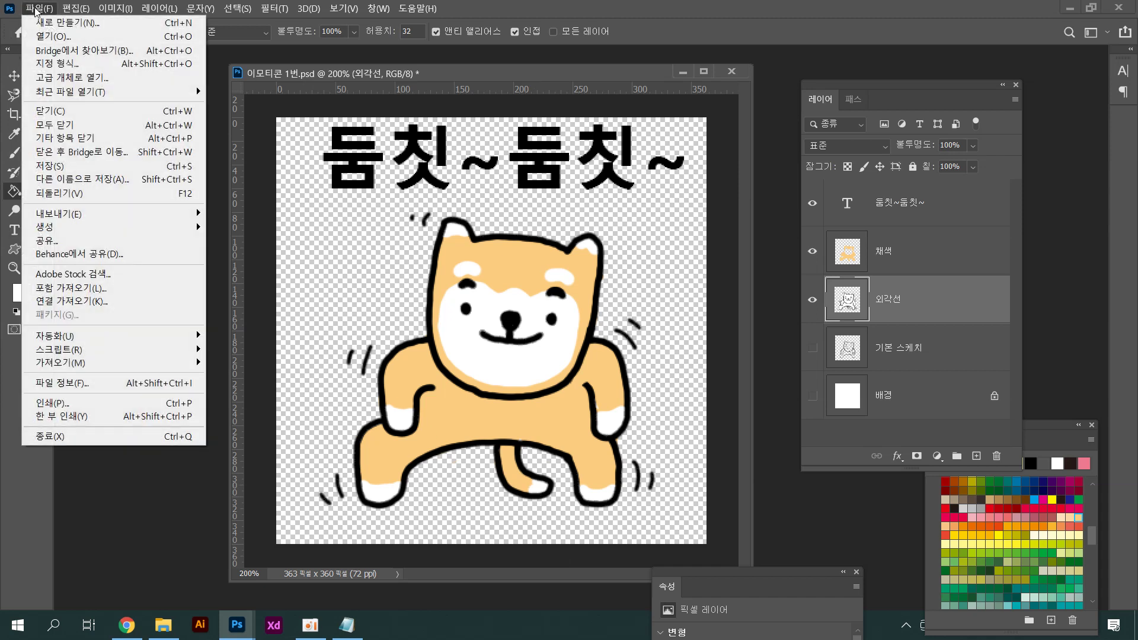
mouse_move(130, 221)
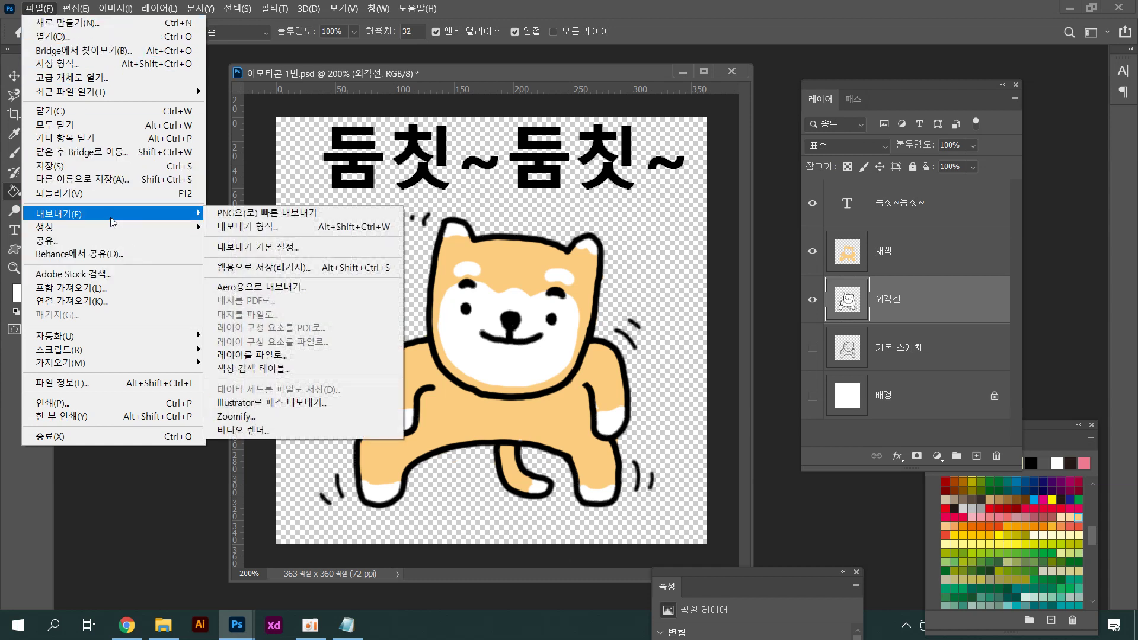
left_click(300, 271)
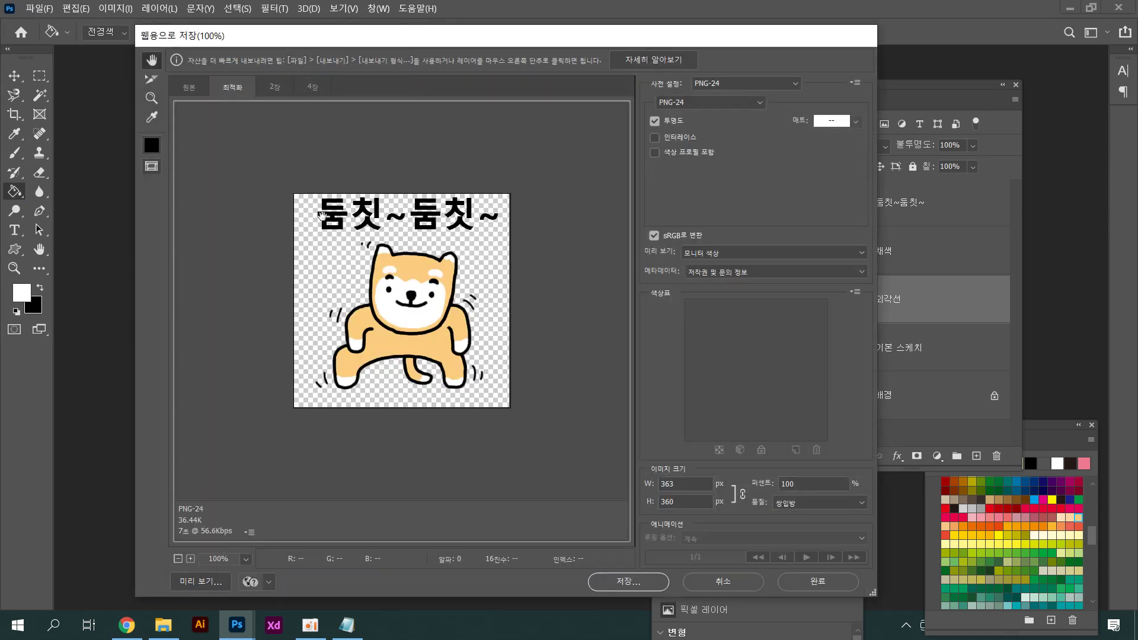
left_click(713, 108)
left_click(713, 108)
Unlink the export's width and height and set the image size to 360 x 360 px
left_click(687, 484)
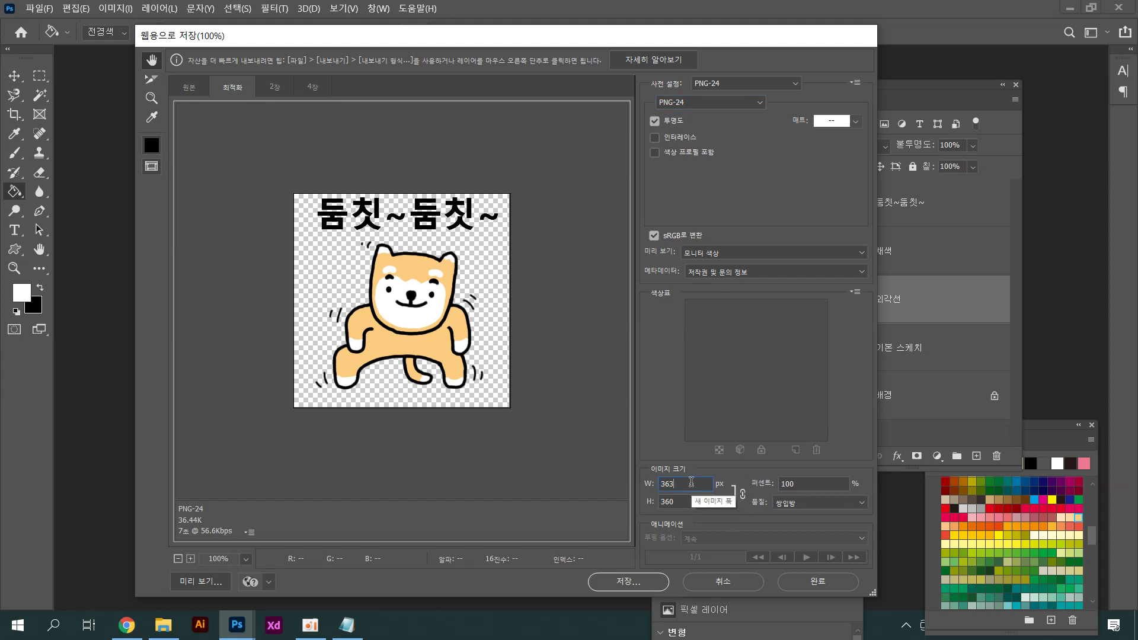
left_click(743, 497)
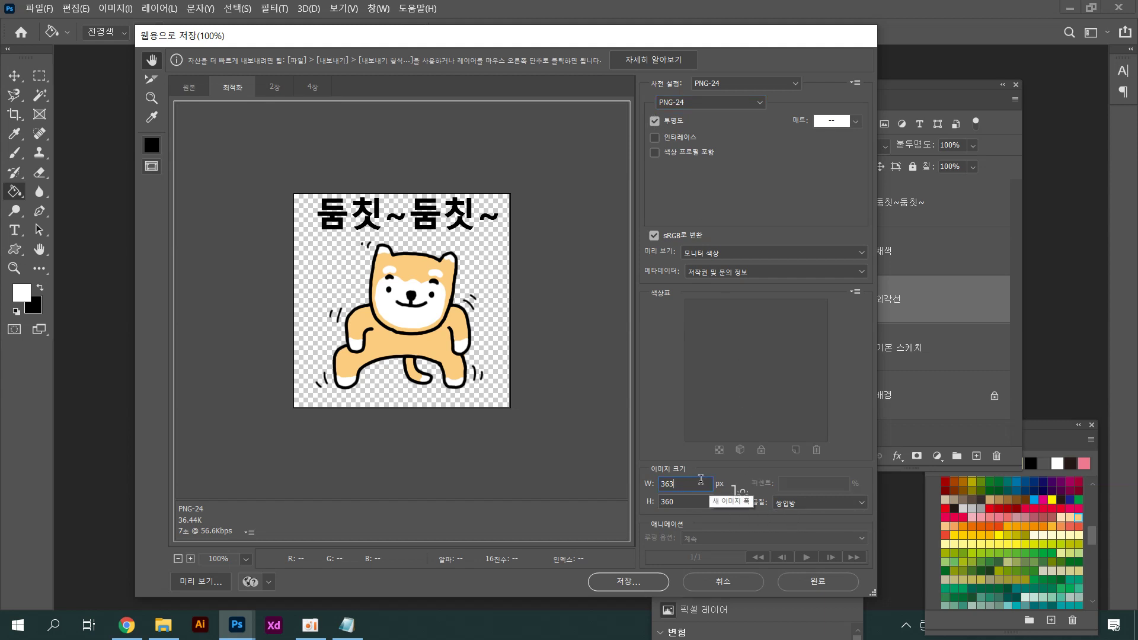
key("BackSpace")
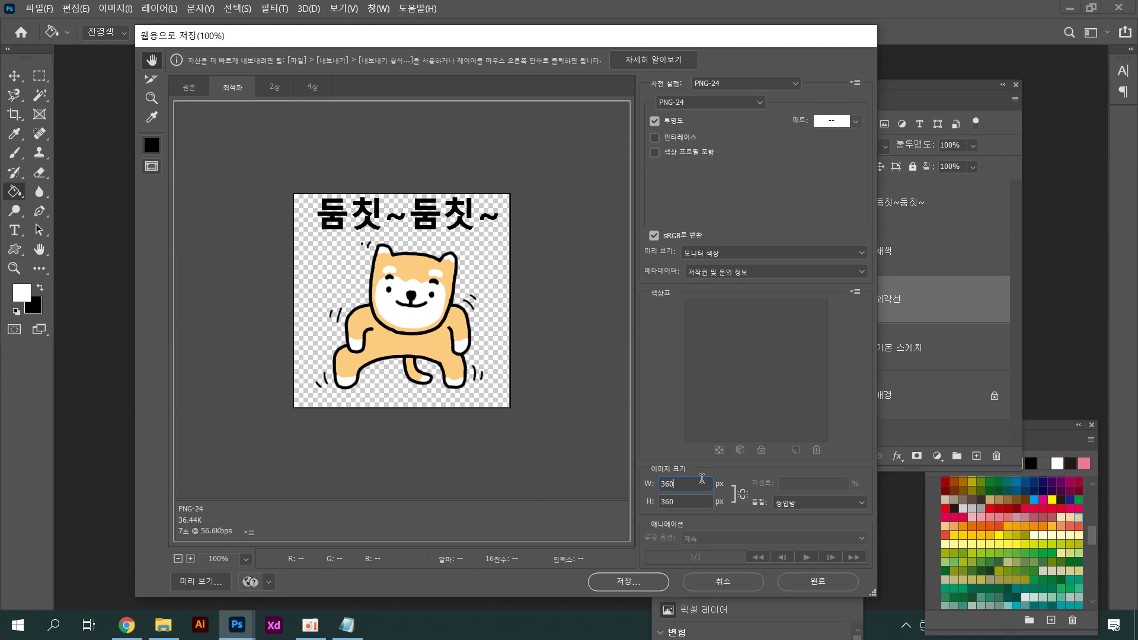
left_click(690, 501)
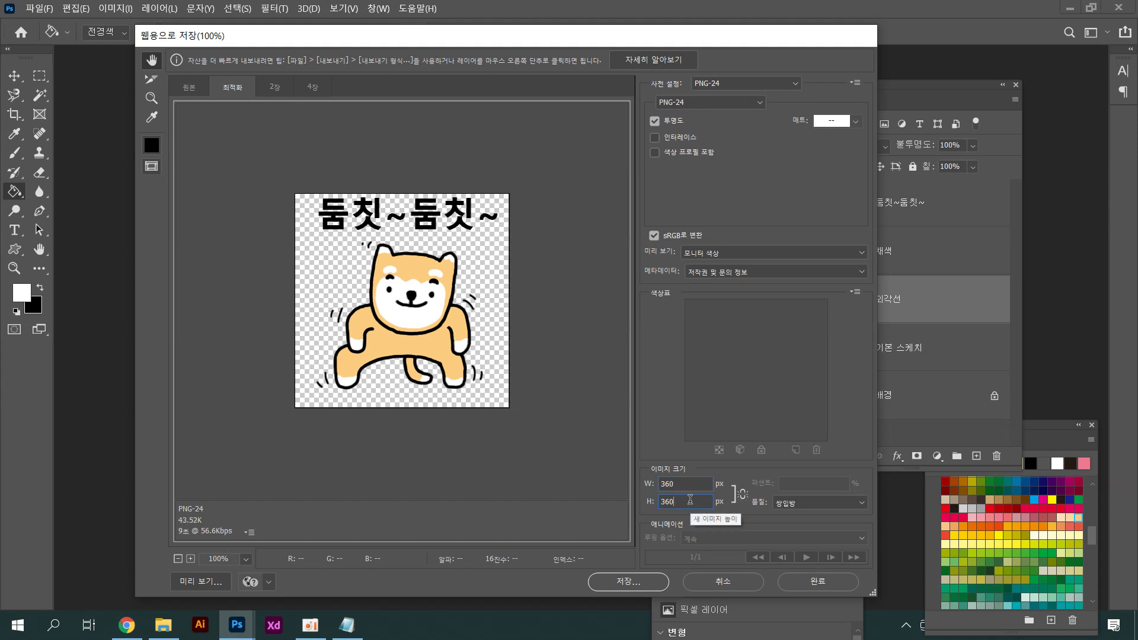
Start saving the optimized PNG and open the desktop folder "이모티콘 제목" as the save location
left_click(641, 583)
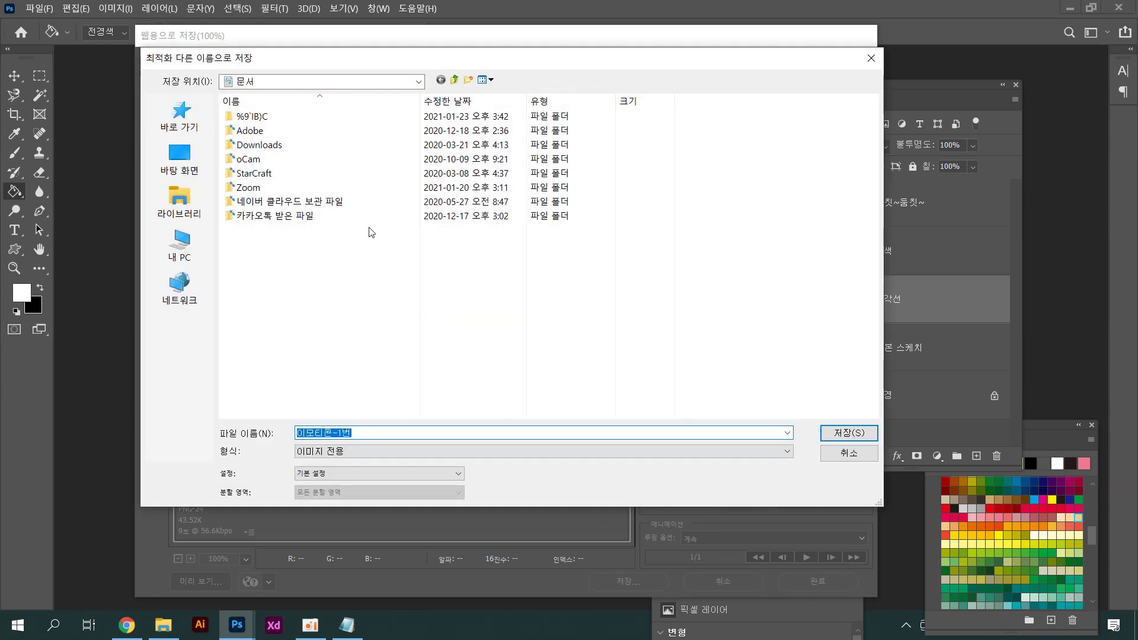
left_click(180, 159)
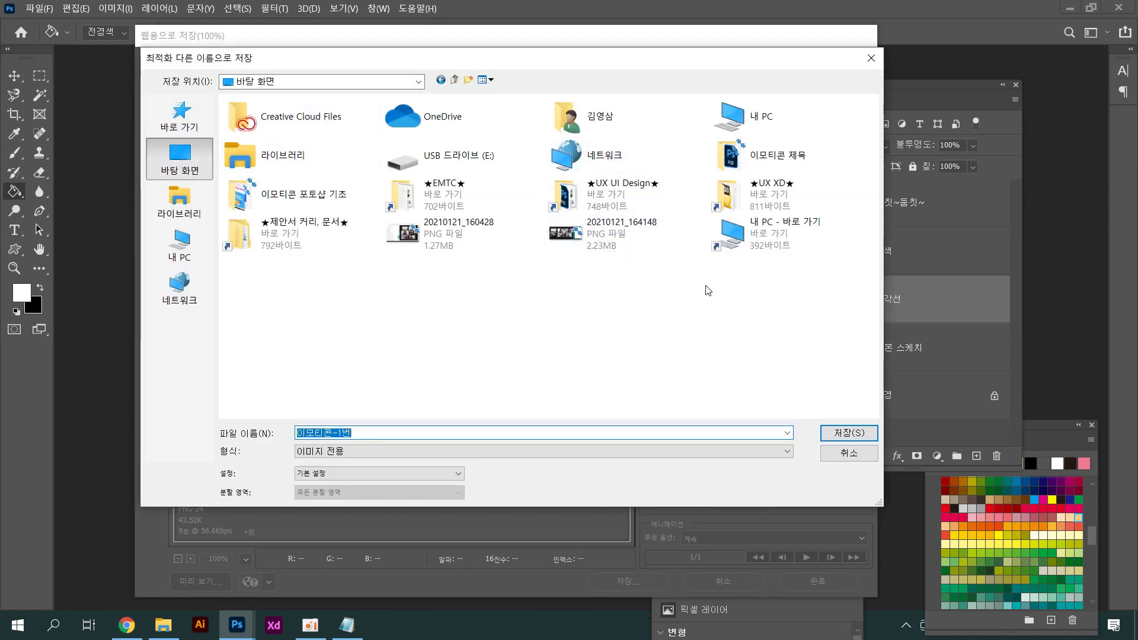
left_click(733, 161)
double_click(733, 161)
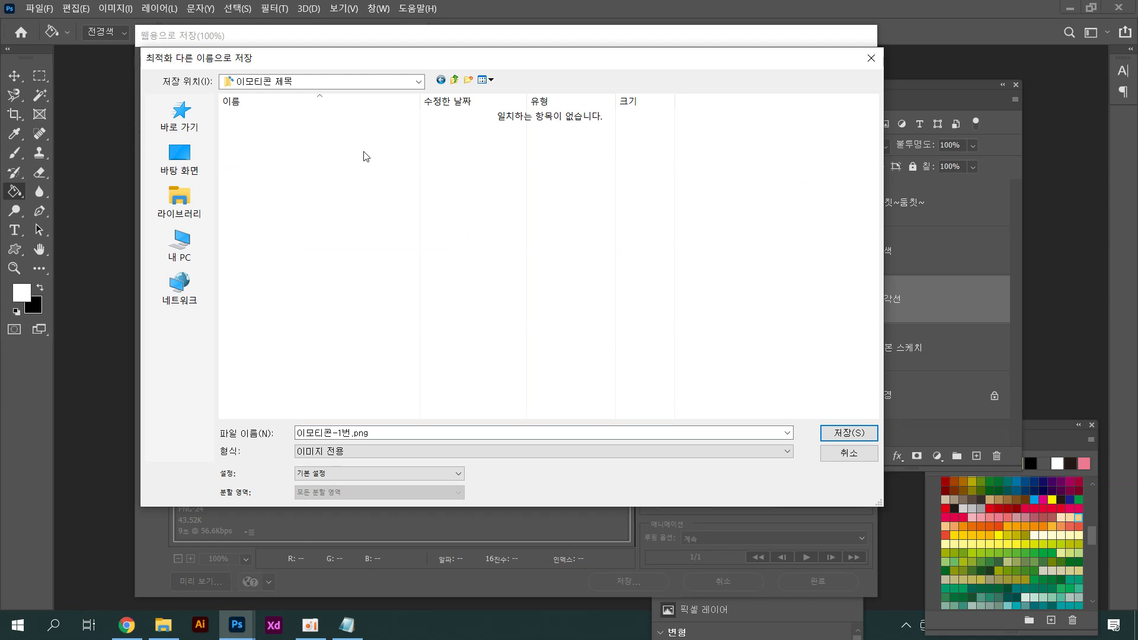
Create a folder named "시안" inside the current save location and save the PNG in it
right_click(367, 199)
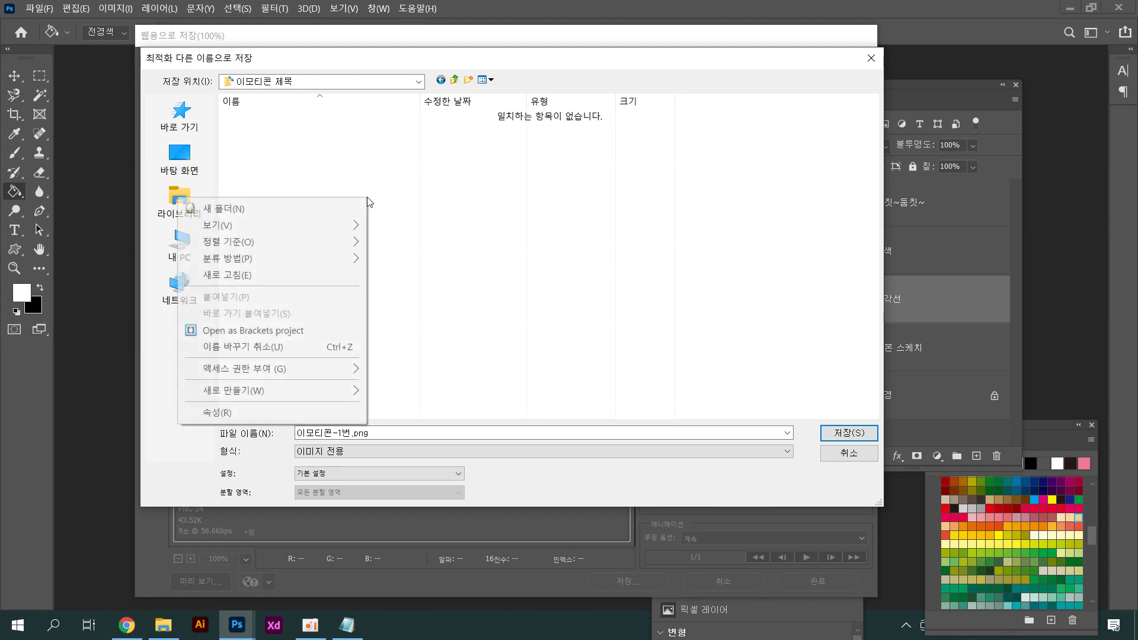
left_click(349, 209)
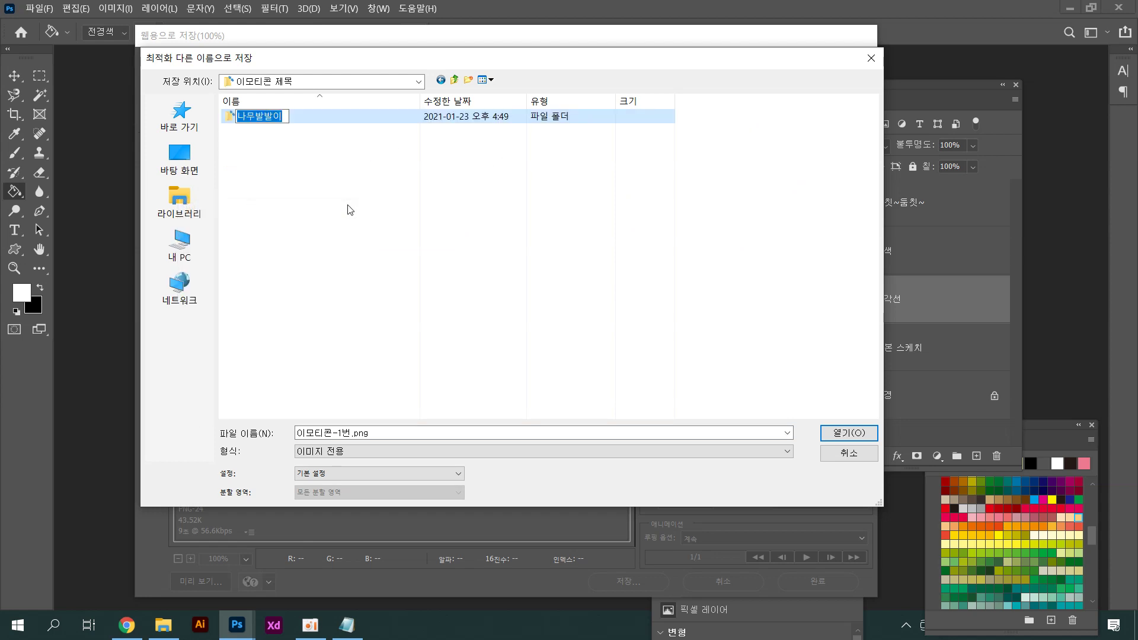
type("tl")
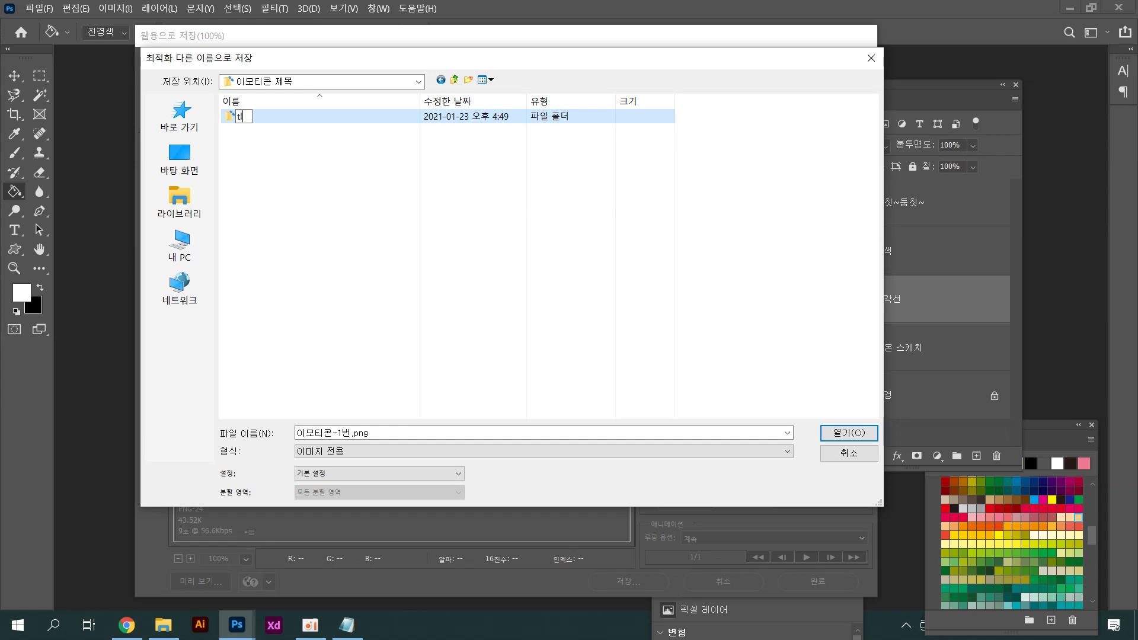
type("시안")
key("Return")
key("Return")
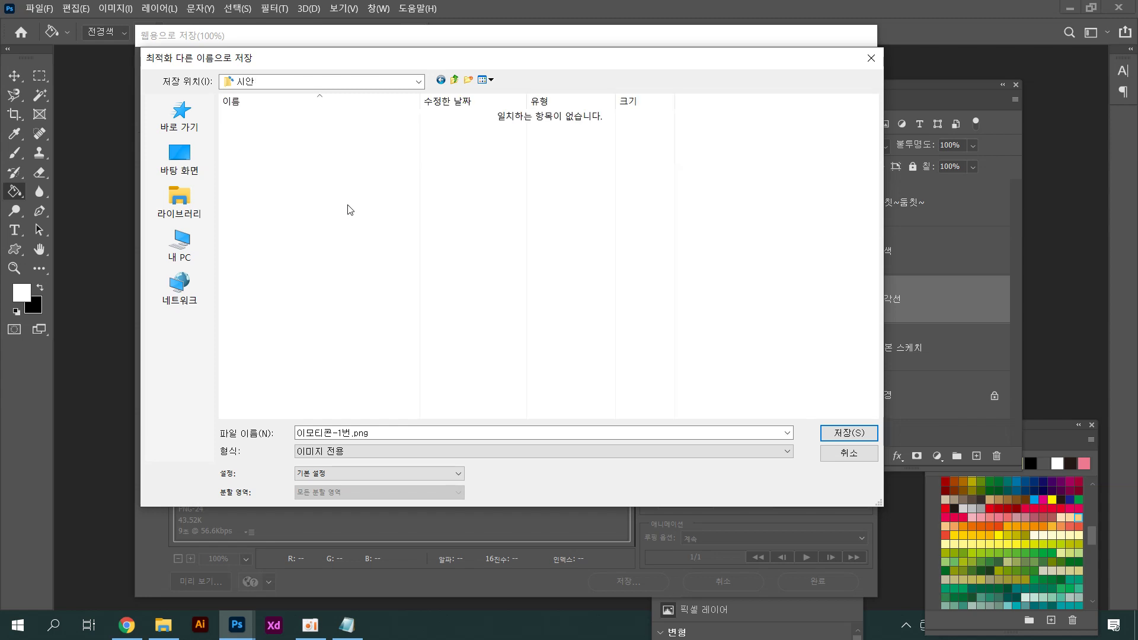
left_click(381, 433)
left_click(844, 433)
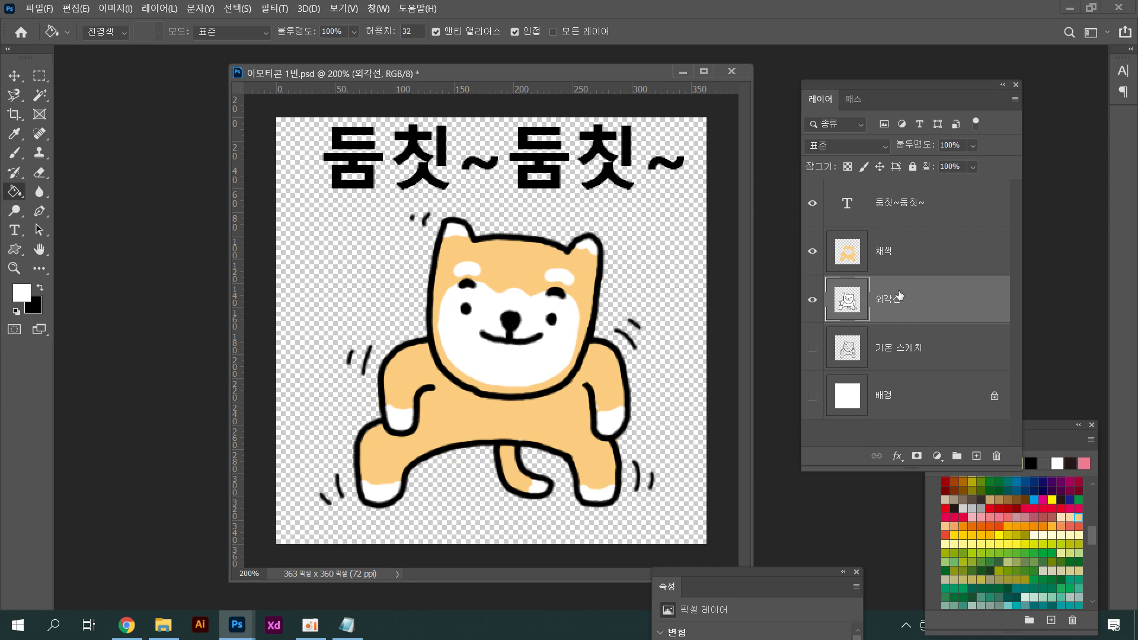
Minimize Photoshop, switch to Chrome and open the bookmarked KakaoTalk Emoticon Viewer page
left_click_drag(646, 72, 559, 76)
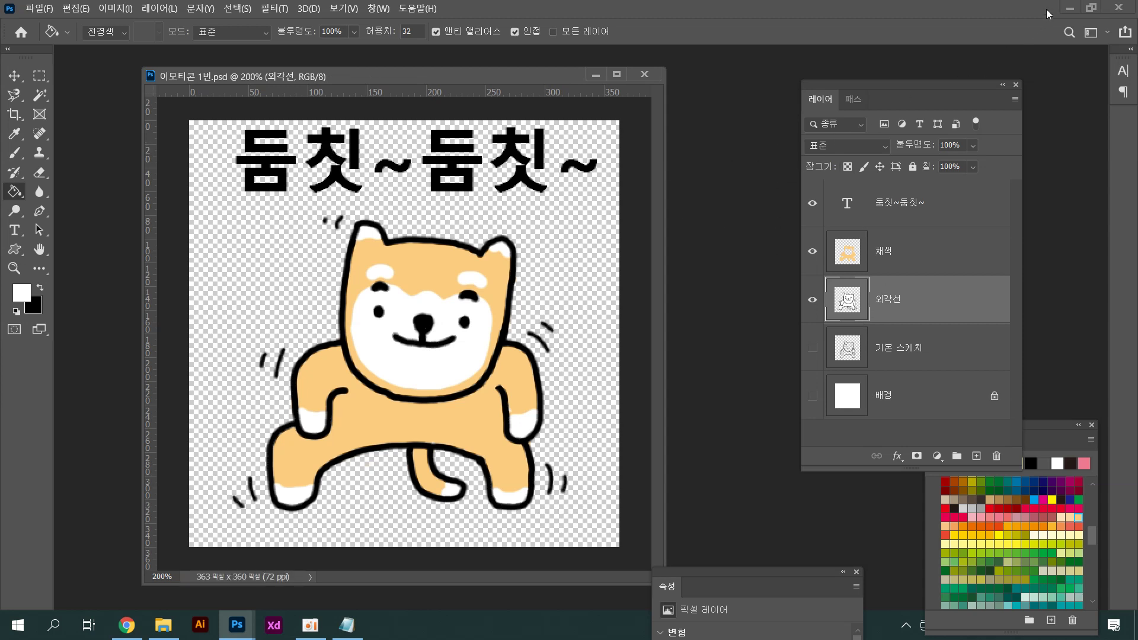
left_click(1069, 8)
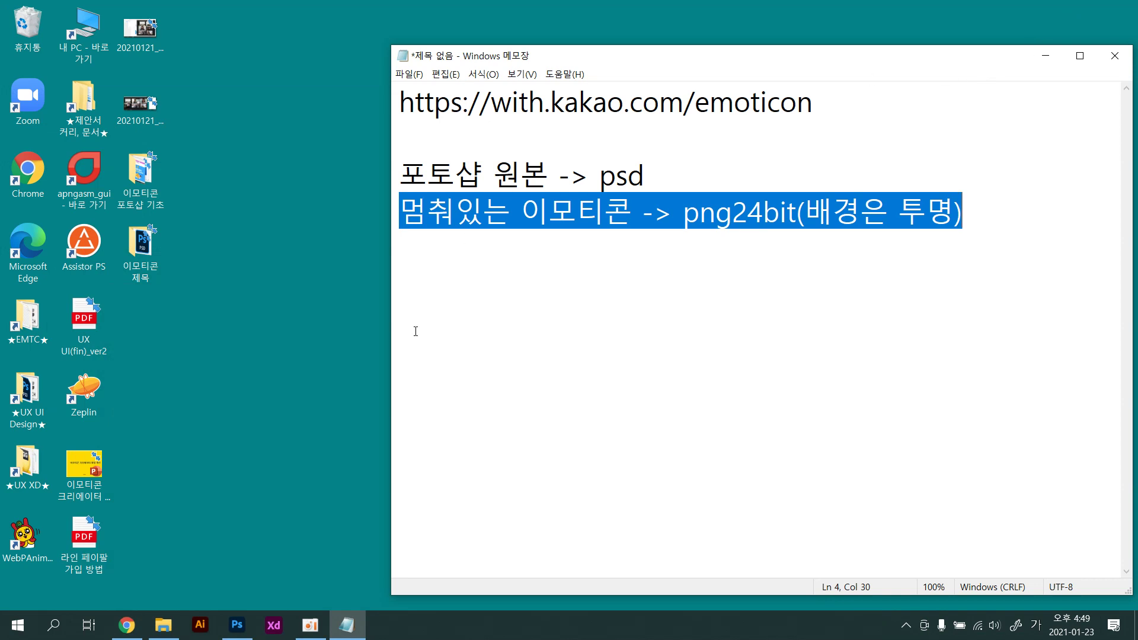
left_click(127, 633)
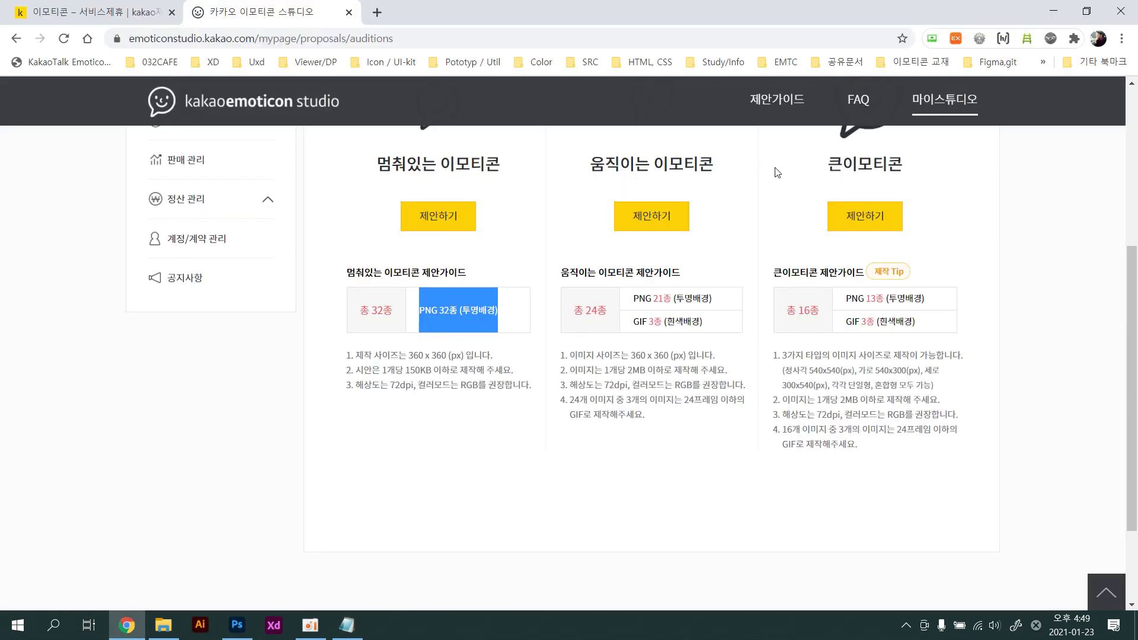
left_click(774, 62)
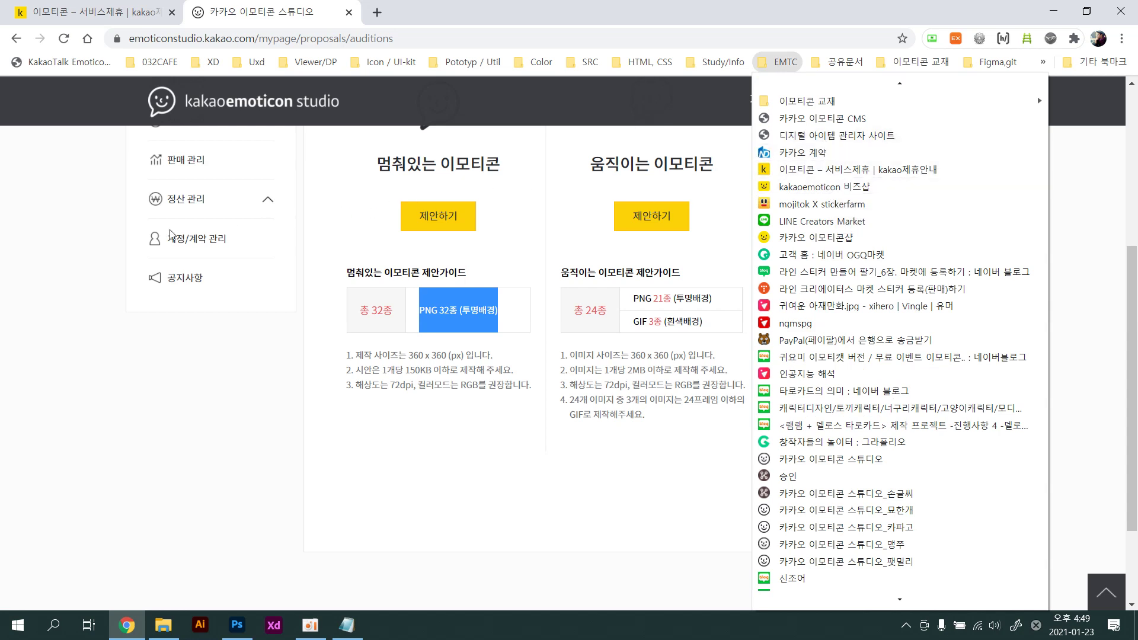
left_click(50, 209)
left_click(46, 59)
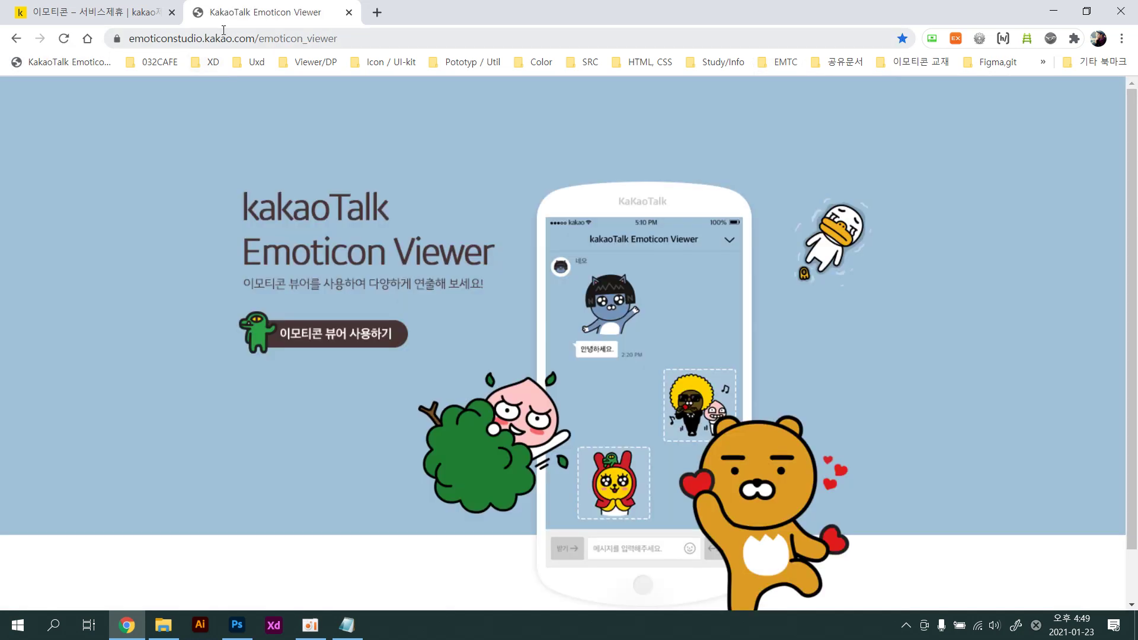
Copy the Emoticon Viewer page's web address and paste it into the Notepad notes below the PNG line, leaving one blank line between
left_click(228, 38)
key("ctrl+c")
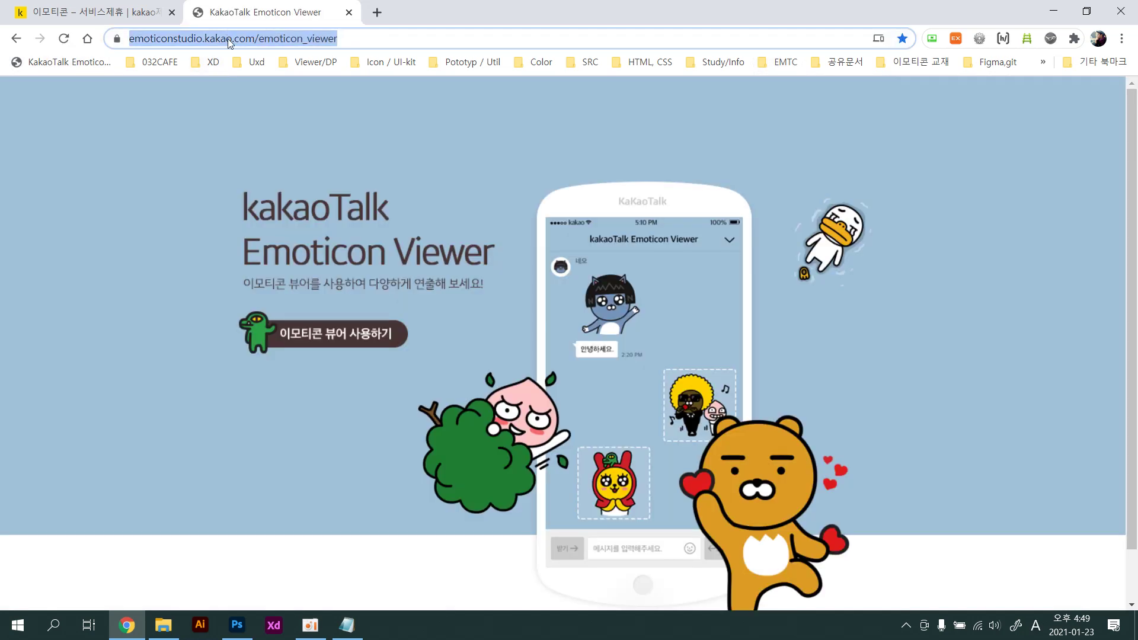
left_click(347, 625)
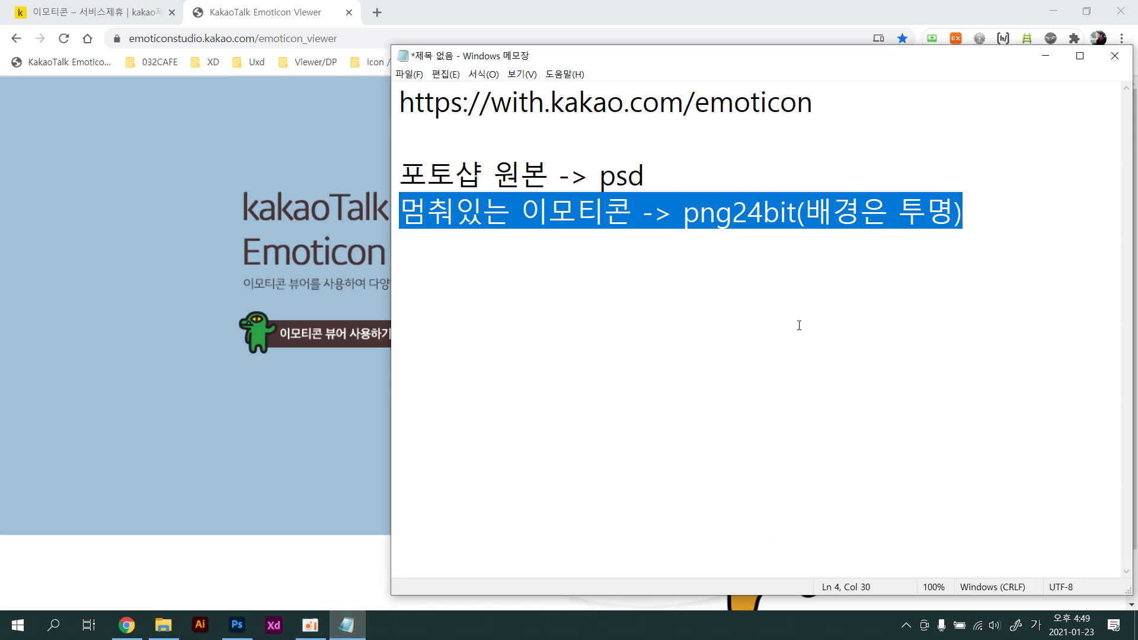
left_click(1015, 205)
key("Return")
key("Return")
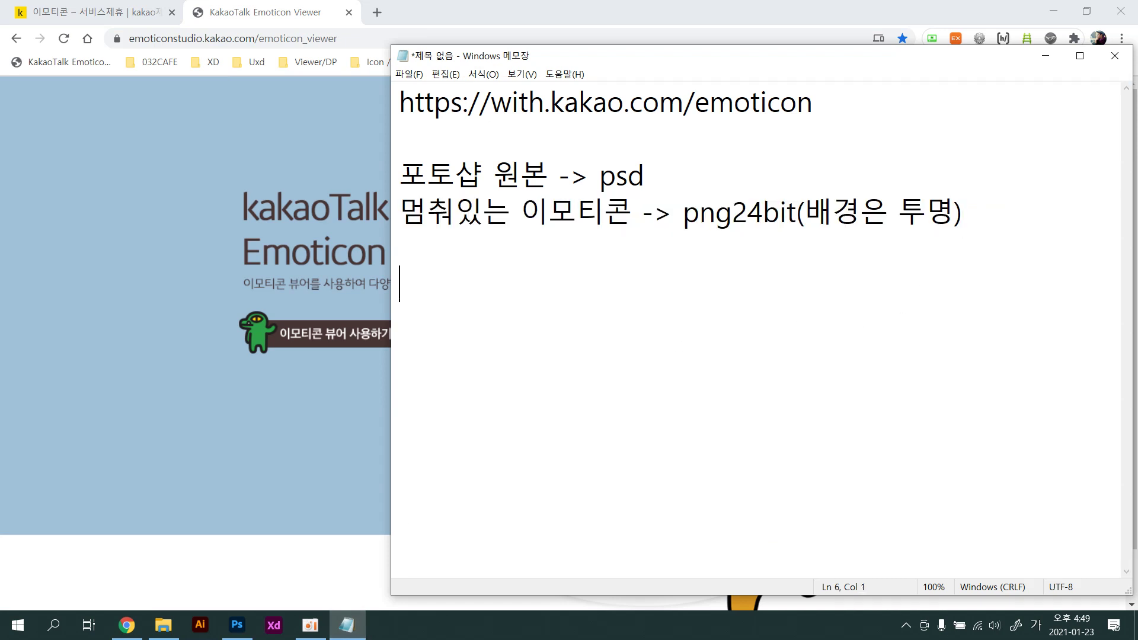
key("ctrl+v")
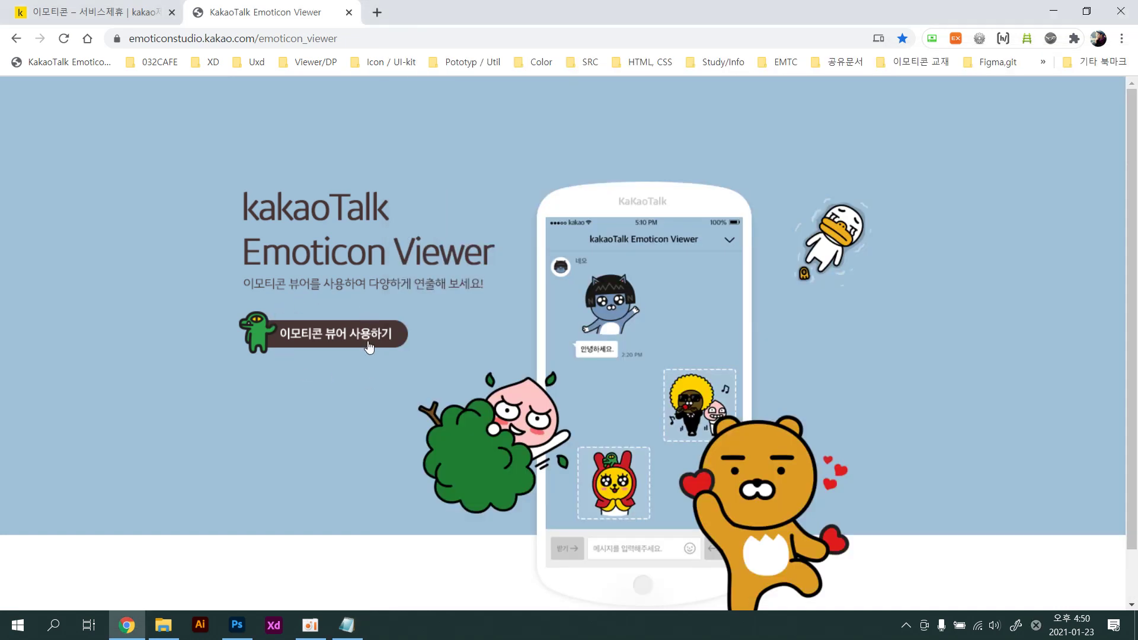
Return to Chrome, launch the emoticon viewer pop-up, minimize the main browser window and move the pop-up clear of the desktop icons
left_click(339, 339)
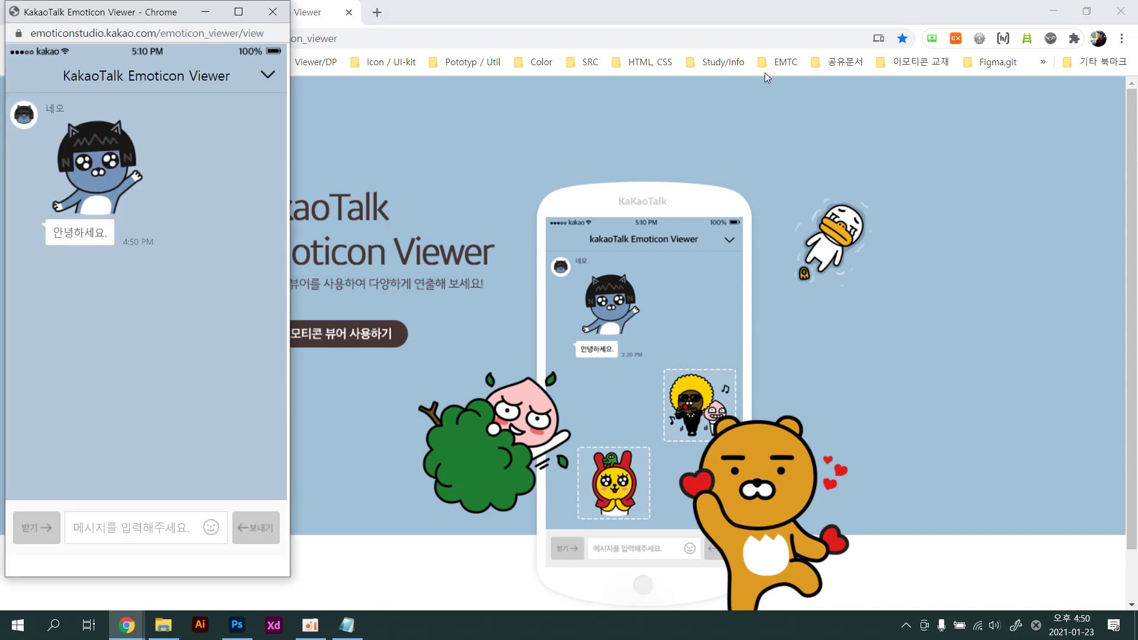
left_click(1055, 15)
left_click(1054, 16)
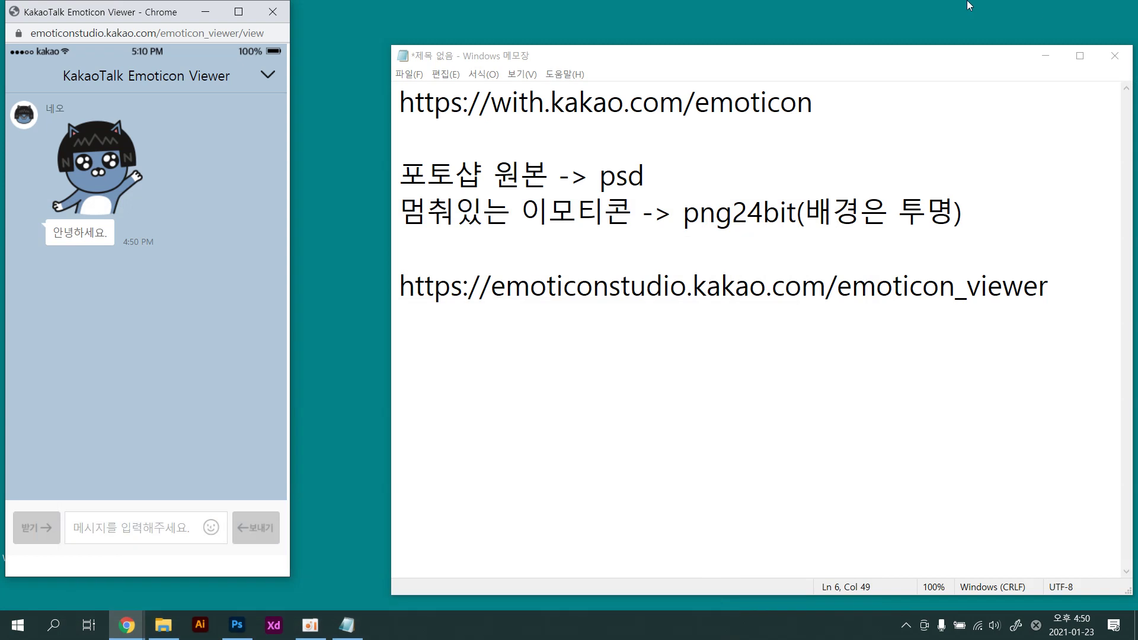
left_click_drag(158, 11, 411, 27)
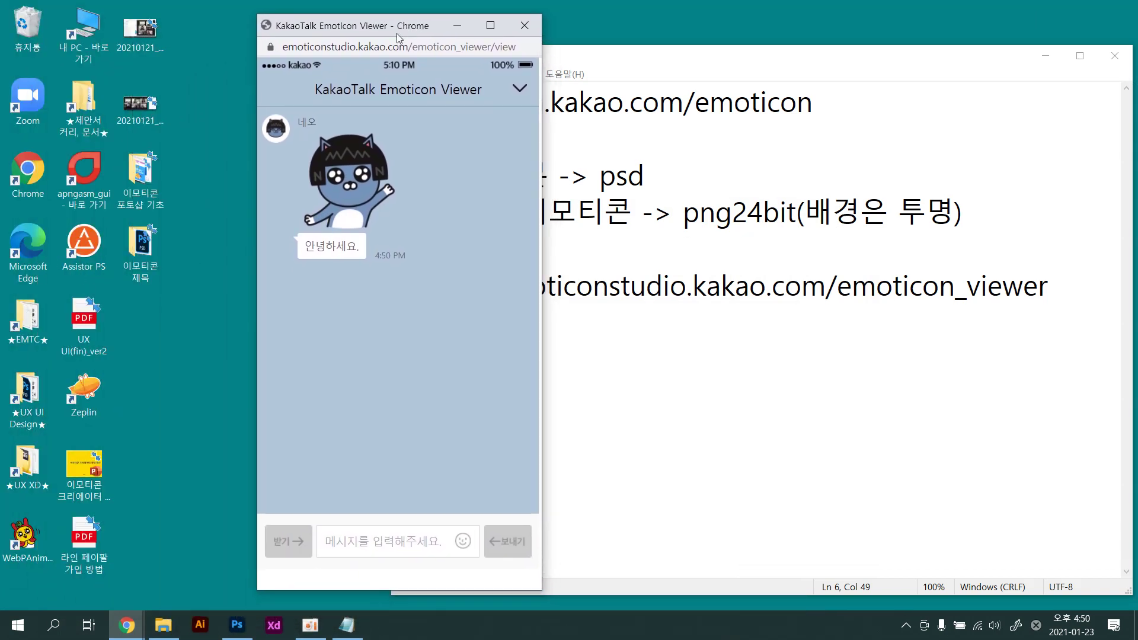
Open the "시안" folder inside the desktop folder "이모티콘 제목" and place its window beside the emoticon viewer
left_click(142, 246)
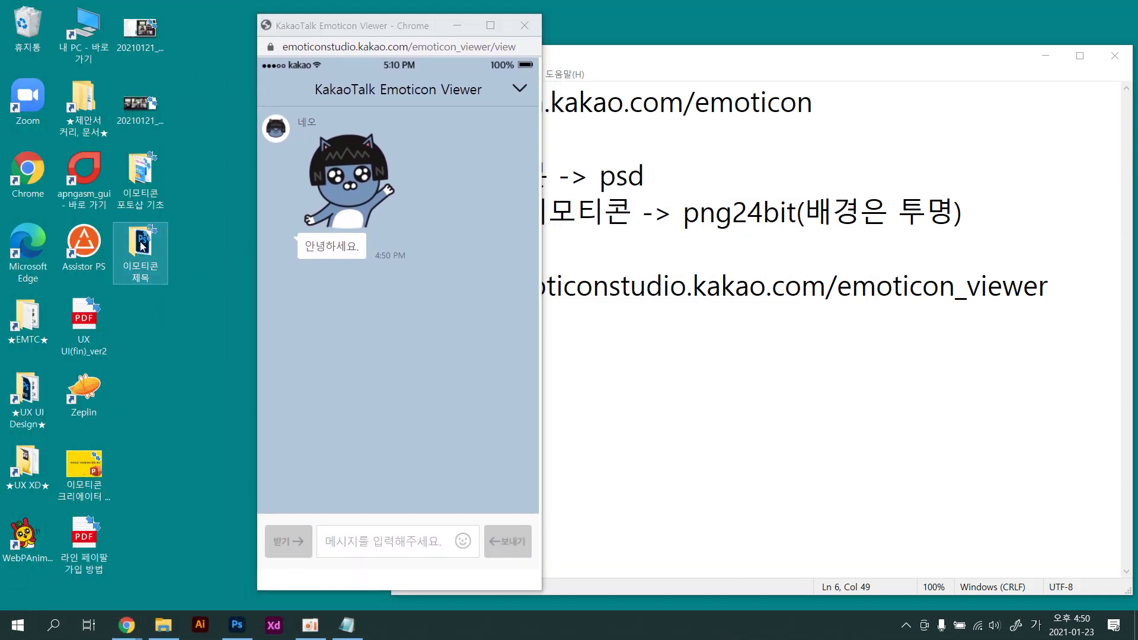
double_click(142, 245)
left_click(604, 164)
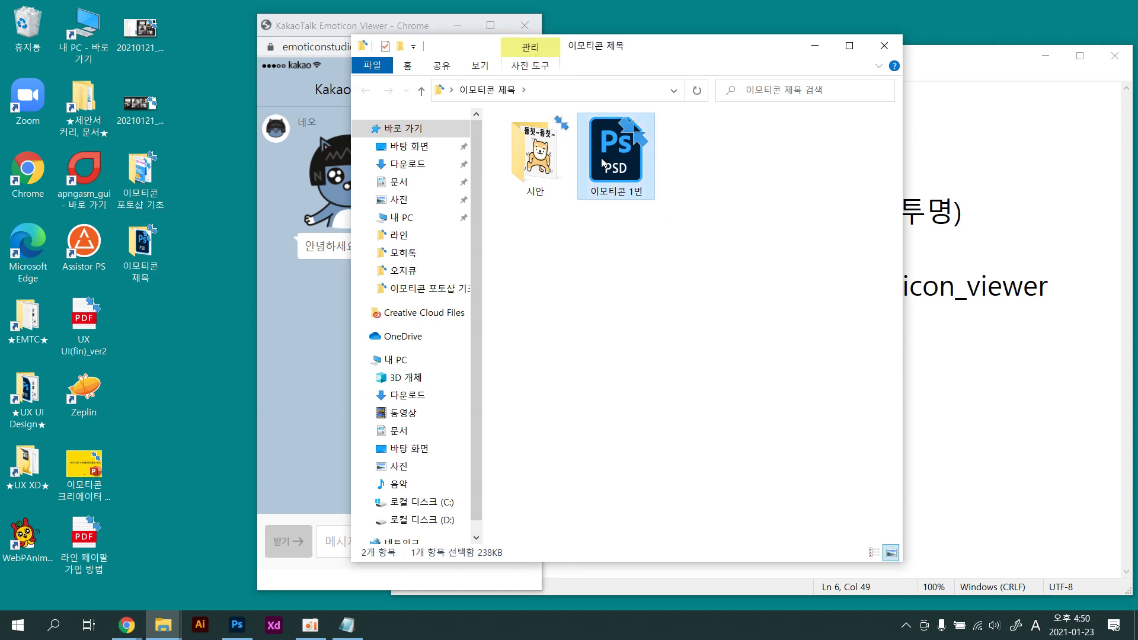
double_click(540, 173)
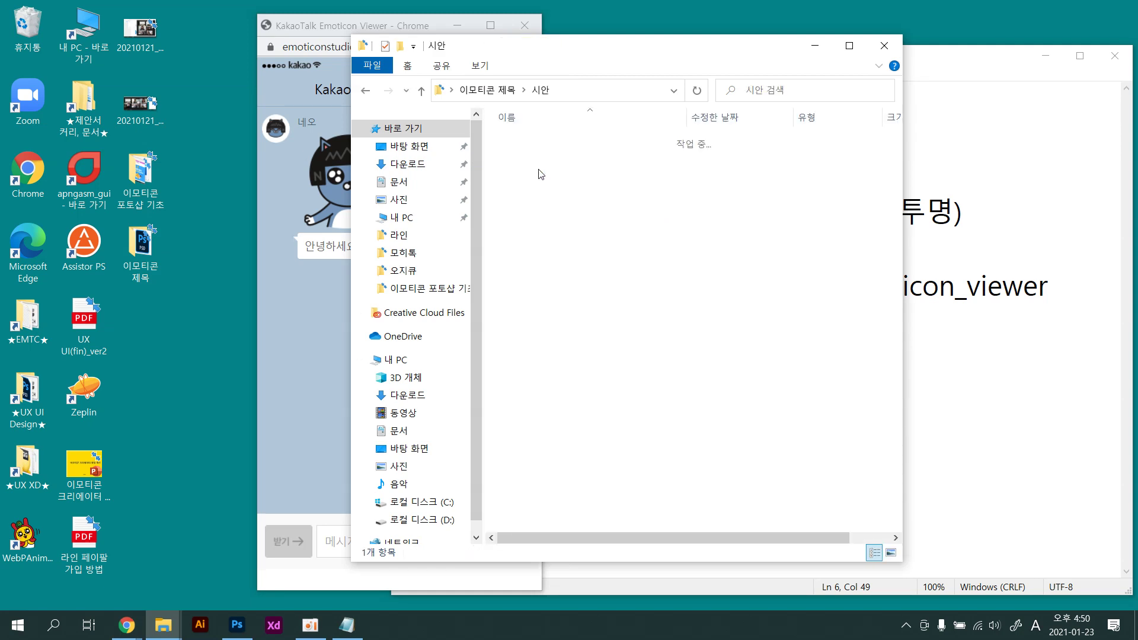
left_click_drag(634, 258, 508, 123)
left_click_drag(603, 52, 822, 50)
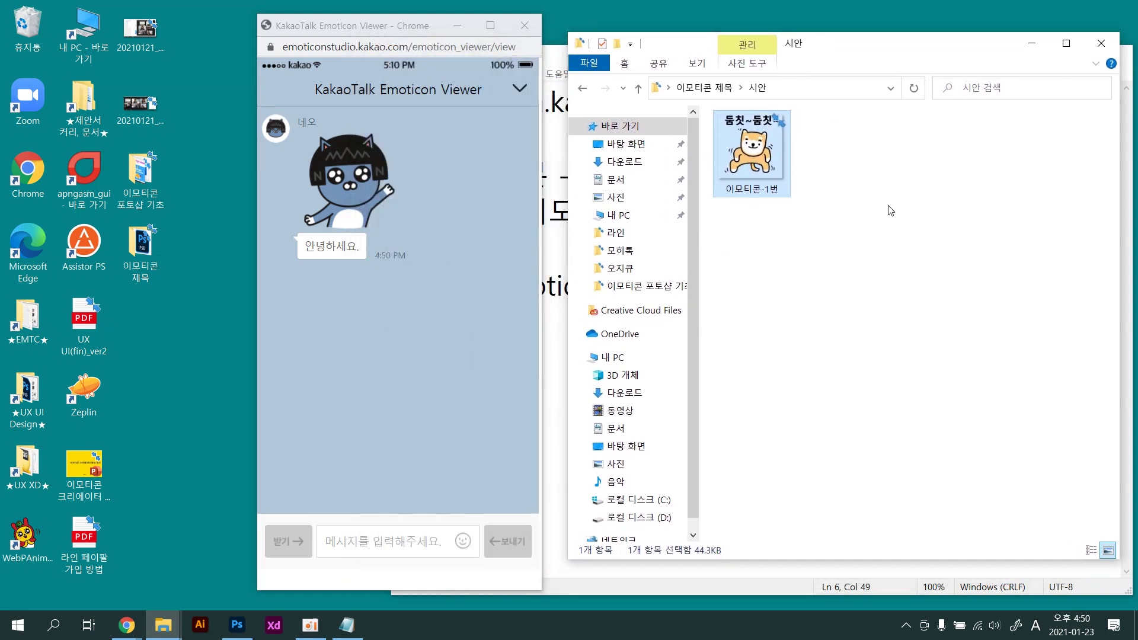
Add the image "이모티콘-1번" to the viewer's chat as a sent message, a received message and another sent message
left_click_drag(747, 143, 488, 315)
left_click_drag(750, 147, 359, 415)
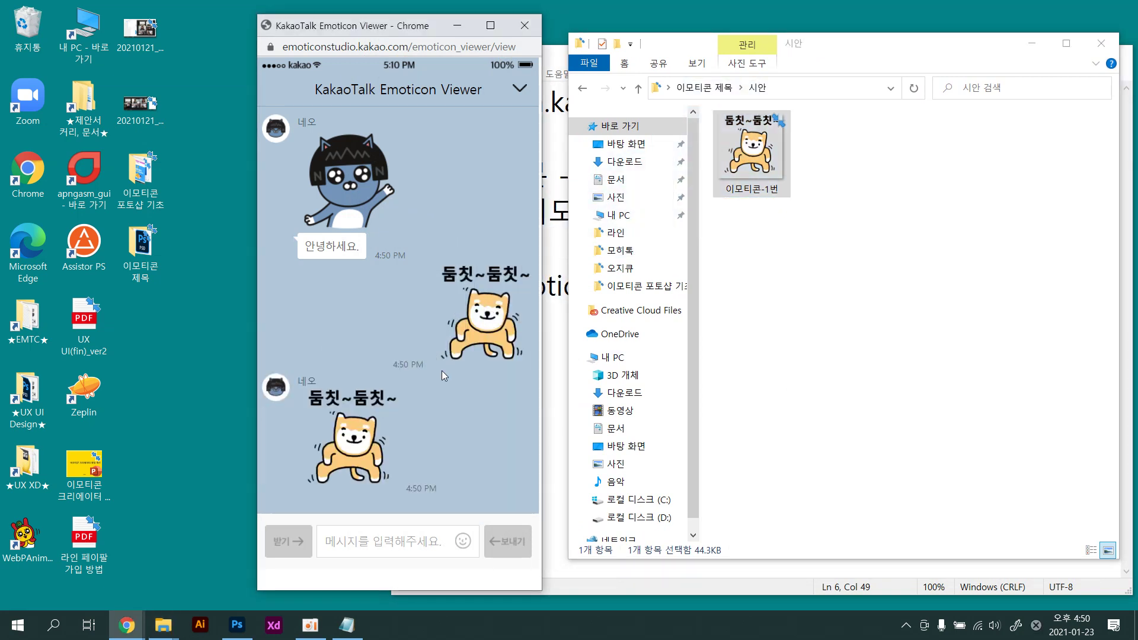
left_click_drag(759, 161, 489, 471)
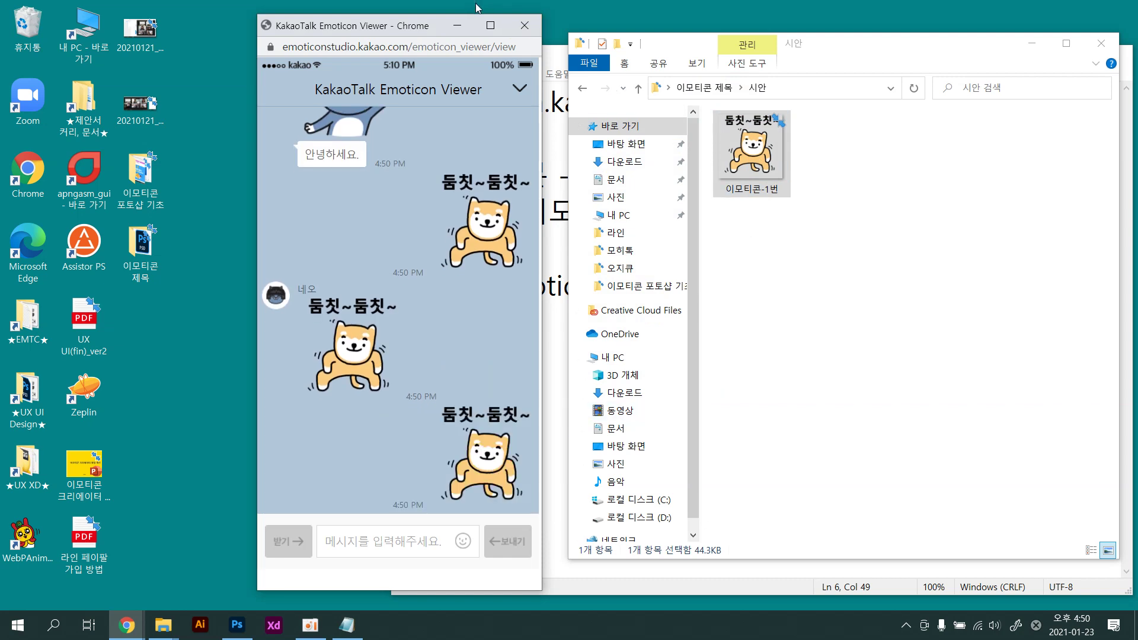
Rearrange the emoticon viewer and the "시안" folder window side by side further left, and leave the image file deselected
left_click_drag(395, 29, 167, 36)
left_click_drag(924, 43, 754, 19)
left_click_drag(920, 459, 556, 103)
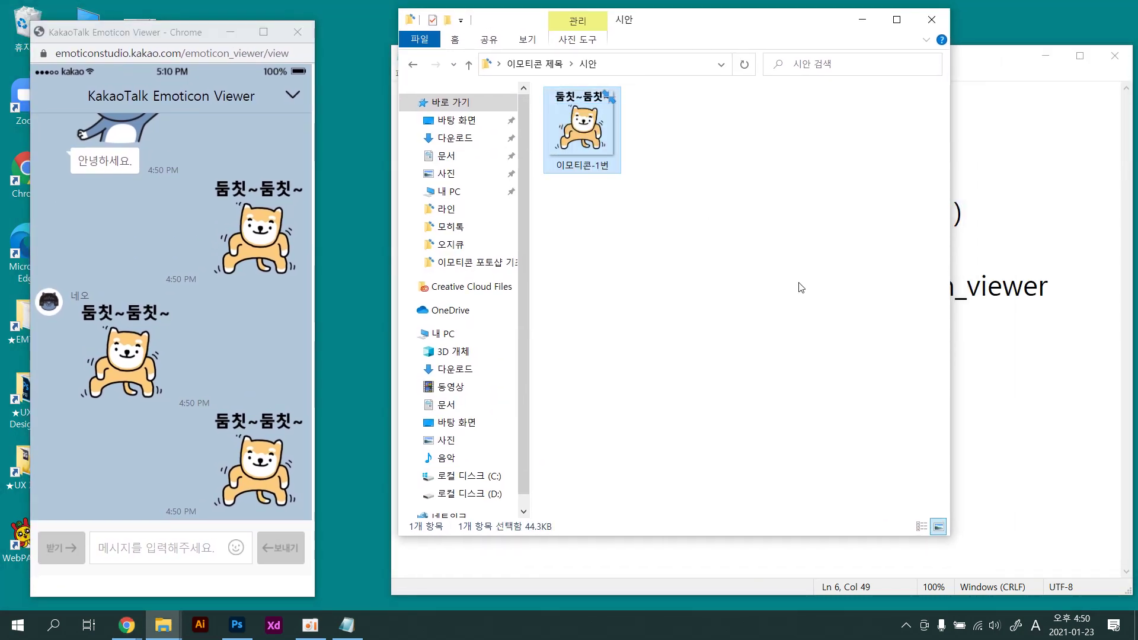
left_click(801, 287)
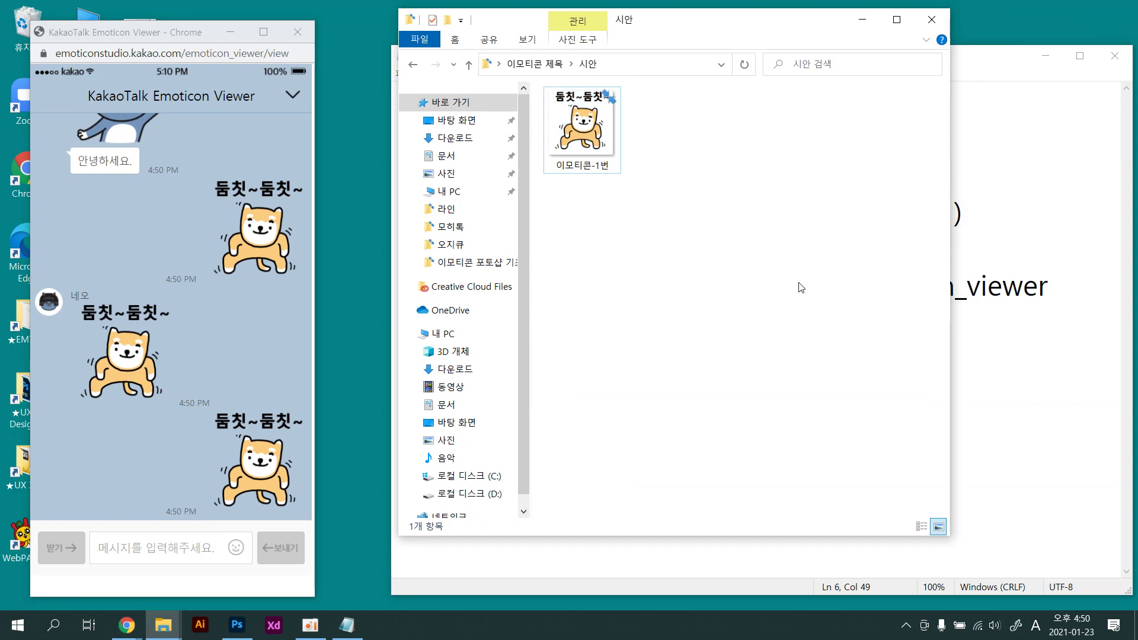